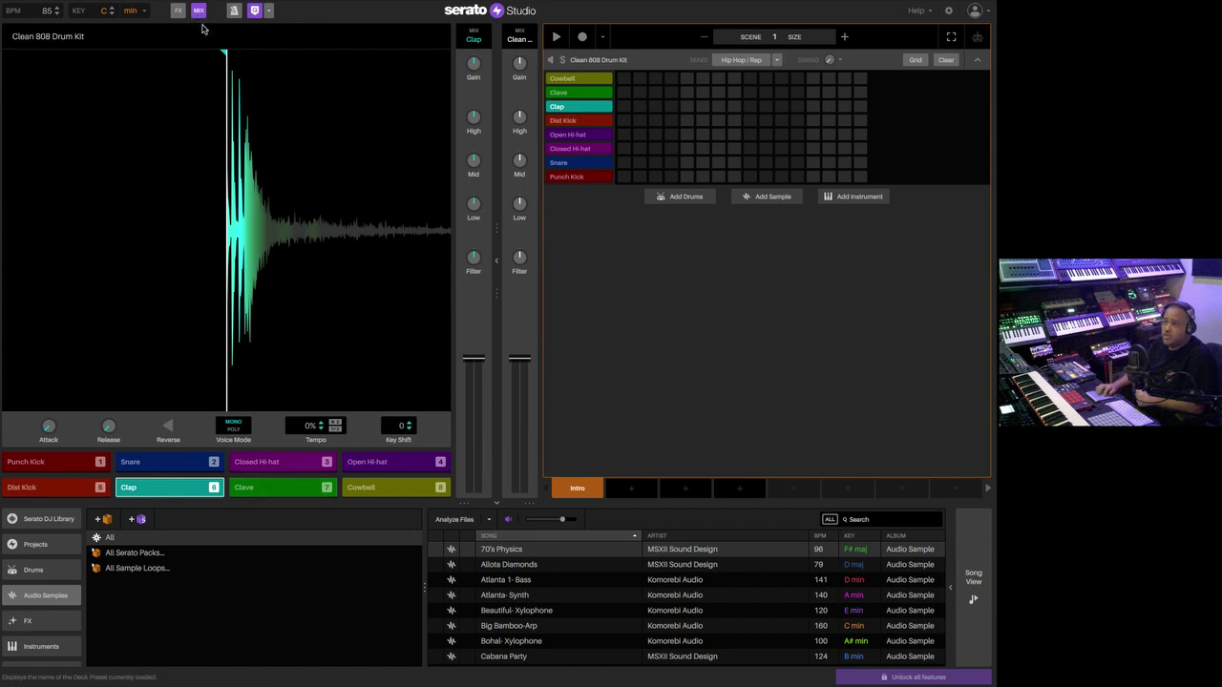
- Lower the Clap pad's channel volume in the mixer to about halfway and audition the pad
click(197, 11)
click(198, 12)
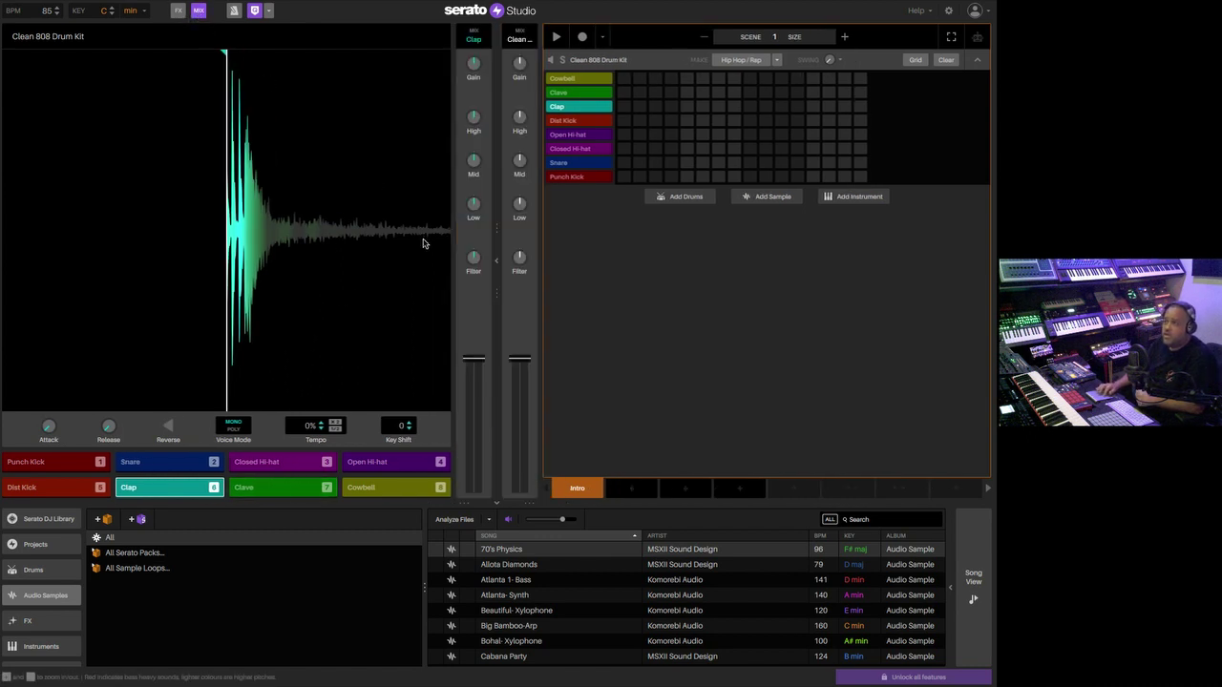
key(3)
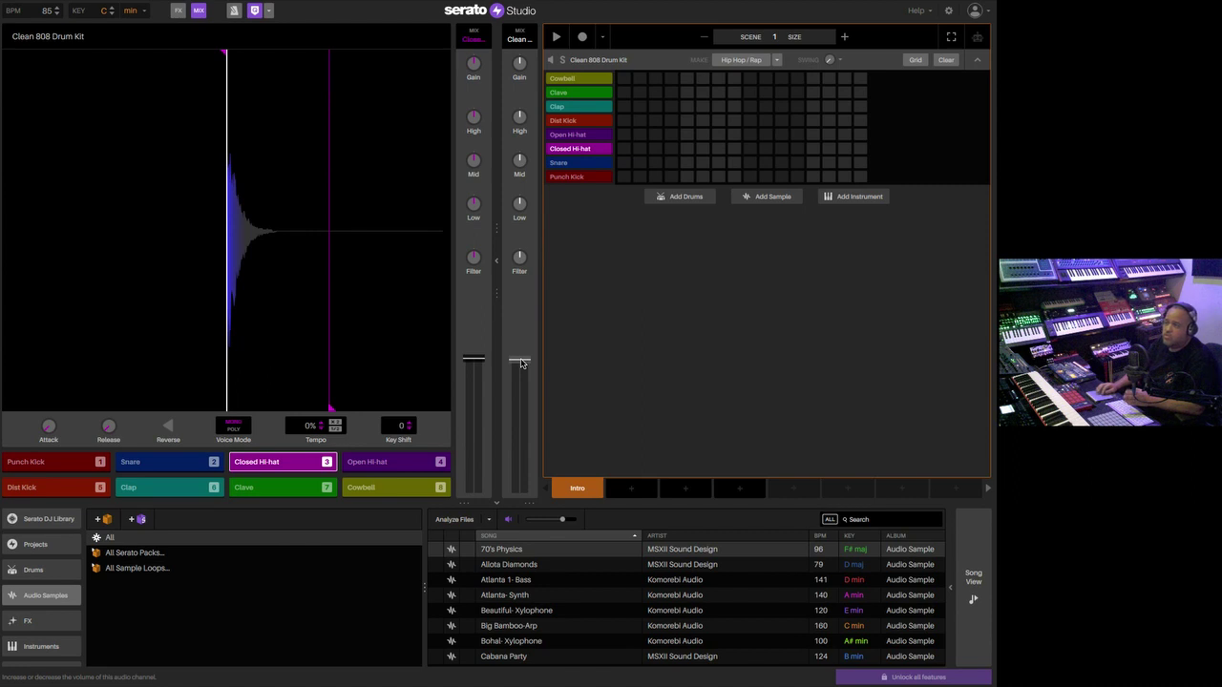
click(156, 492)
drag(473, 360, 473, 427)
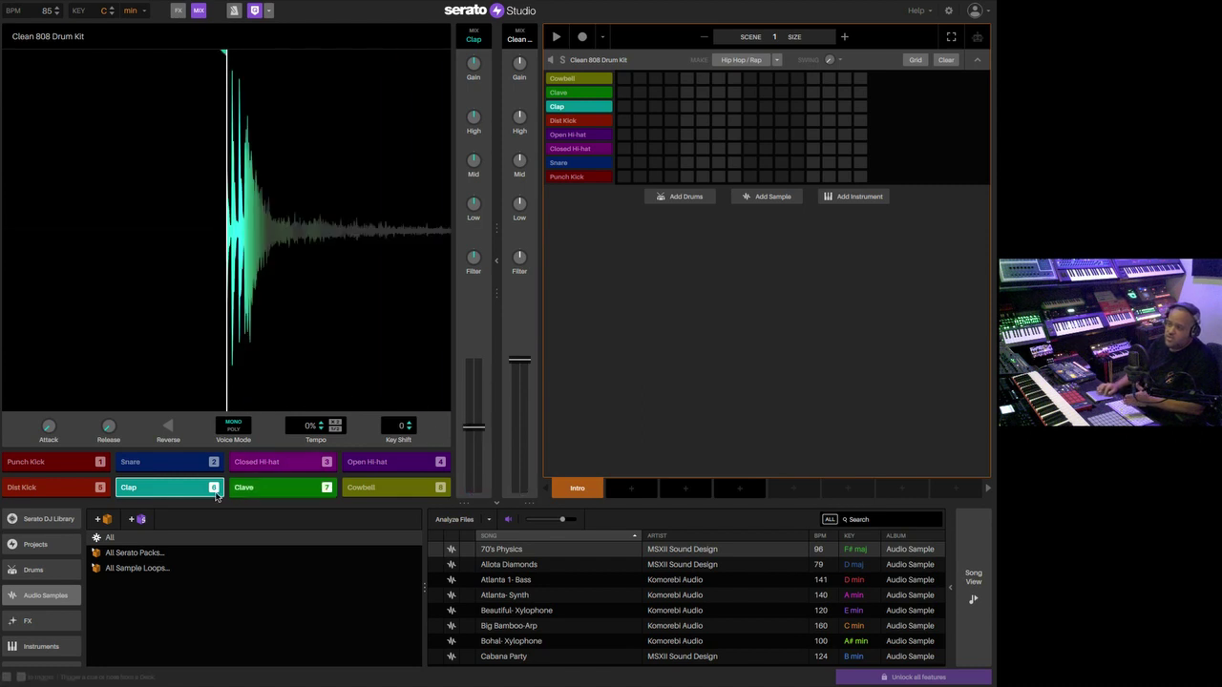
click(180, 493)
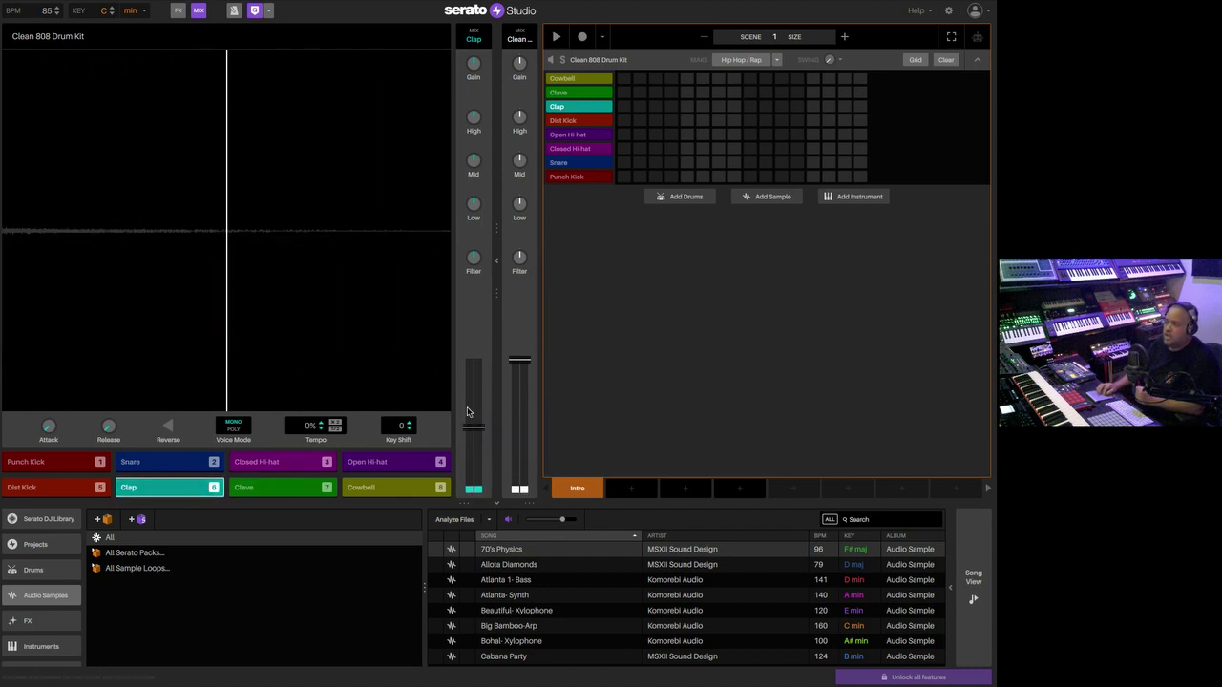
- View the effects strip and the song timeline, returning to the audio sample library
click(179, 12)
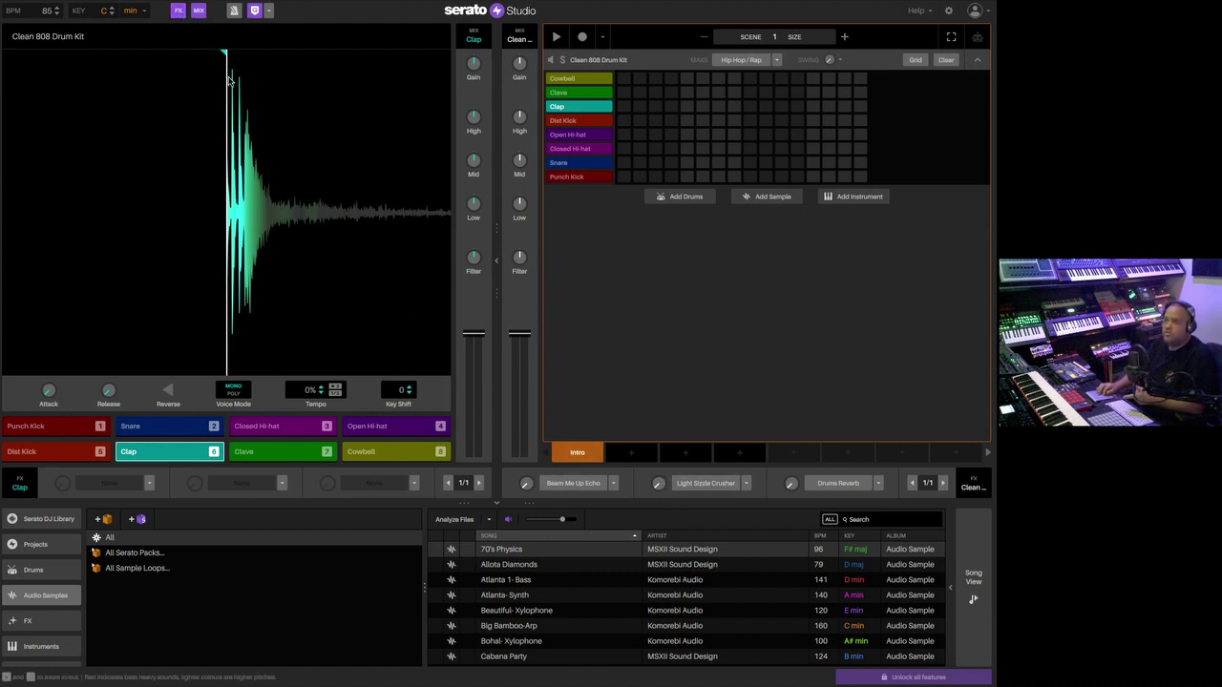
click(180, 12)
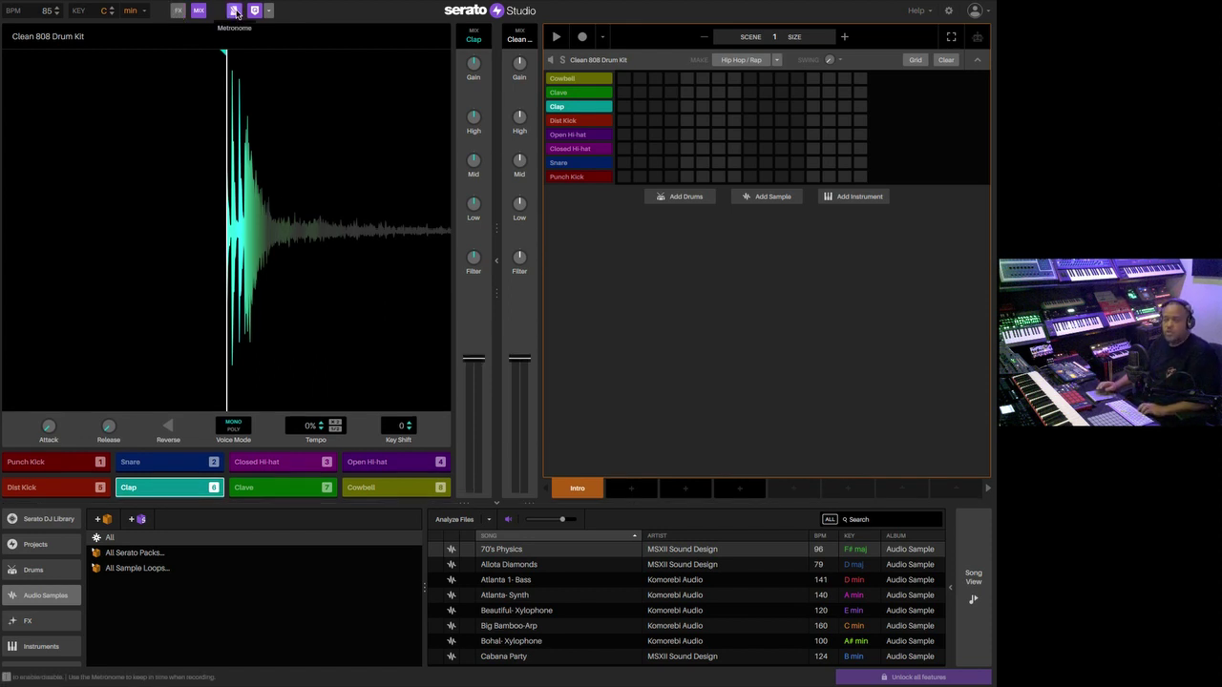
key(space)
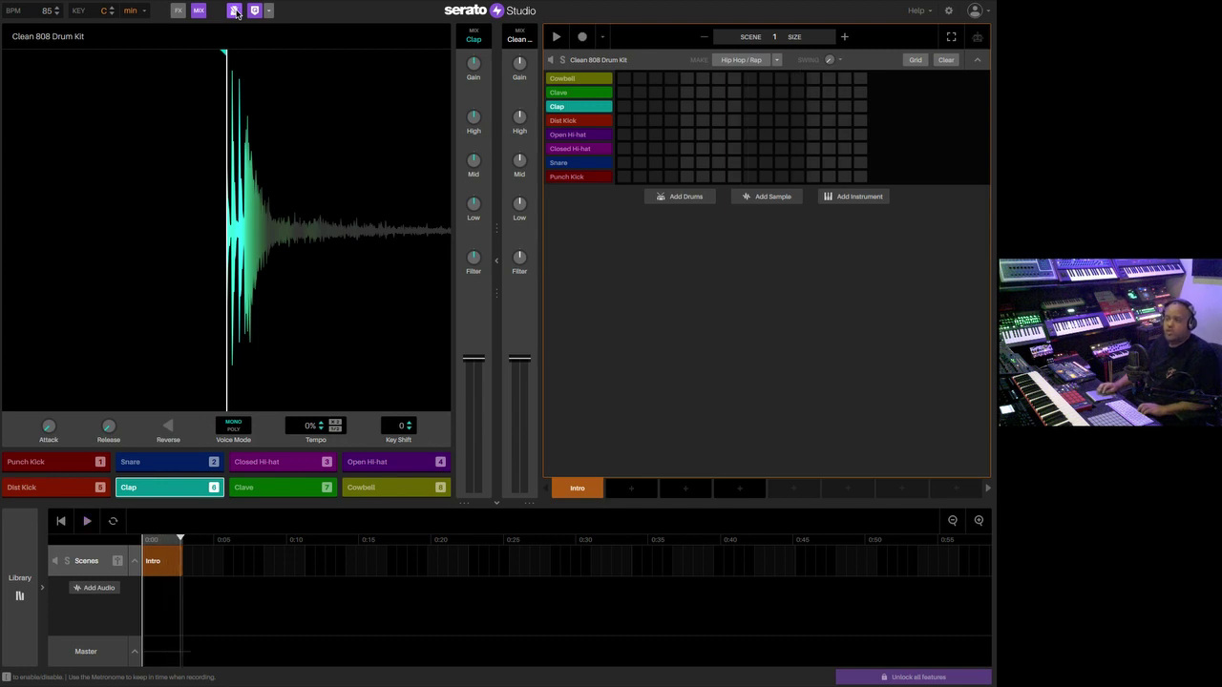
click(19, 581)
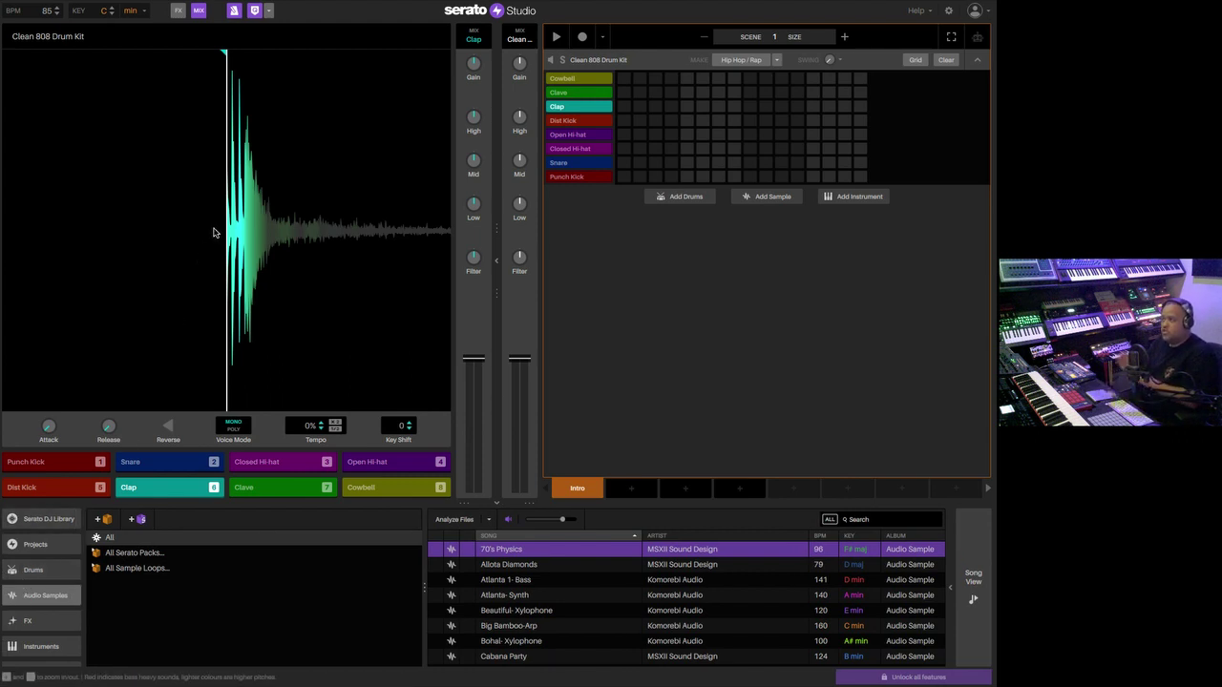
click(233, 11)
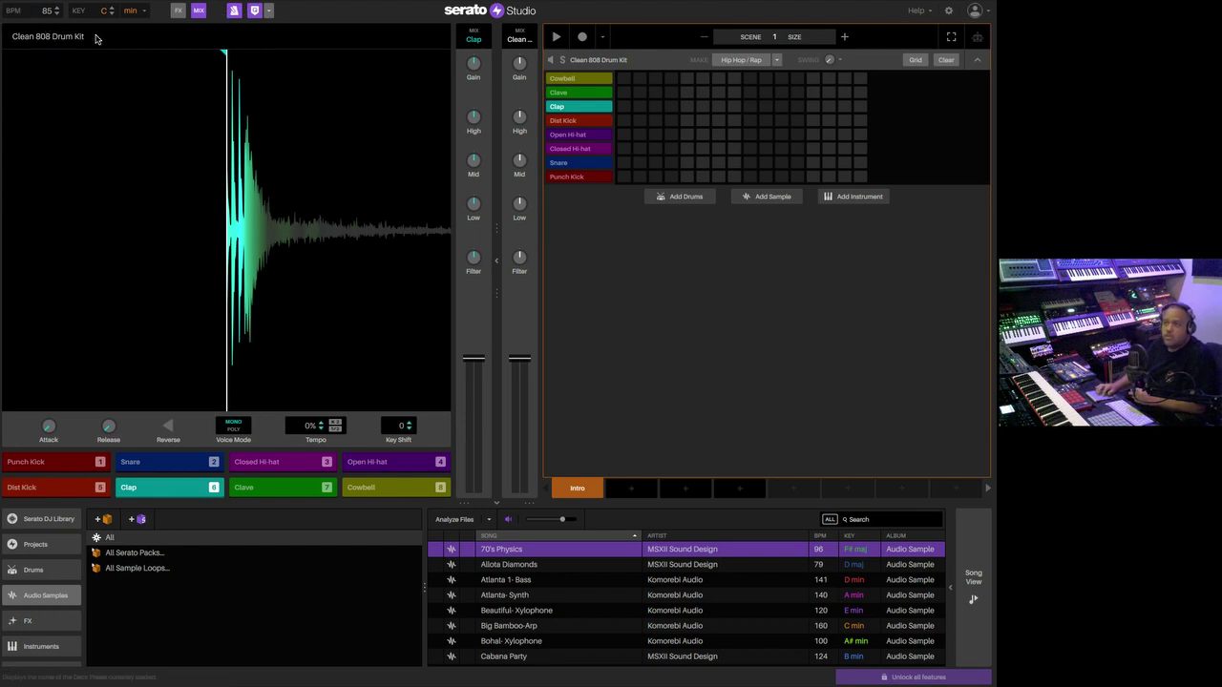
click(253, 12)
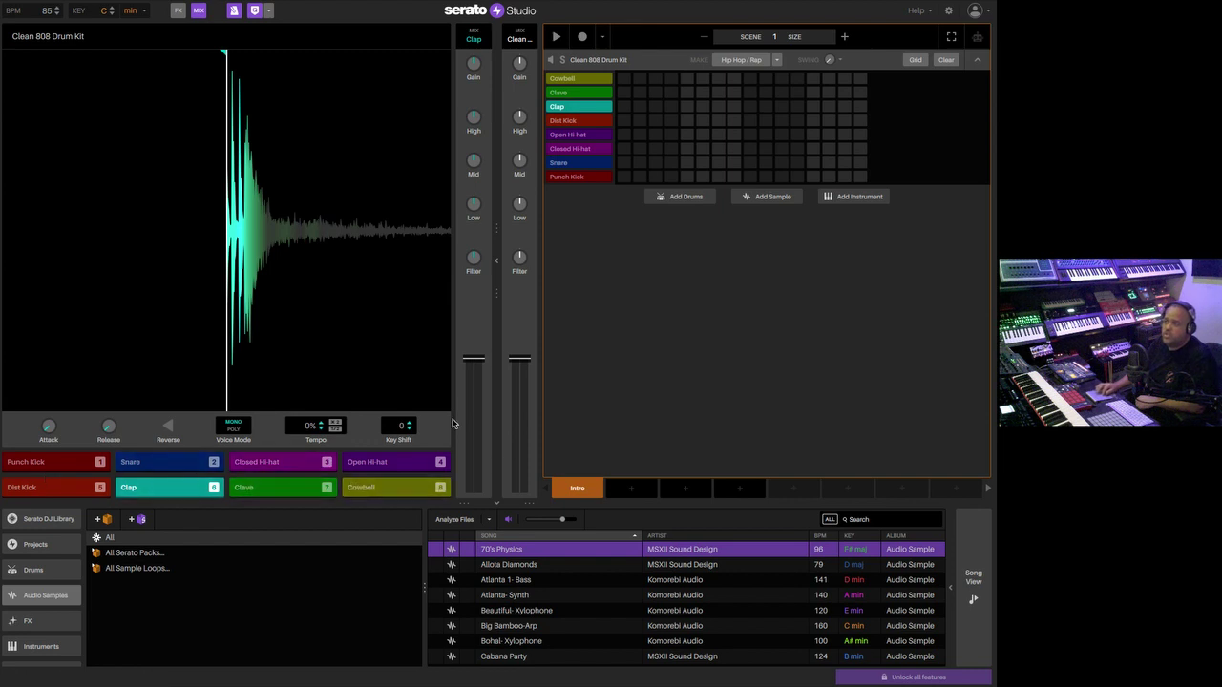
- Audition the Clean 808 Drum Kit sounds, including the kicks, snare, clave, cowbell and both hi-hats
click(585, 179)
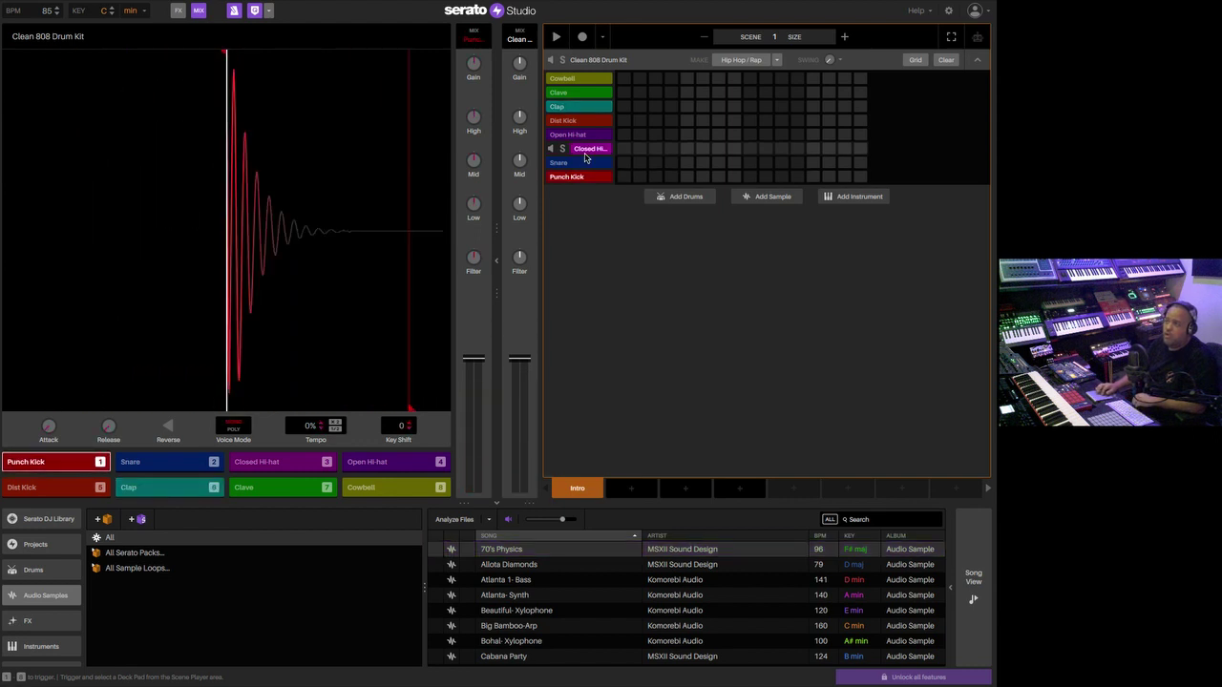
click(583, 151)
click(584, 164)
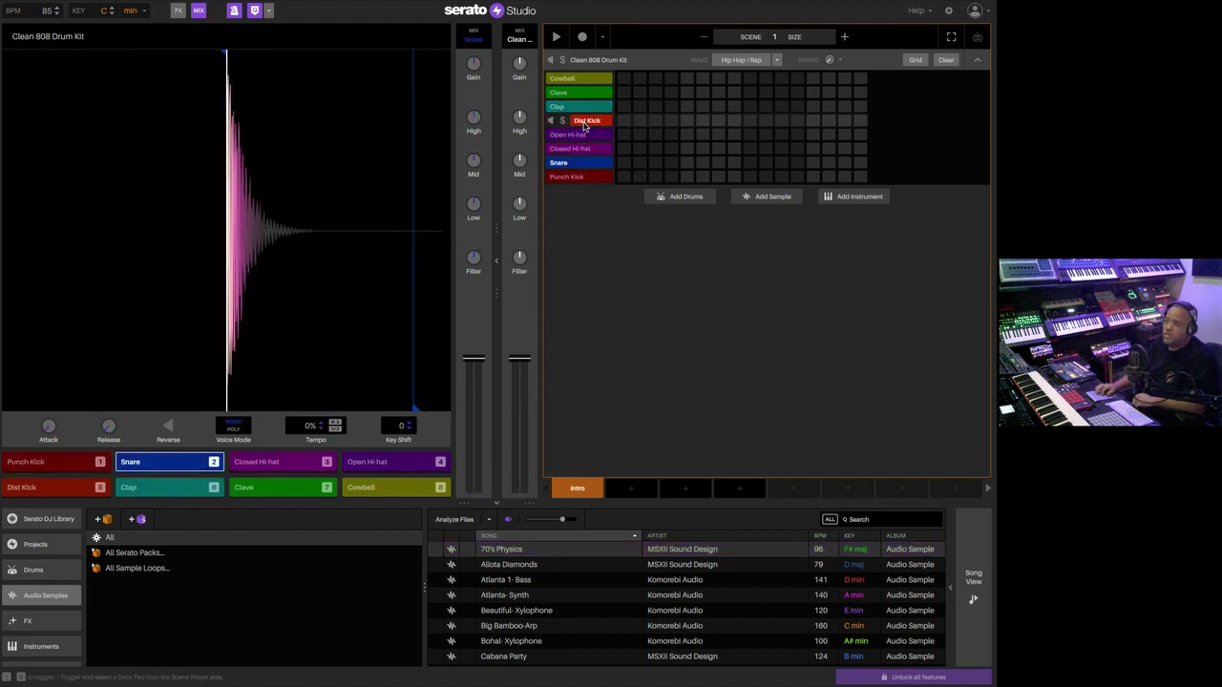
click(586, 121)
click(585, 93)
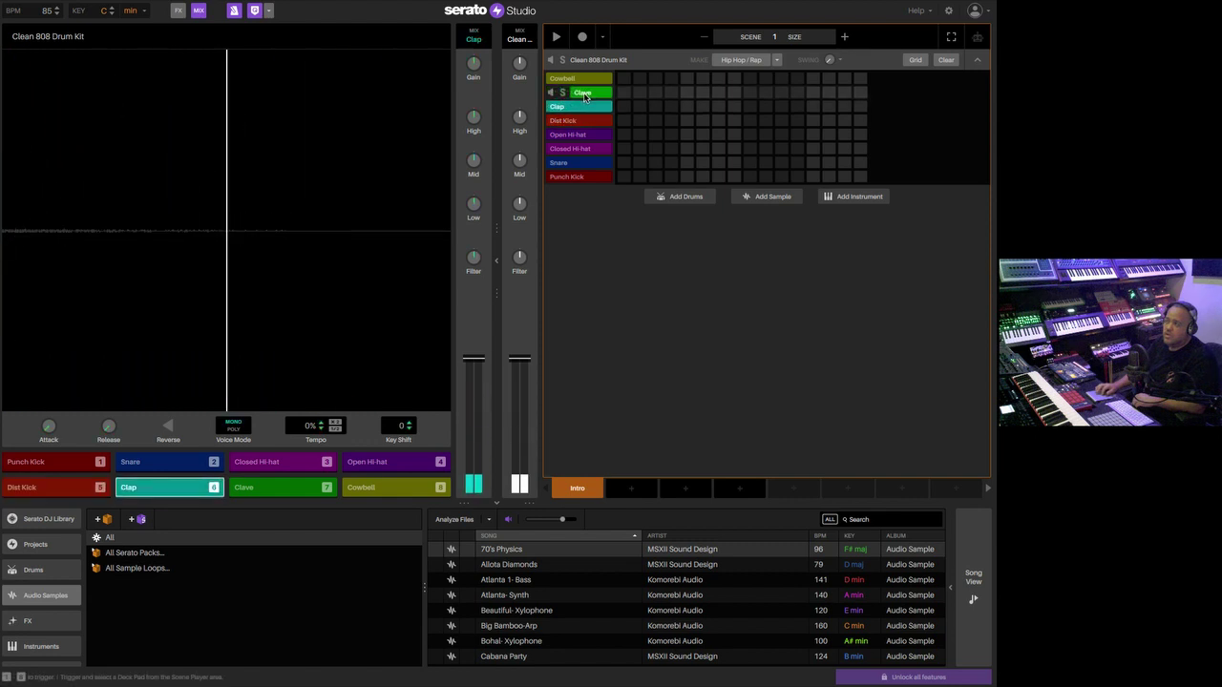
click(598, 80)
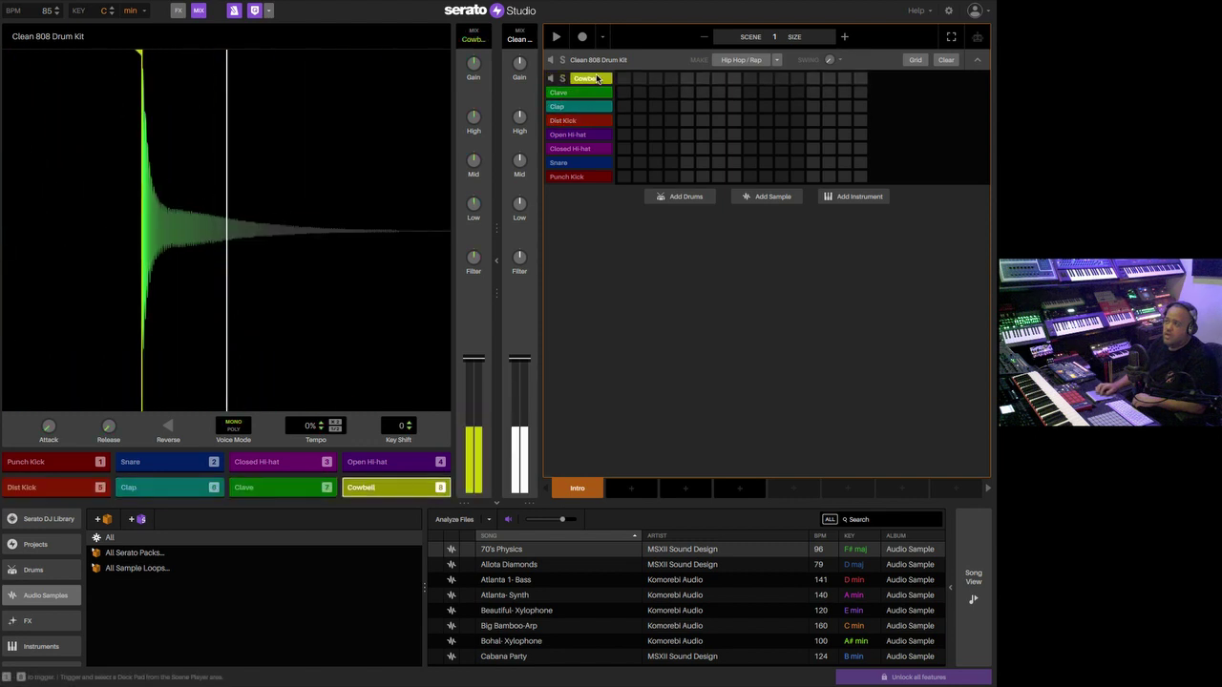
click(50, 465)
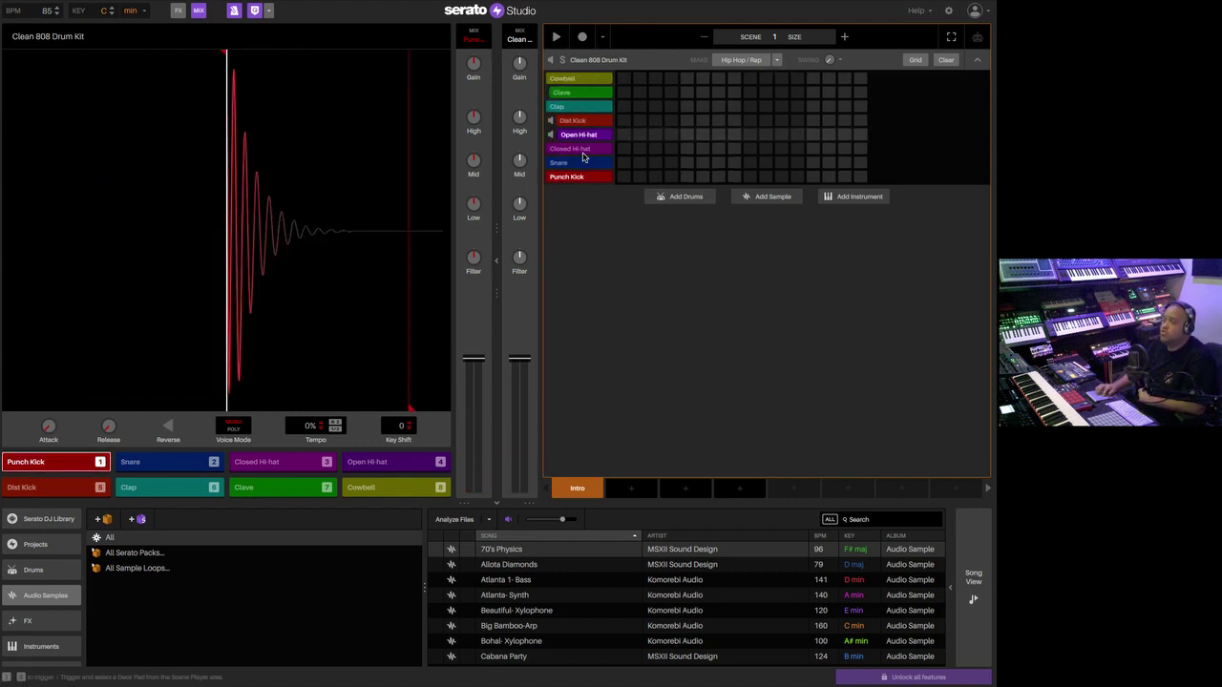
click(590, 135)
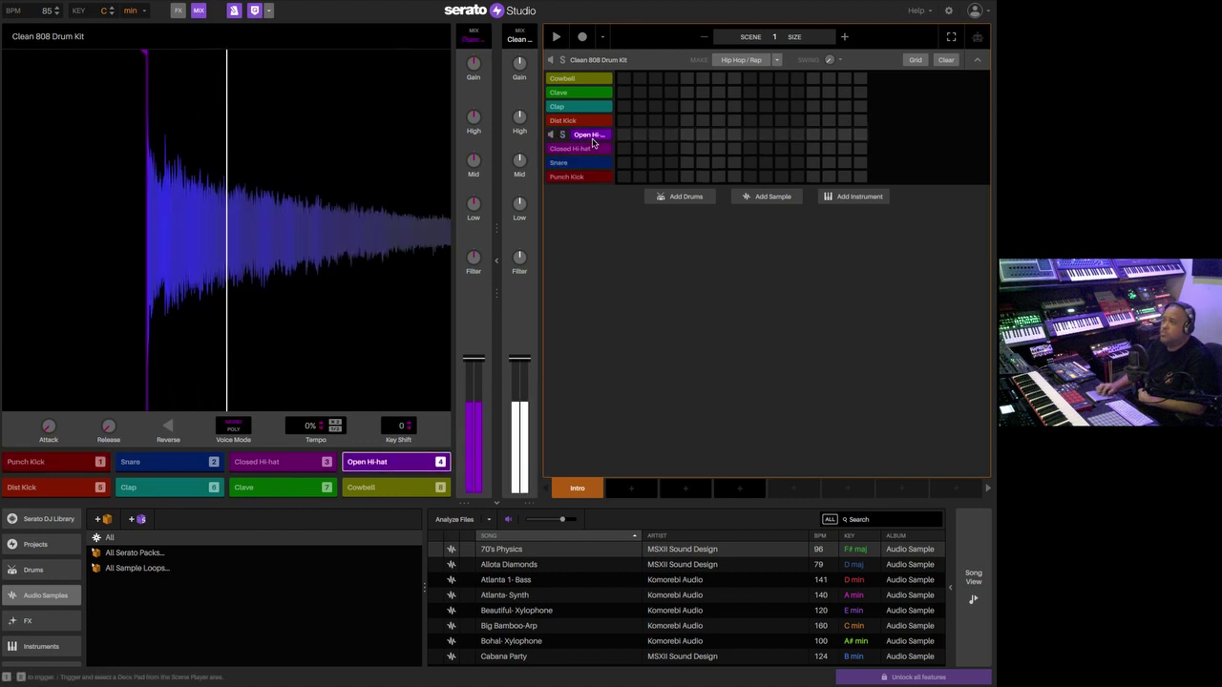
click(590, 150)
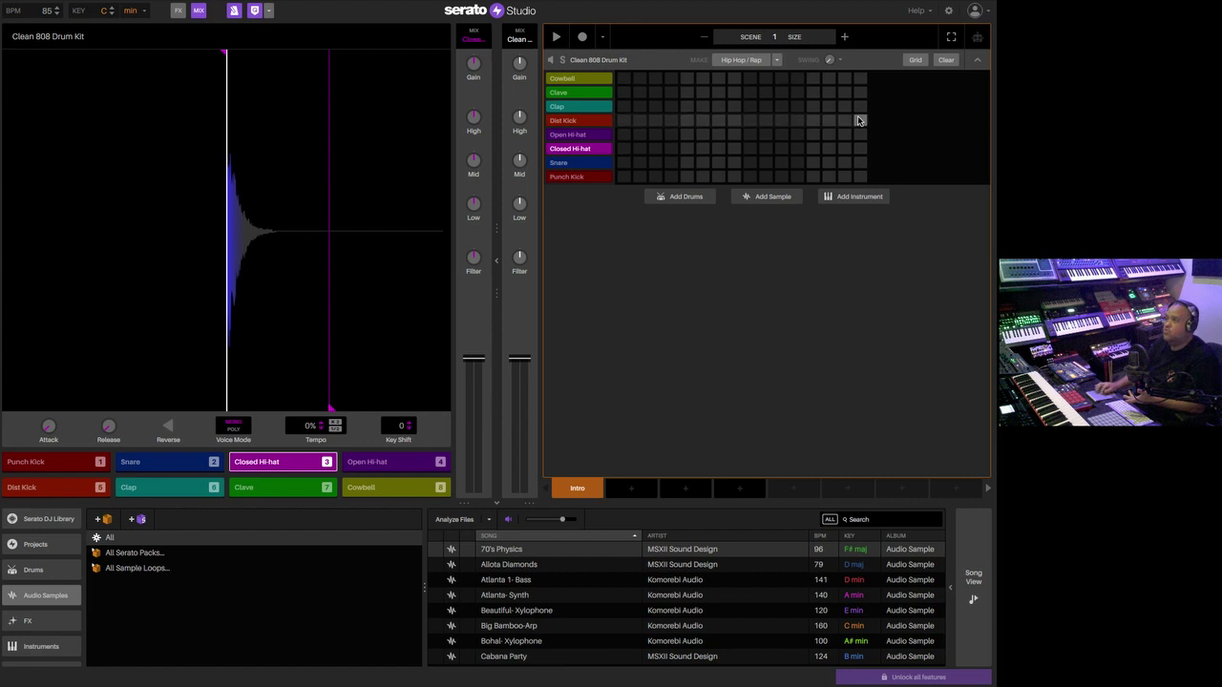
- Place Closed Hi-hat hits on steps 1, 5, 9 and 13 of the pattern and start scene playback
click(623, 150)
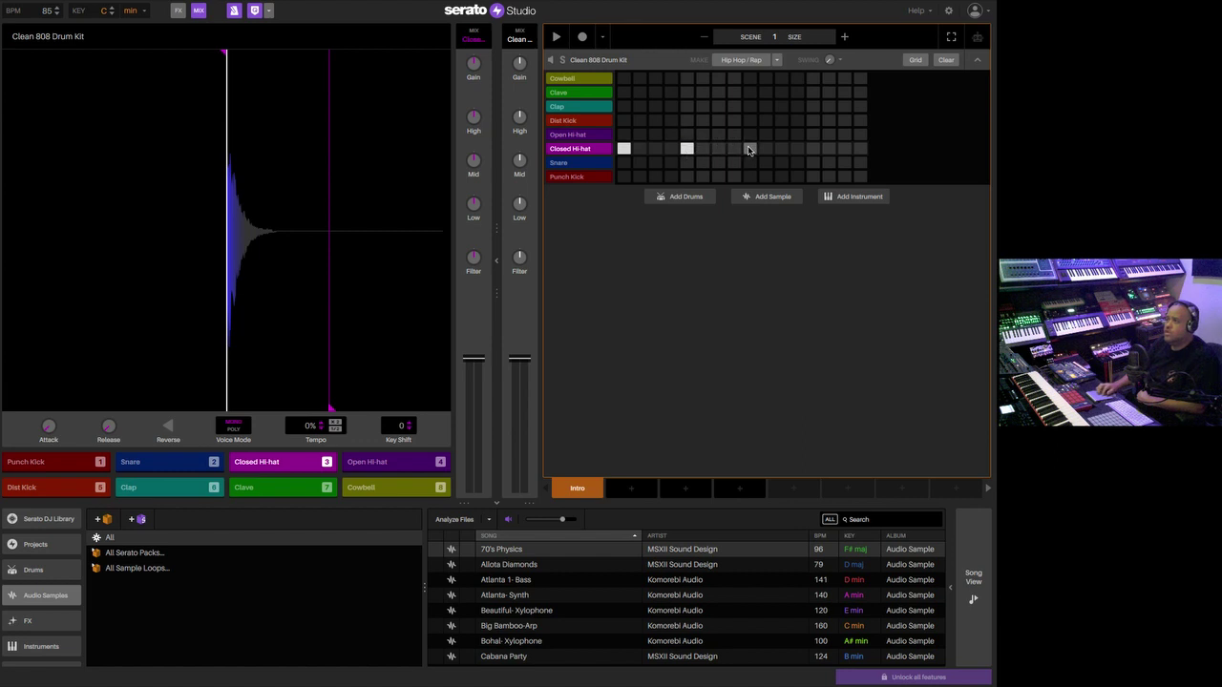
click(811, 150)
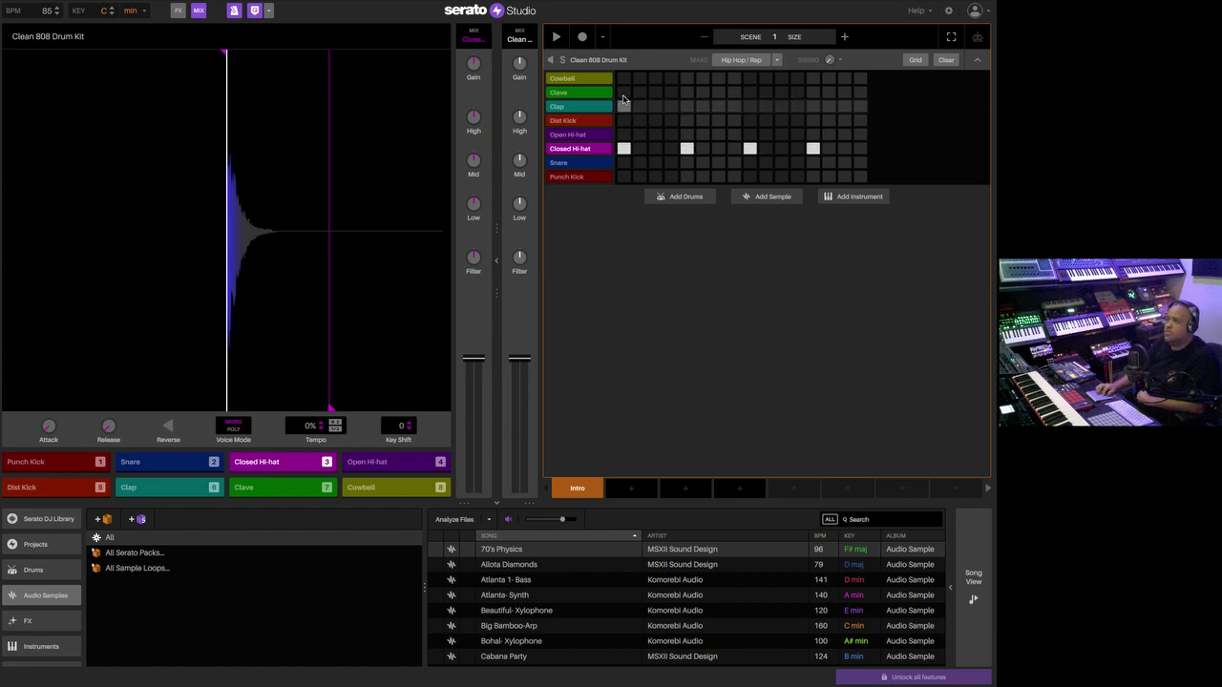
click(555, 38)
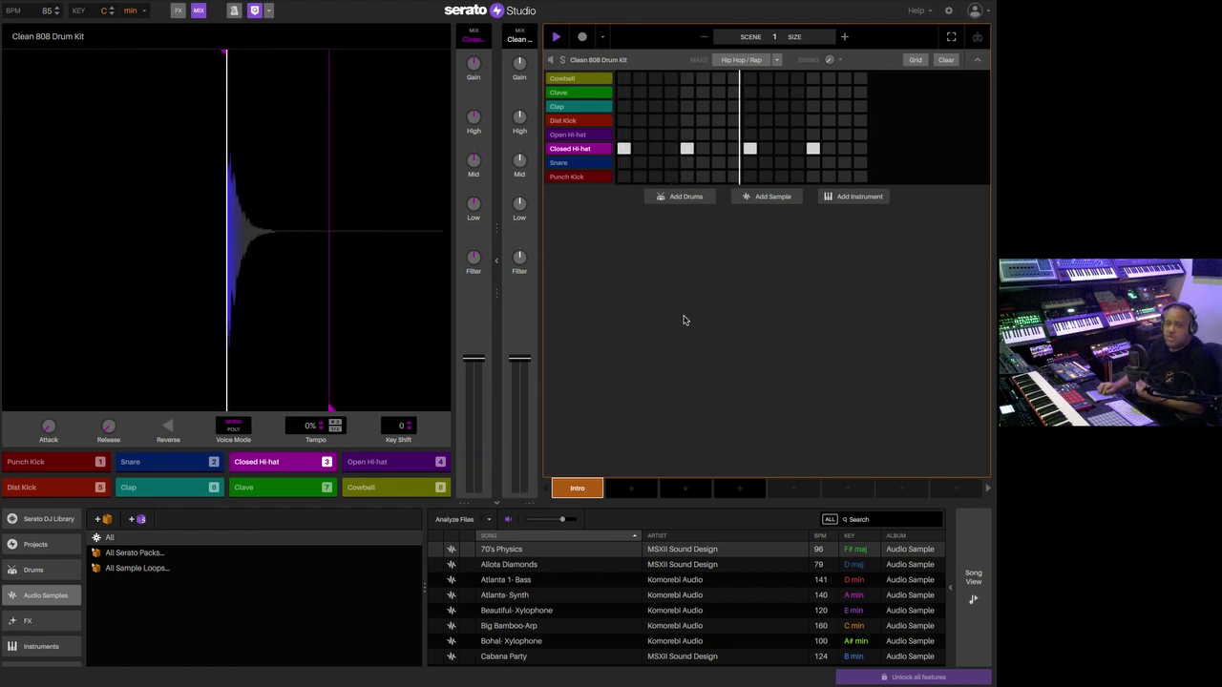
- Add Snare hits on steps 5 and 13 of the drum pattern
click(585, 163)
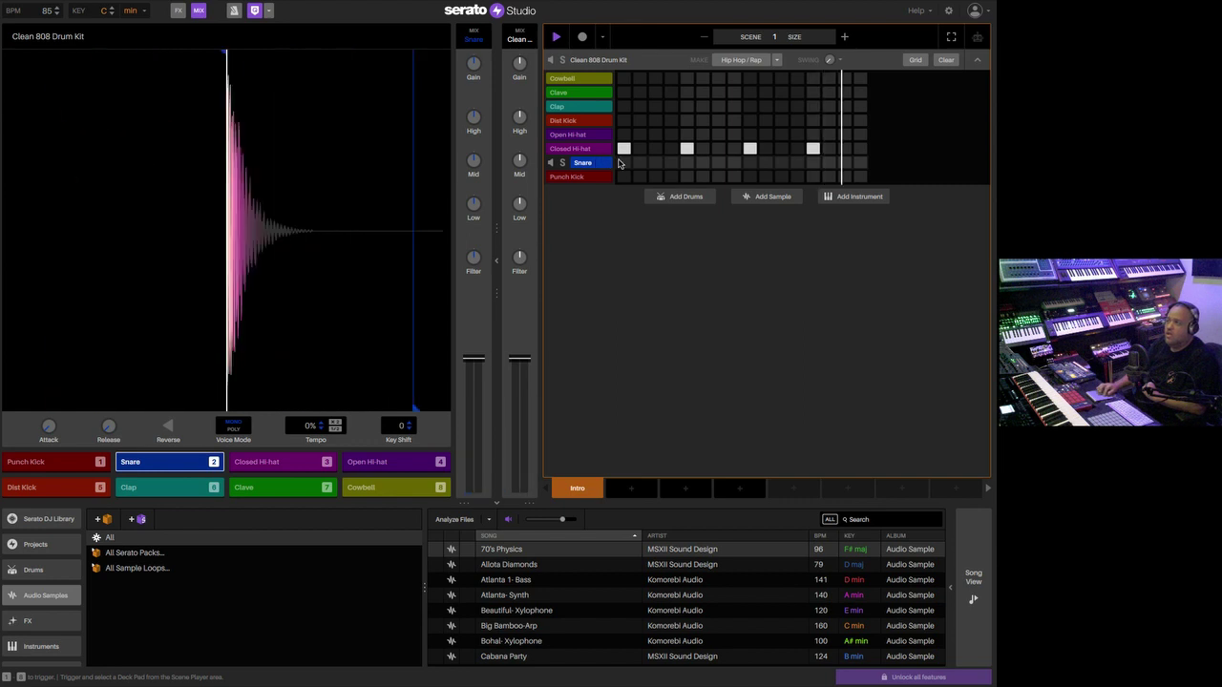
click(686, 163)
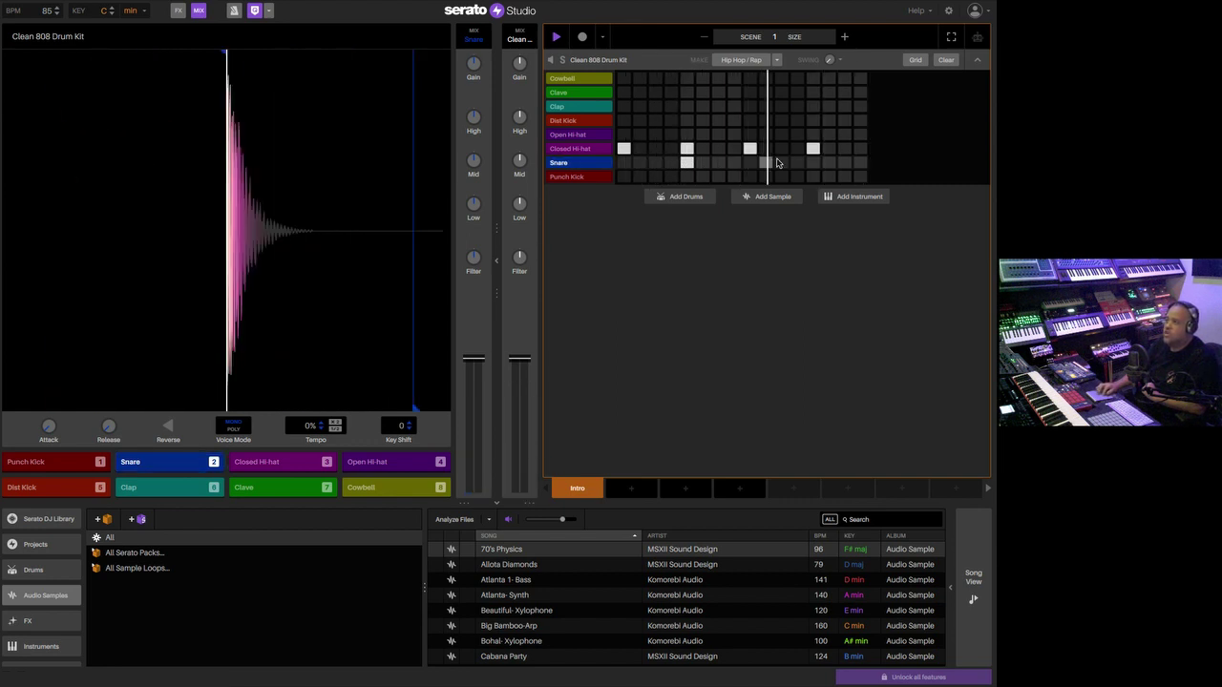
click(813, 162)
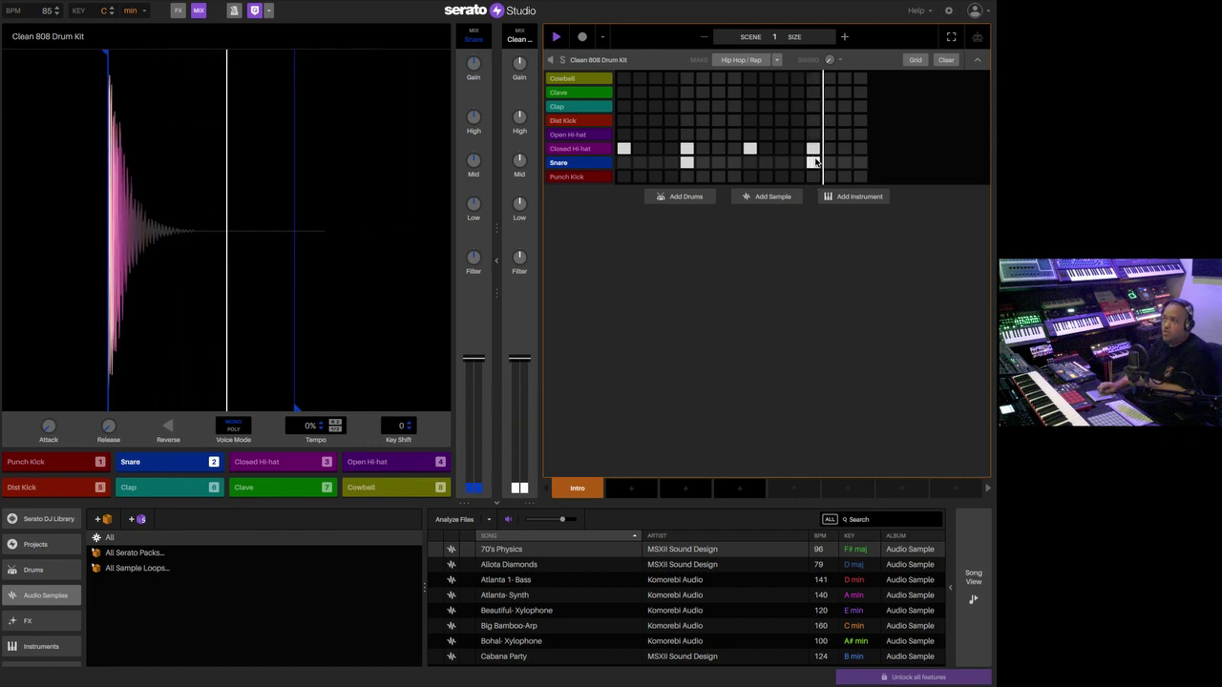
- Add Punch Kick hits on steps 1, 4, 8, 11 and 16 of the drum pattern
click(623, 177)
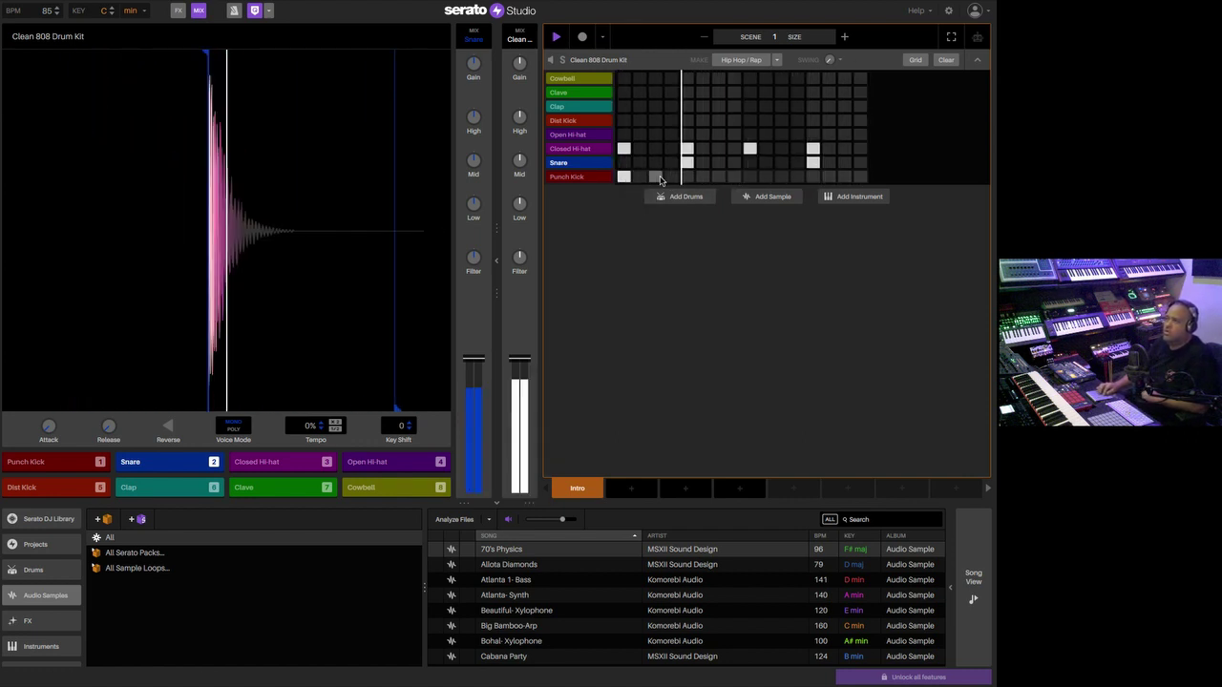
click(672, 177)
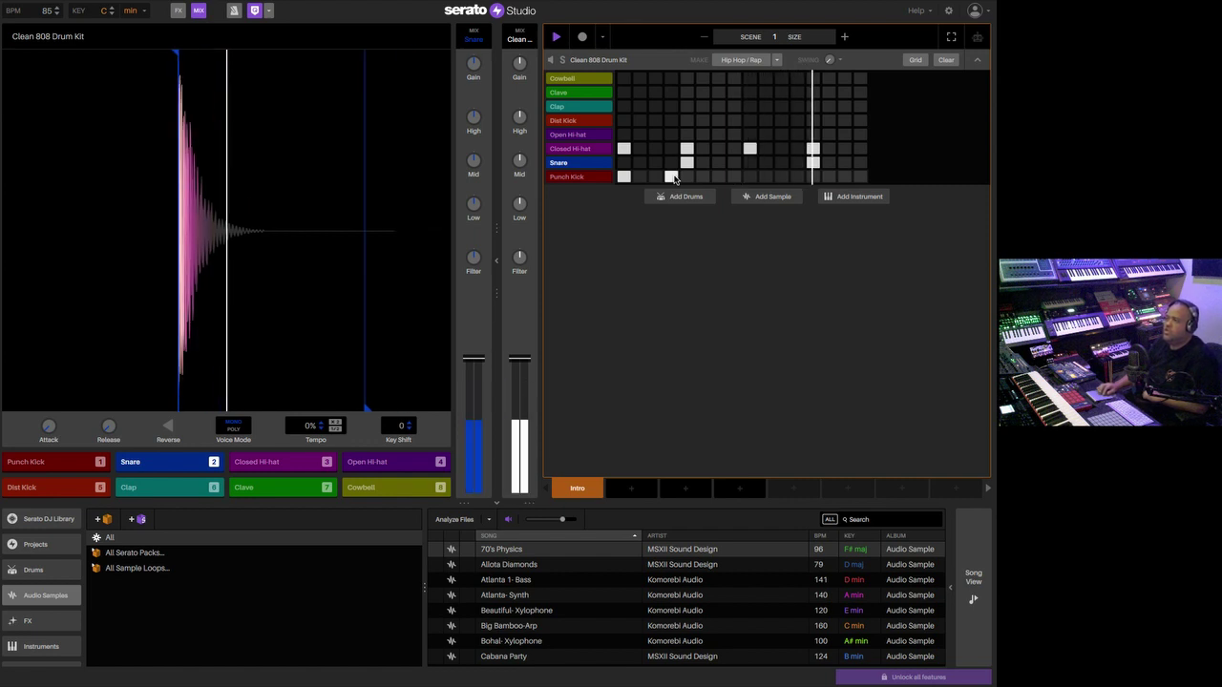
click(734, 177)
click(796, 177)
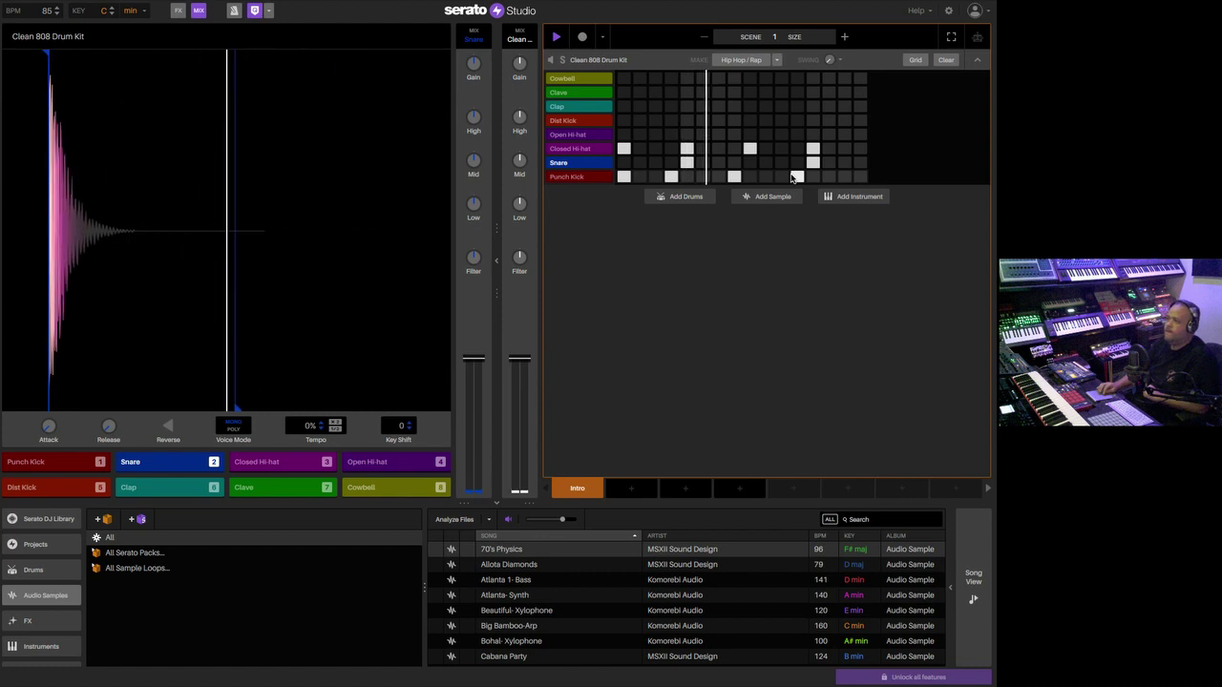
click(781, 177)
click(857, 177)
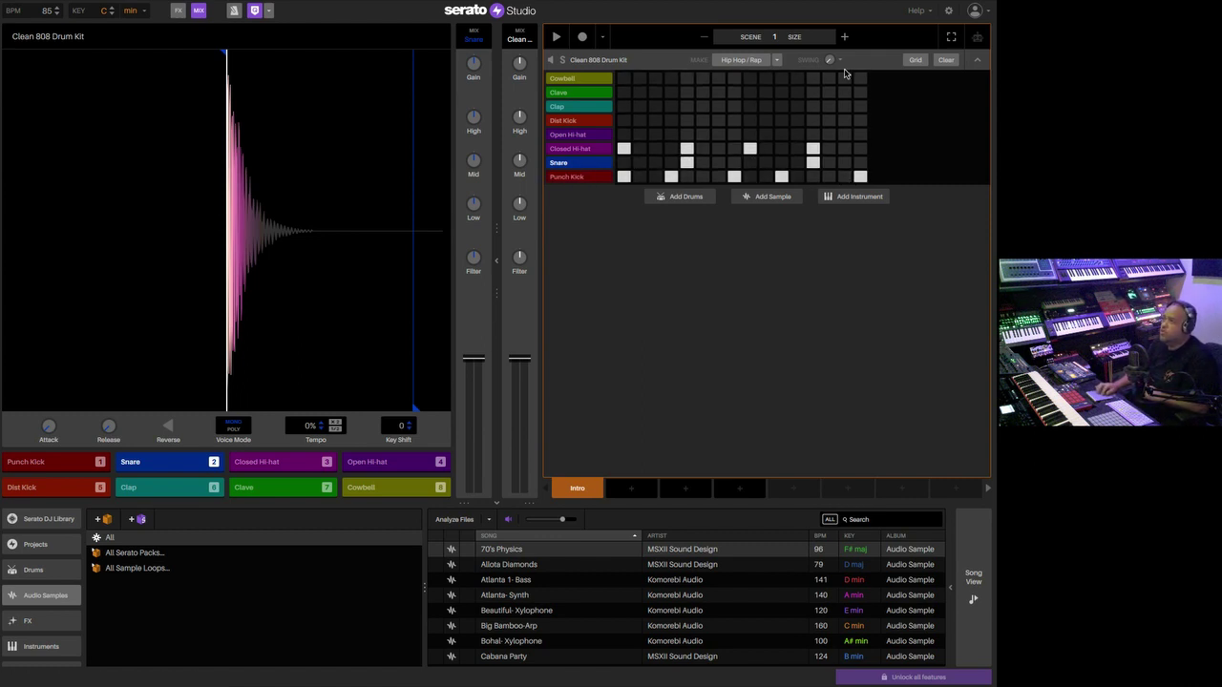
- Show the per-row grid options, add Closed Hi-hat hits on steps 3, 7, 11 and 15, and play back the pattern
click(916, 59)
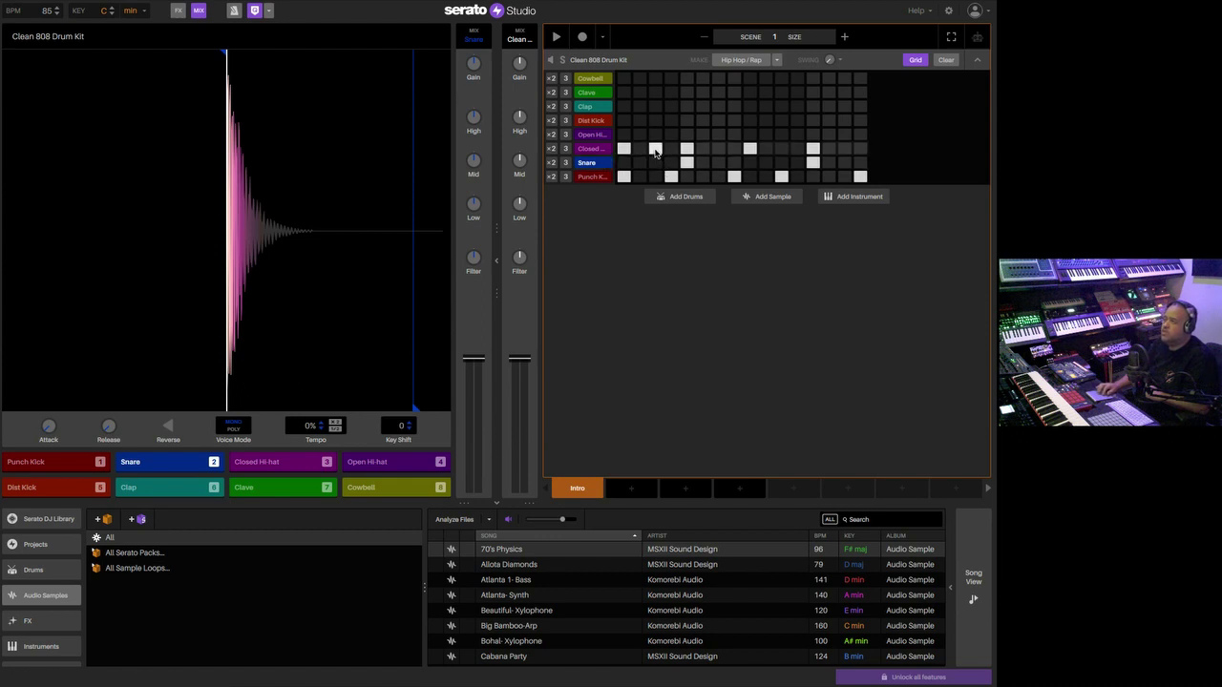
click(783, 149)
click(844, 149)
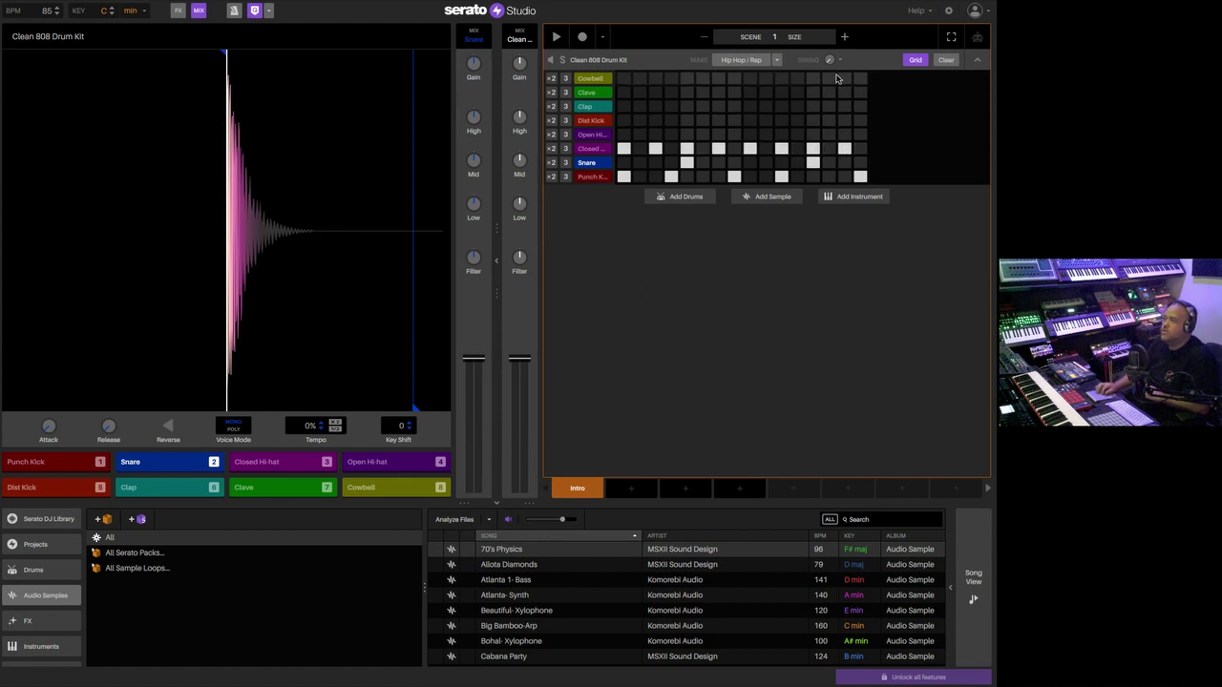
key(space)
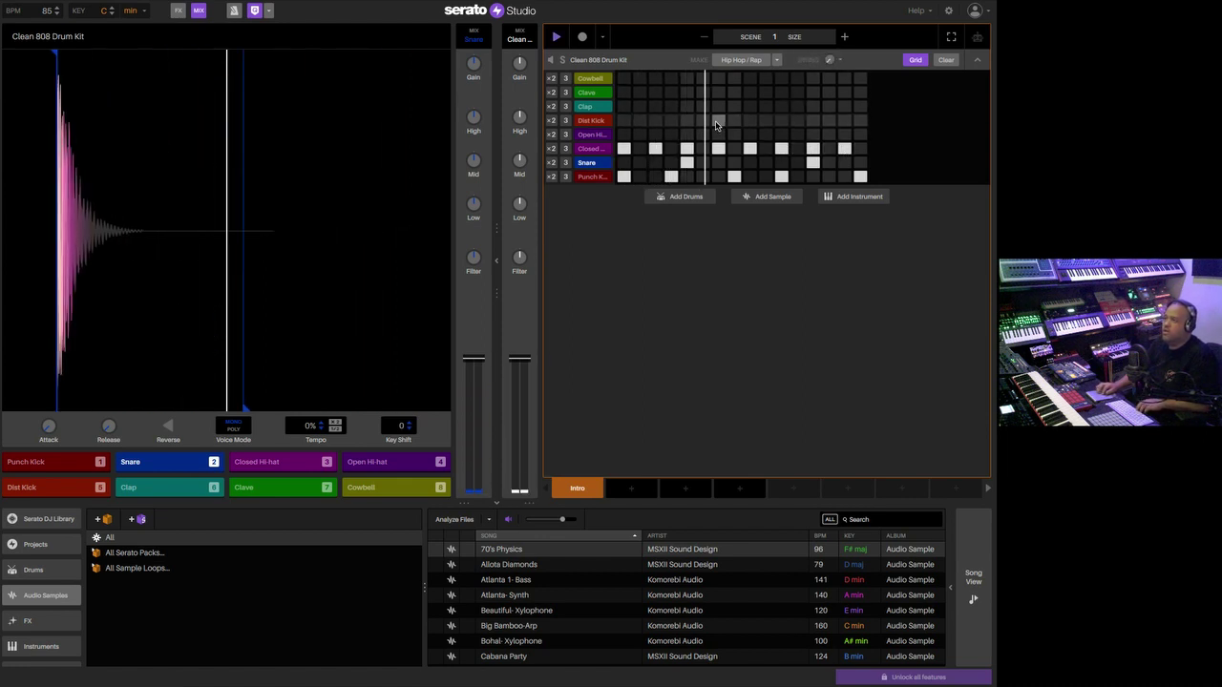
key(space)
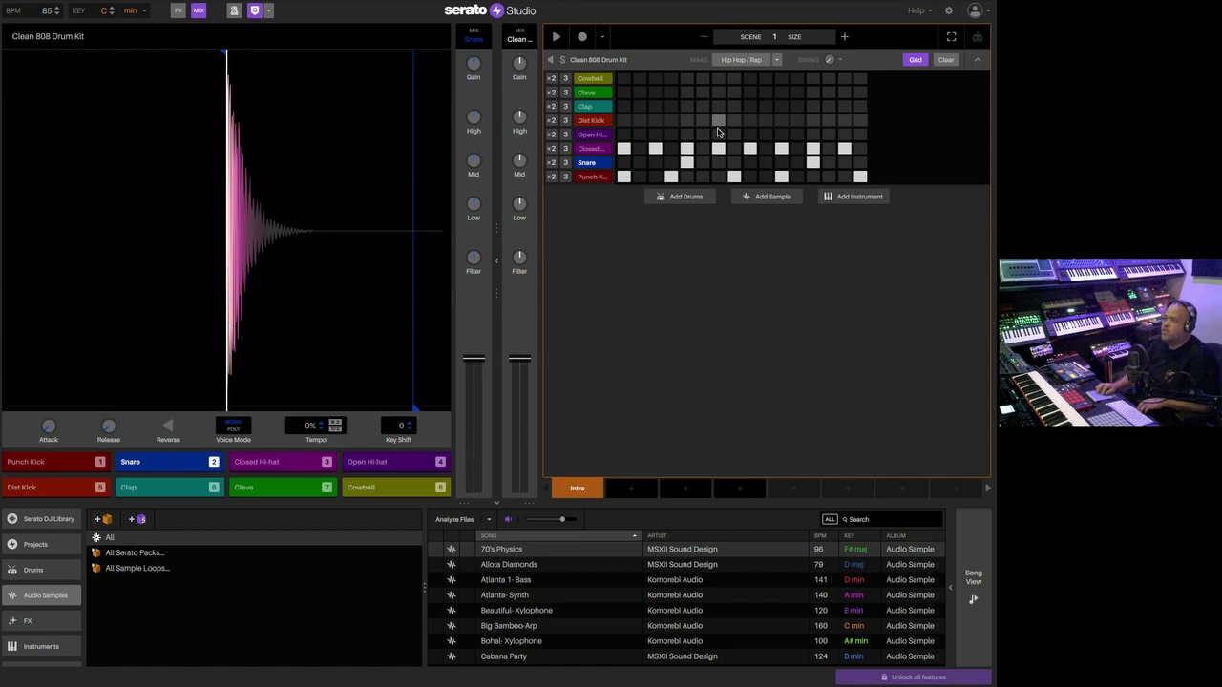
- Switch the Closed Hi-hat row to the triplet grid, fill every triplet cell between beats 3 and 4, and play the scene
click(565, 149)
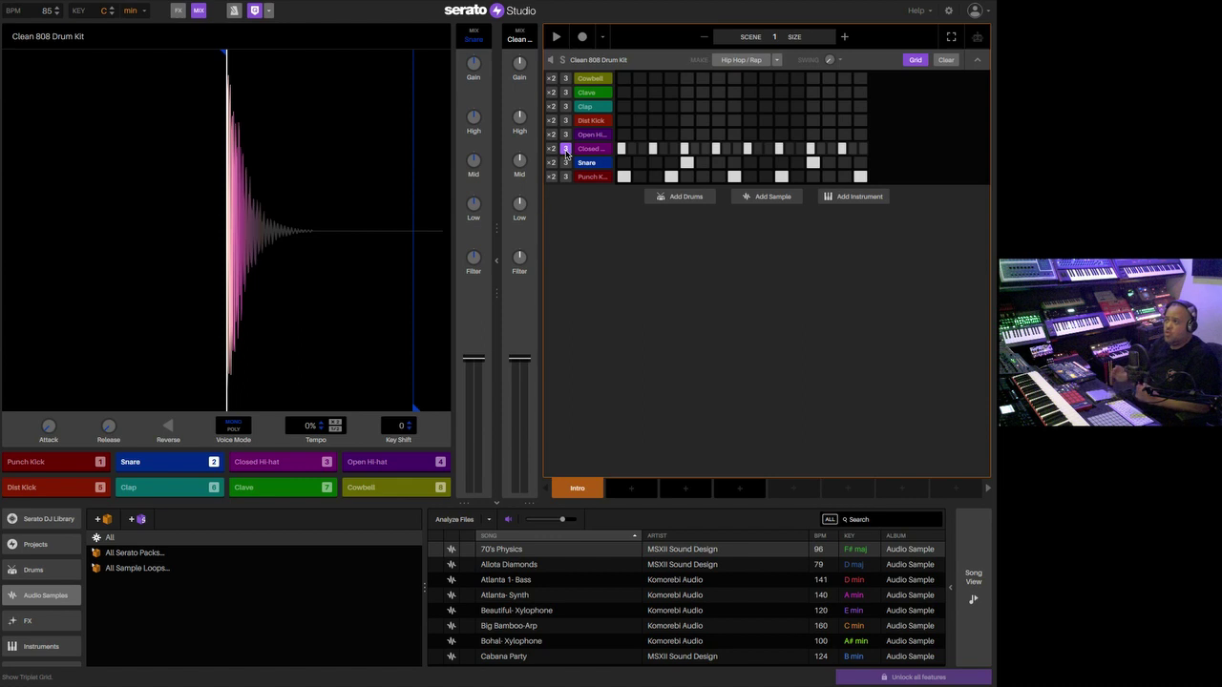
click(566, 150)
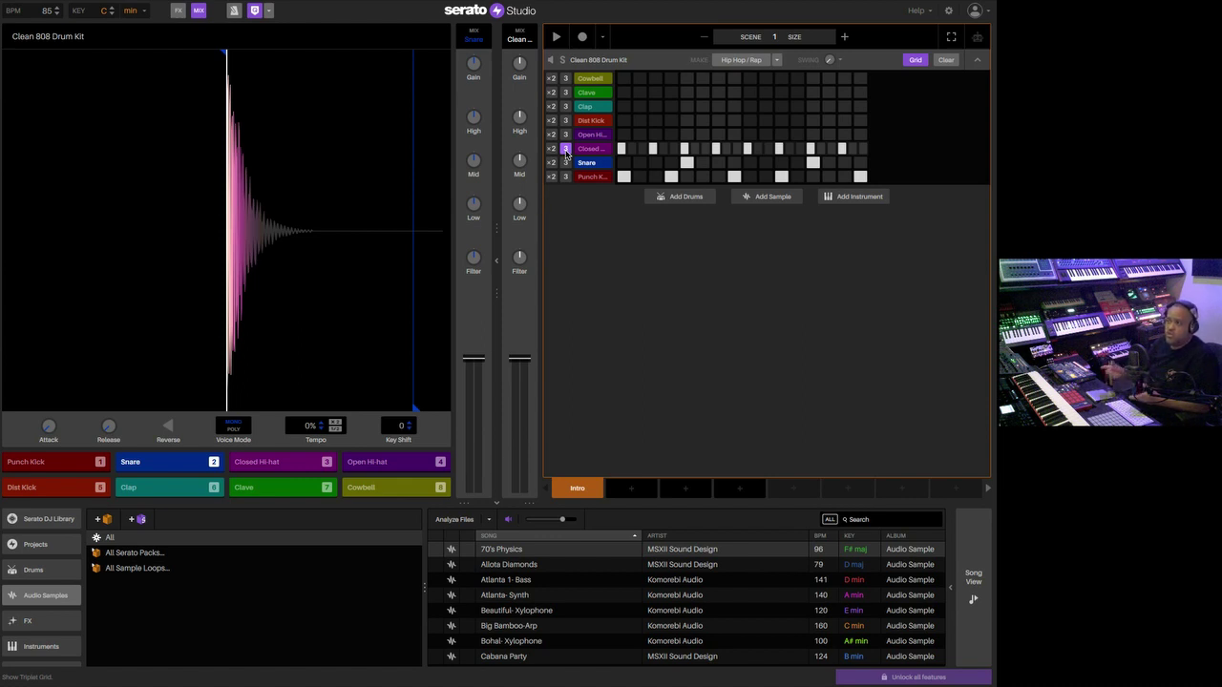
click(758, 149)
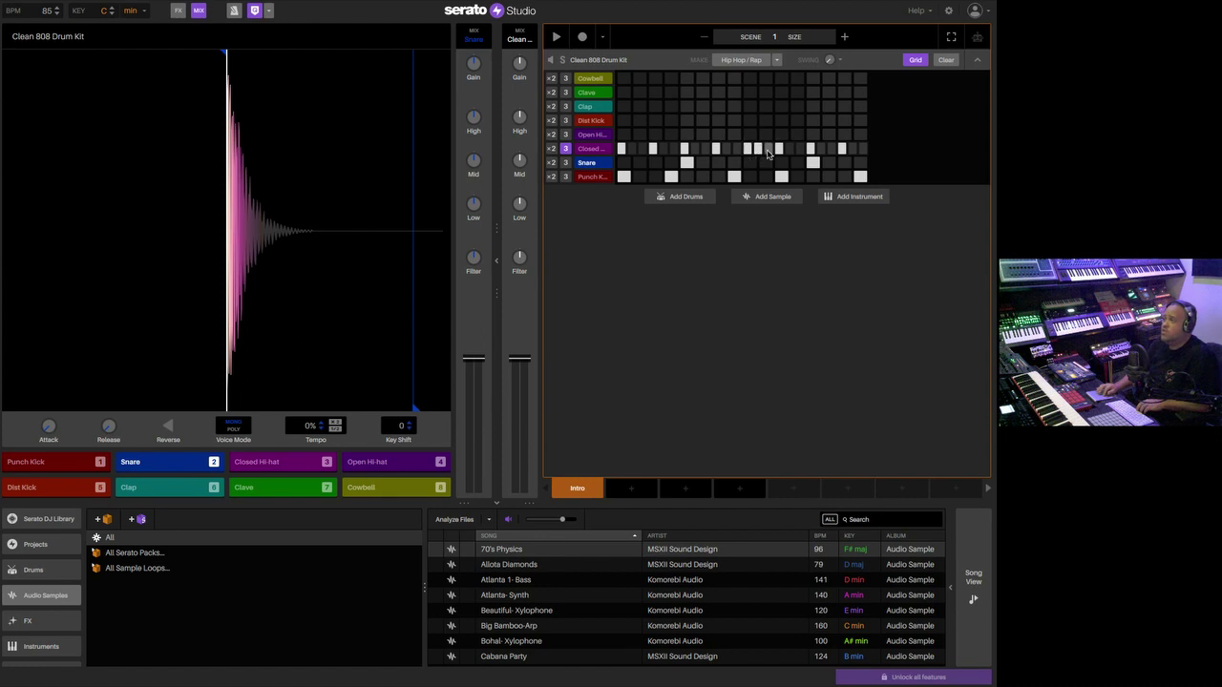
click(788, 150)
key(space)
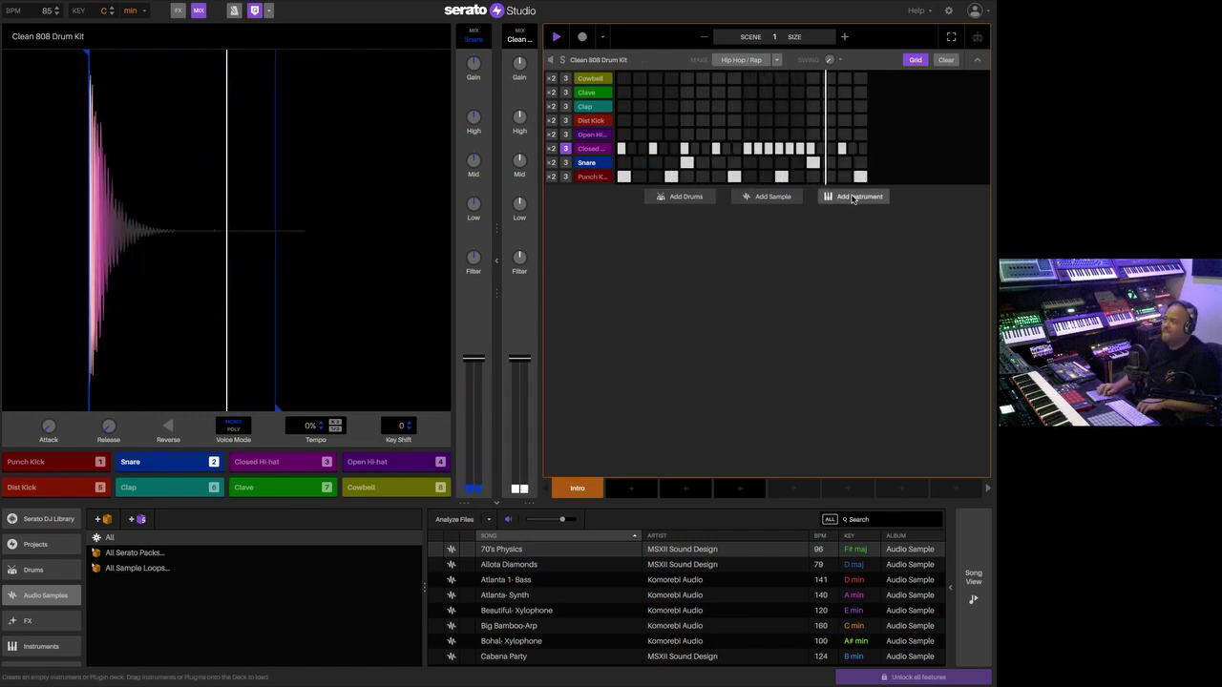
- Stop playback and turn the per-row grid options off and back on for the drum deck
key(space)
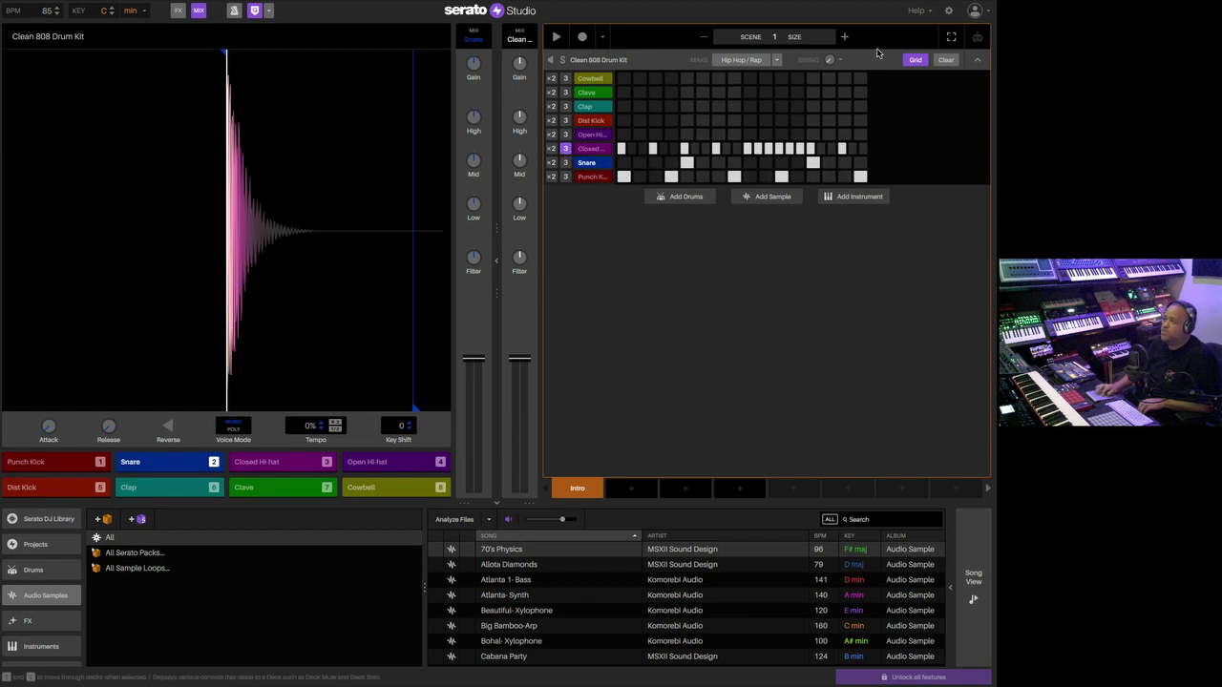
click(915, 60)
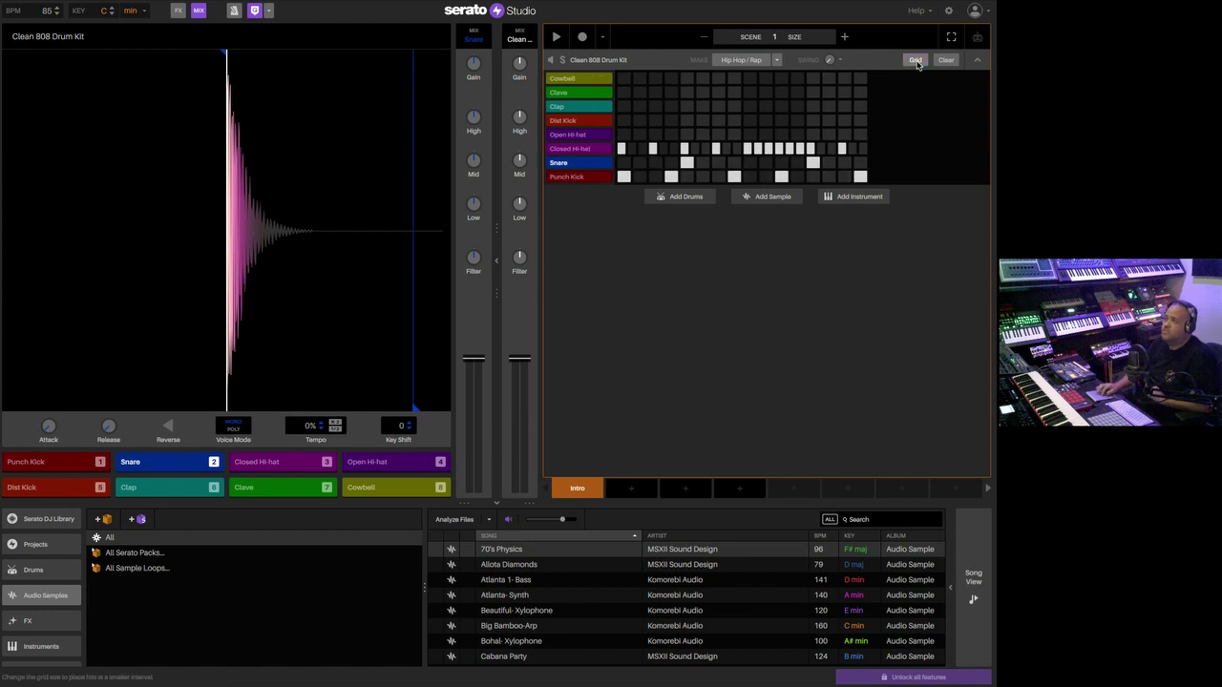
click(914, 60)
click(564, 151)
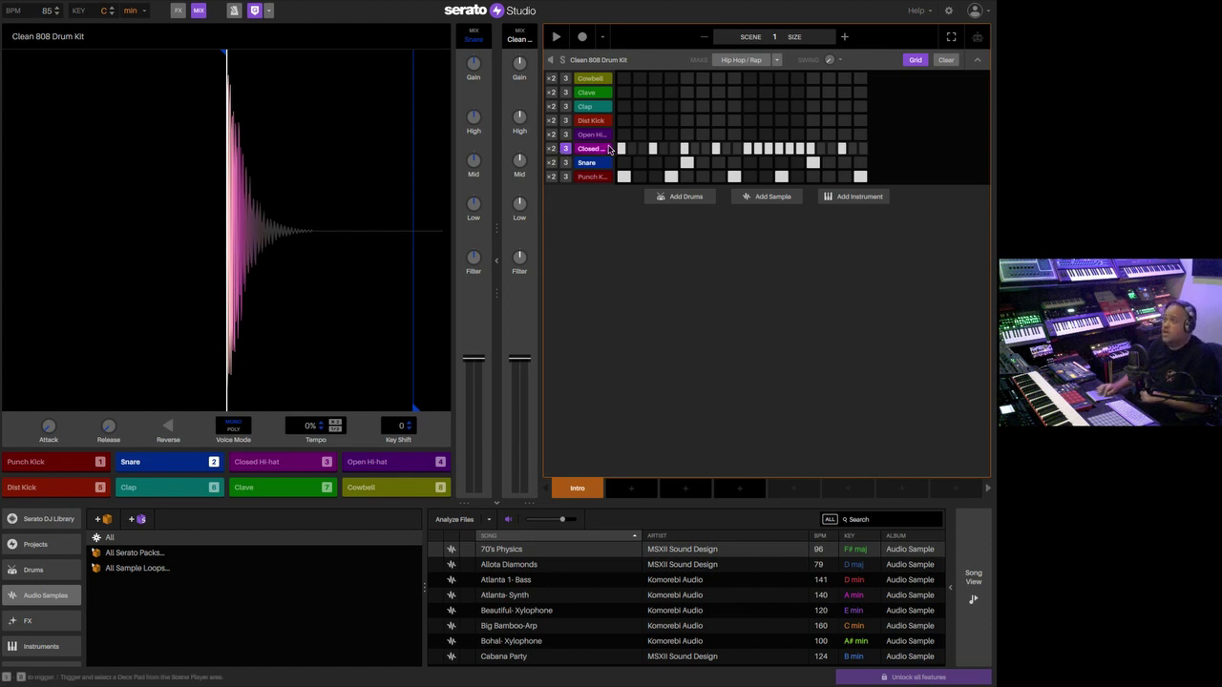
- Add an Open Hi-hat hit on step 15 of the drum pattern and reduce that hit's velocity
click(601, 139)
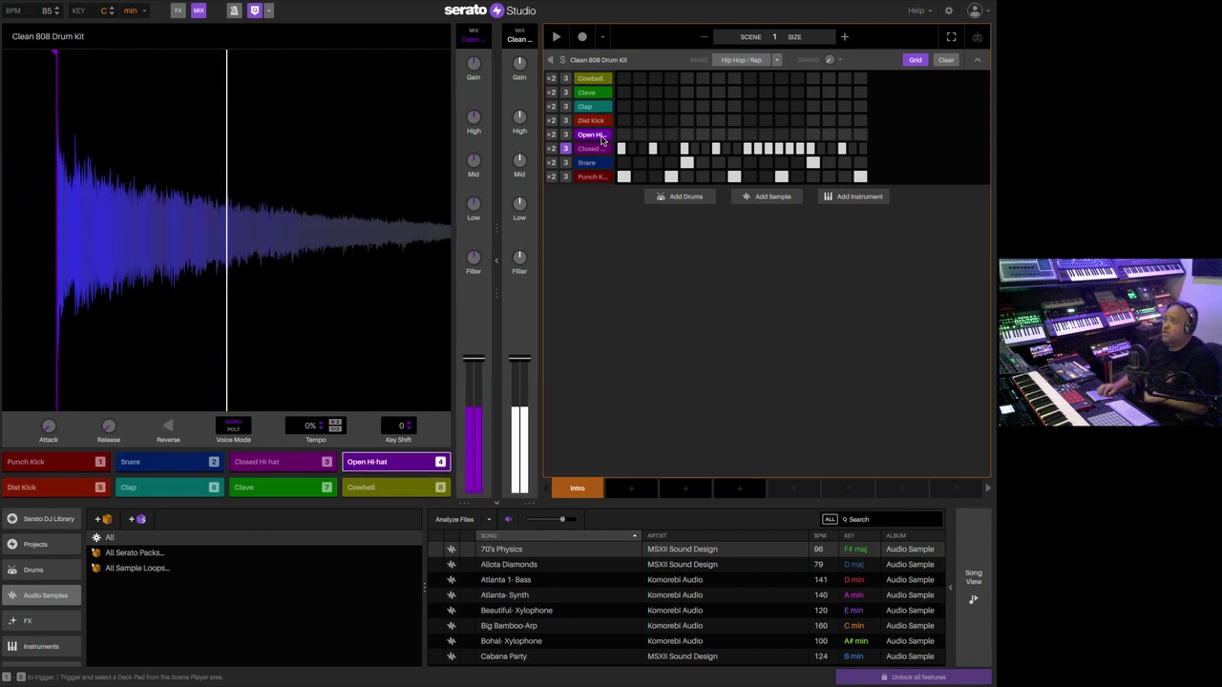
click(844, 134)
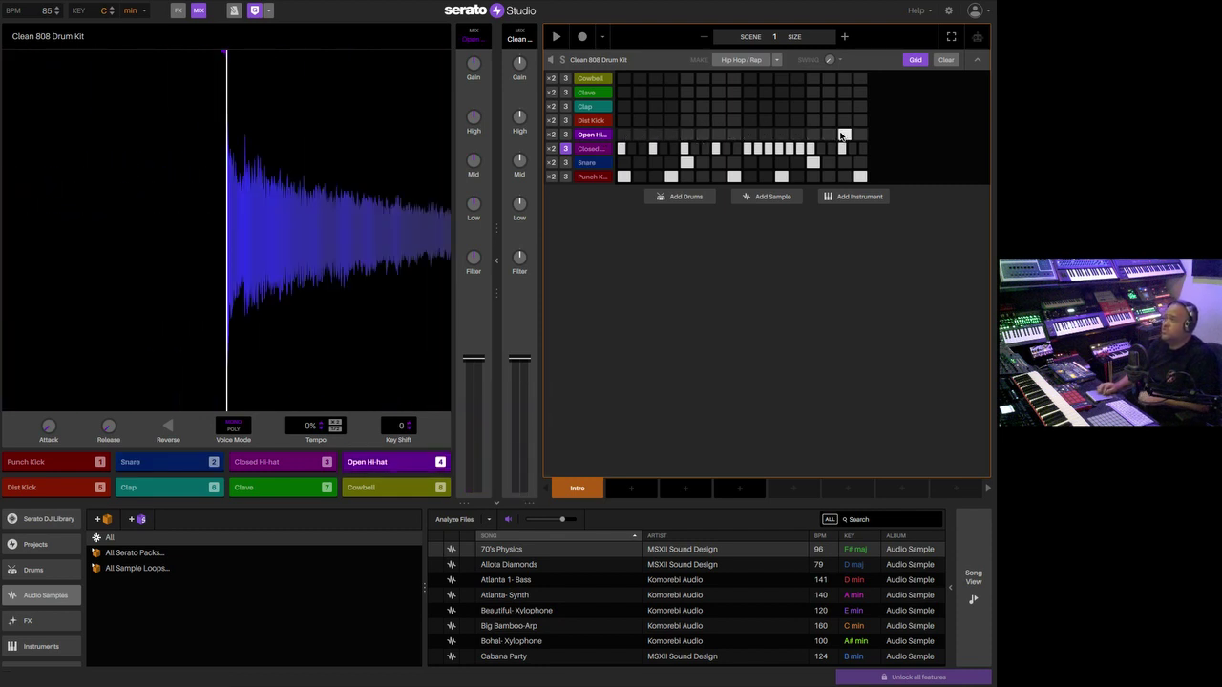
key(space)
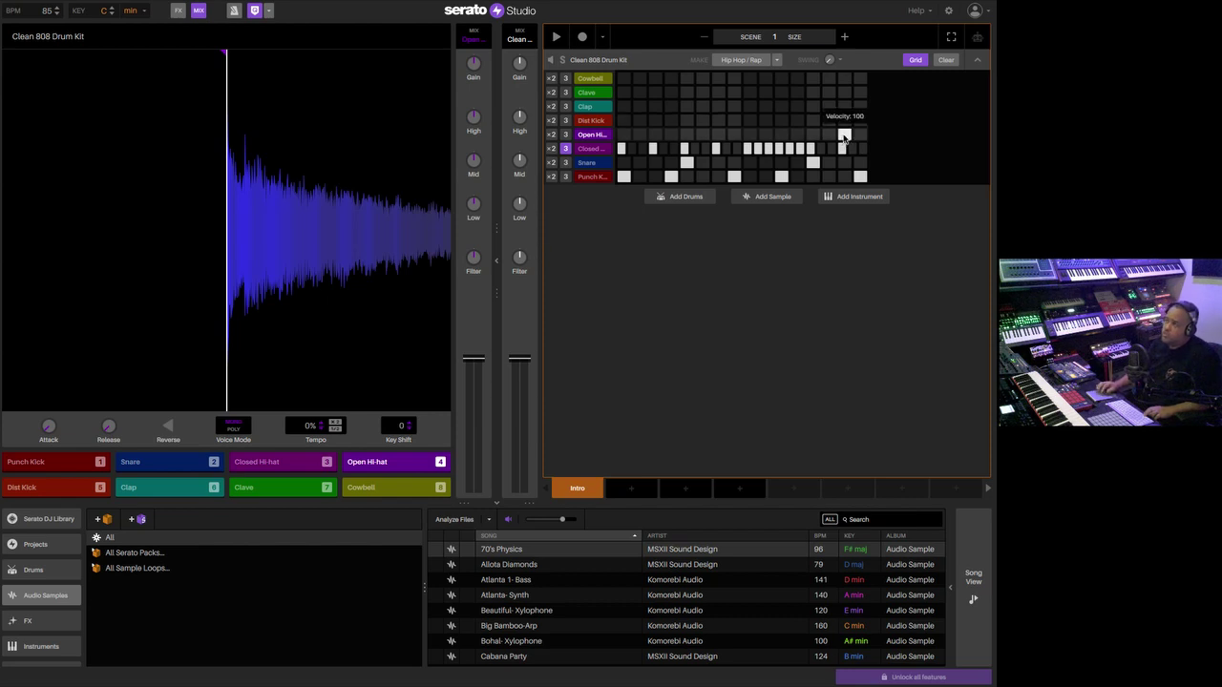
mouse_move(844, 134)
mouse_down()
mouse_move(844, 153)
mouse_move(844, 140)
mouse_up()
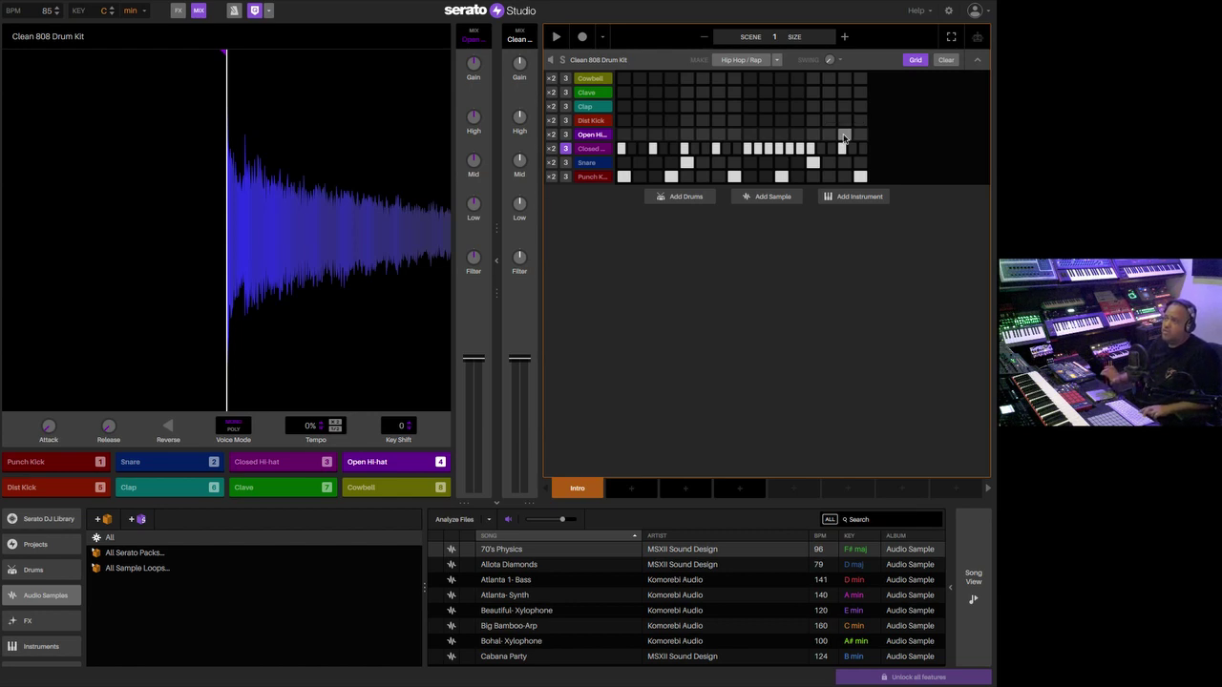
key(space)
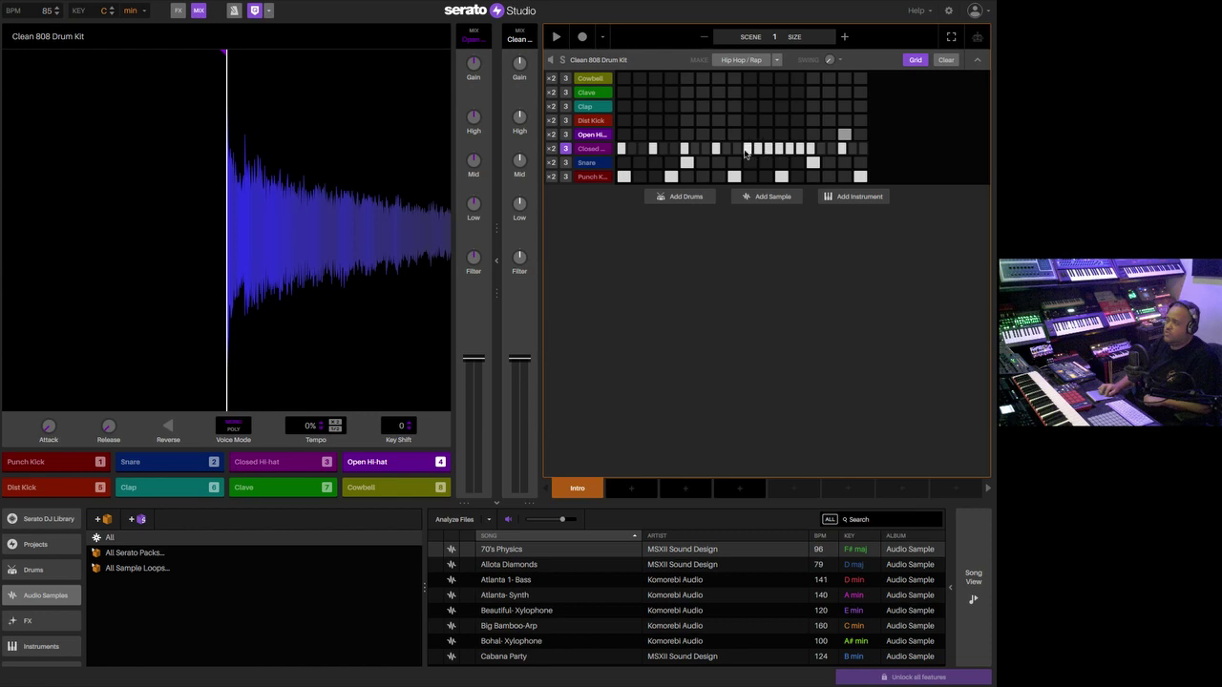
- Lower the velocity of the last Closed Hi-hat triplet hit before beat 4
click(600, 150)
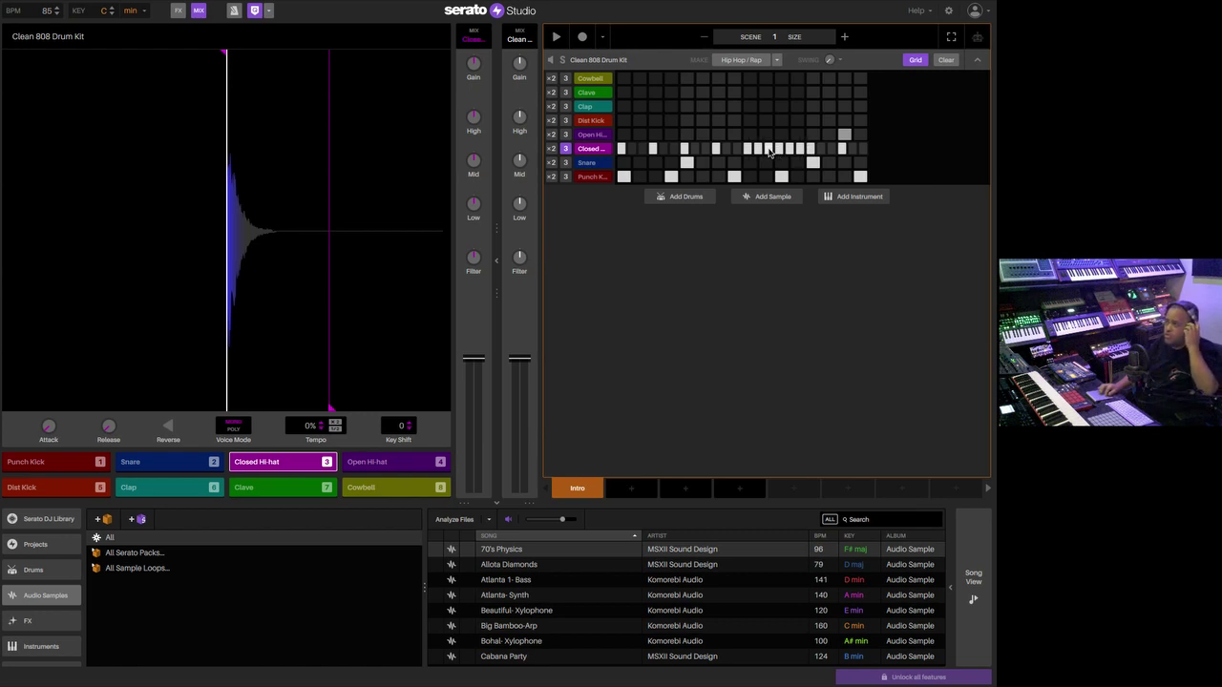
mouse_move(766, 151)
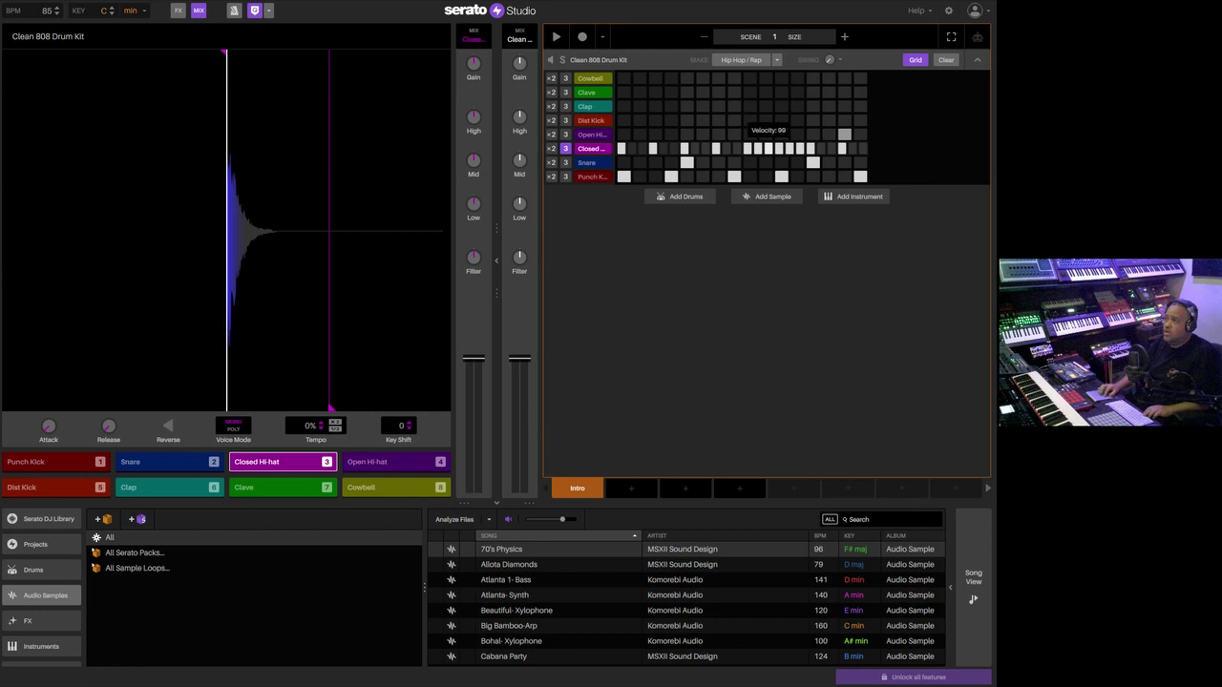
drag(766, 151, 767, 151)
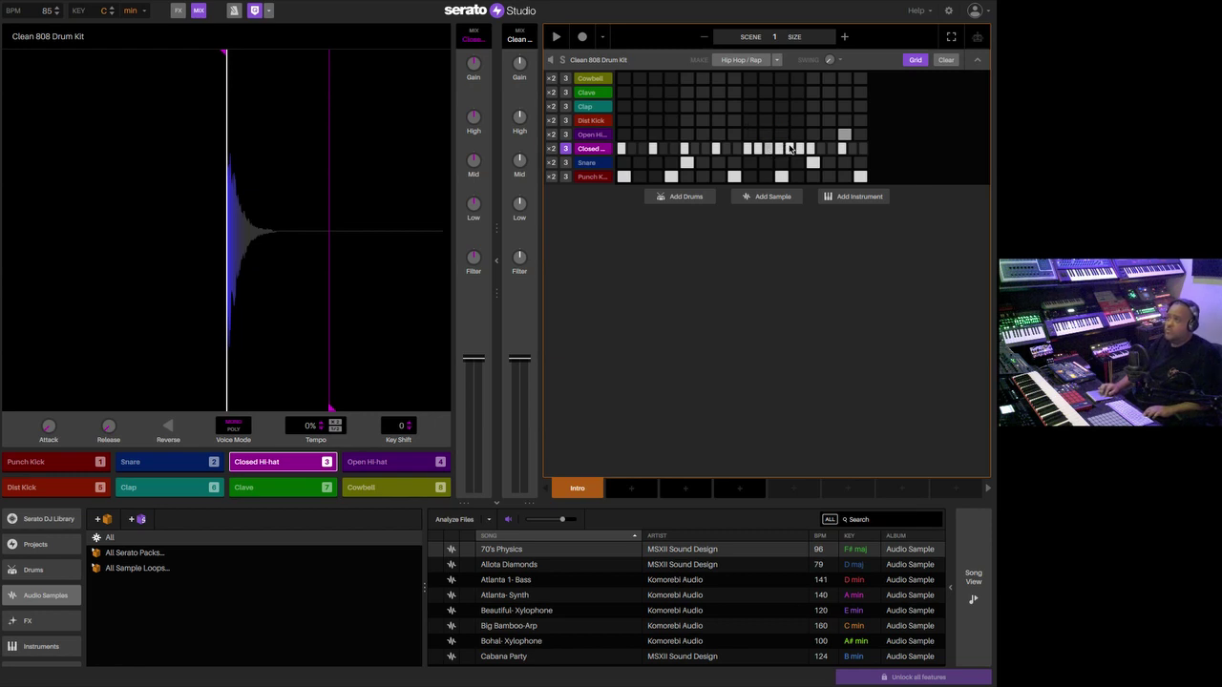
mouse_move(793, 148)
drag(792, 148, 800, 150)
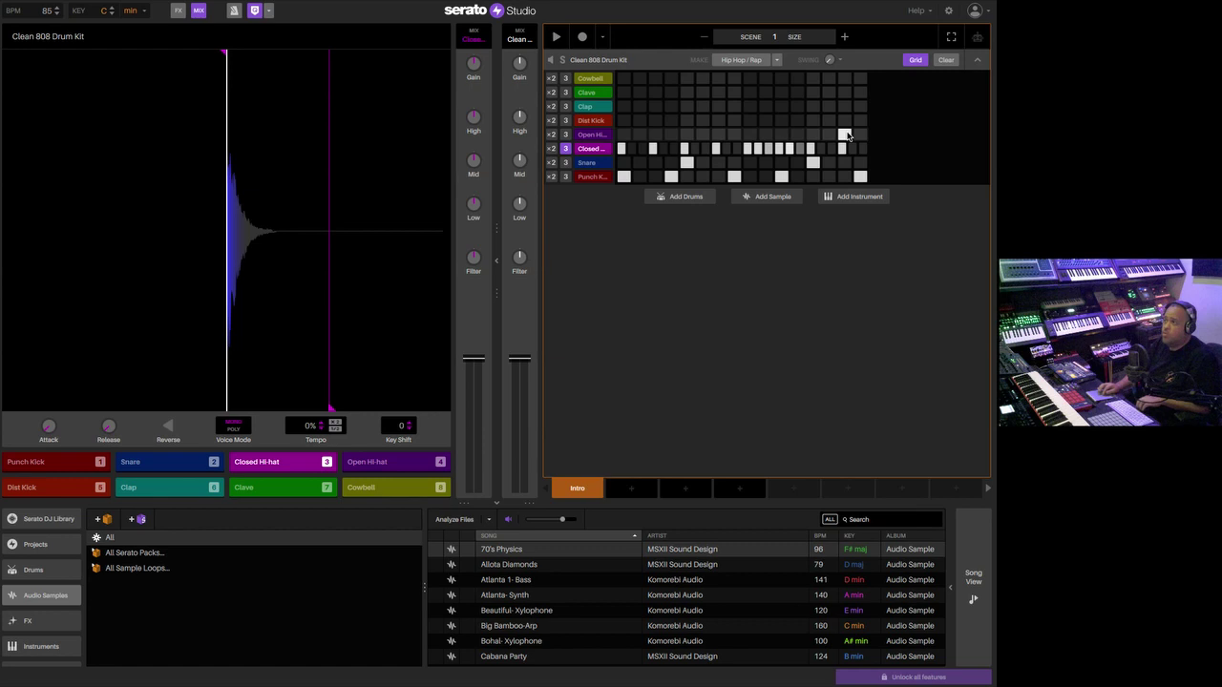
- Lower the Open Hi-hat channel volume to just above mid-fader, audition the pad, and play the scene
click(592, 134)
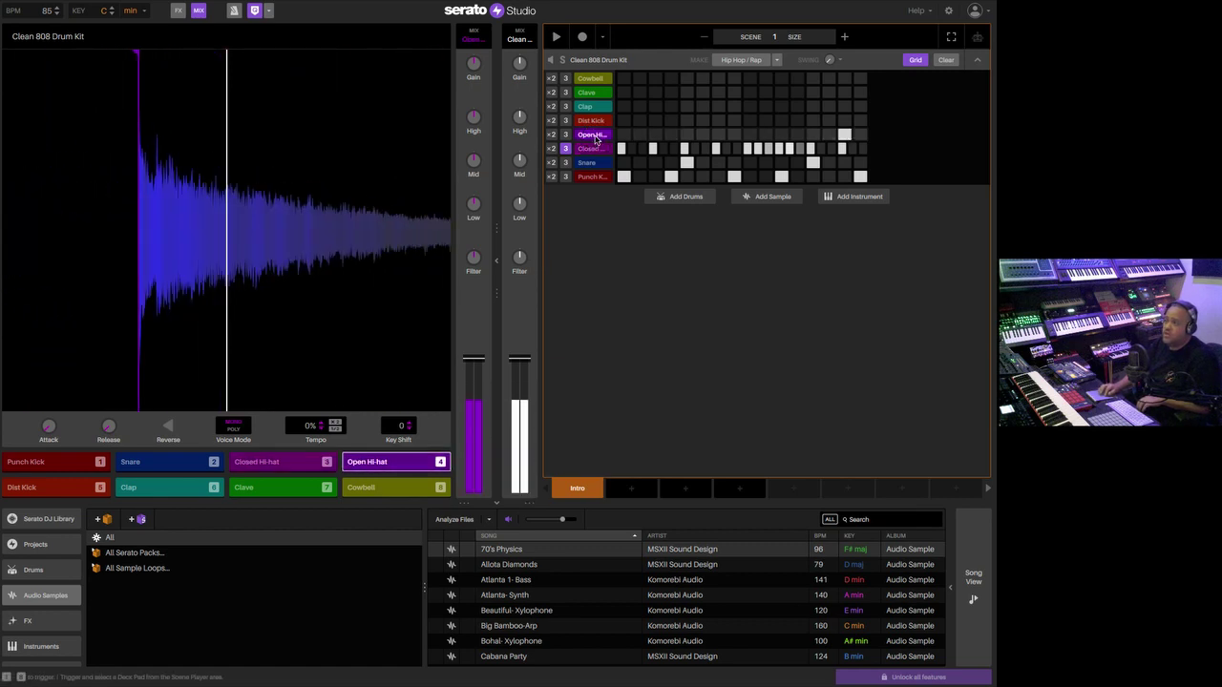
click(404, 461)
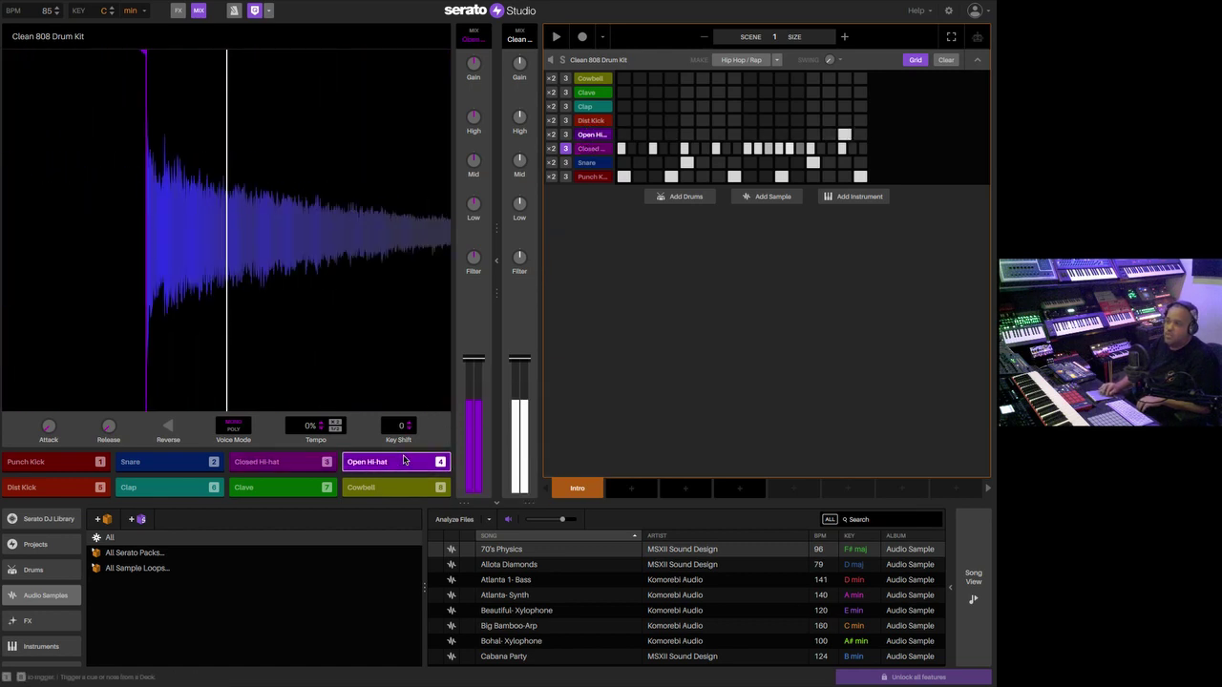
drag(474, 359, 474, 410)
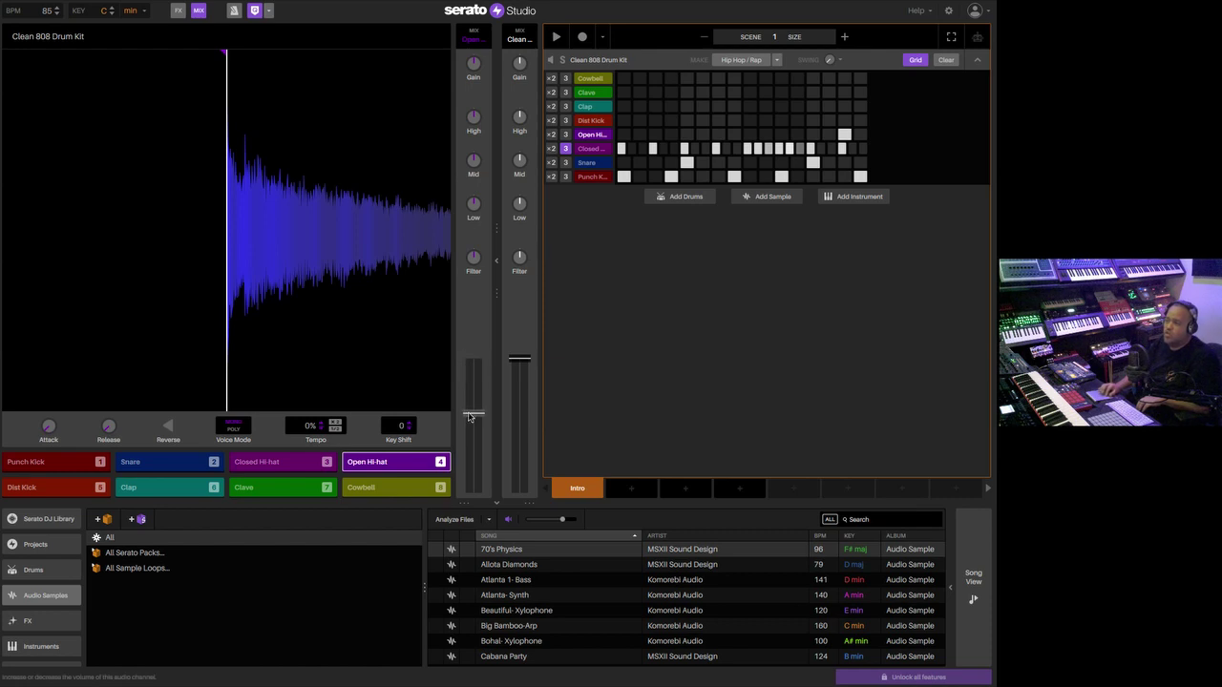
click(389, 464)
key(space)
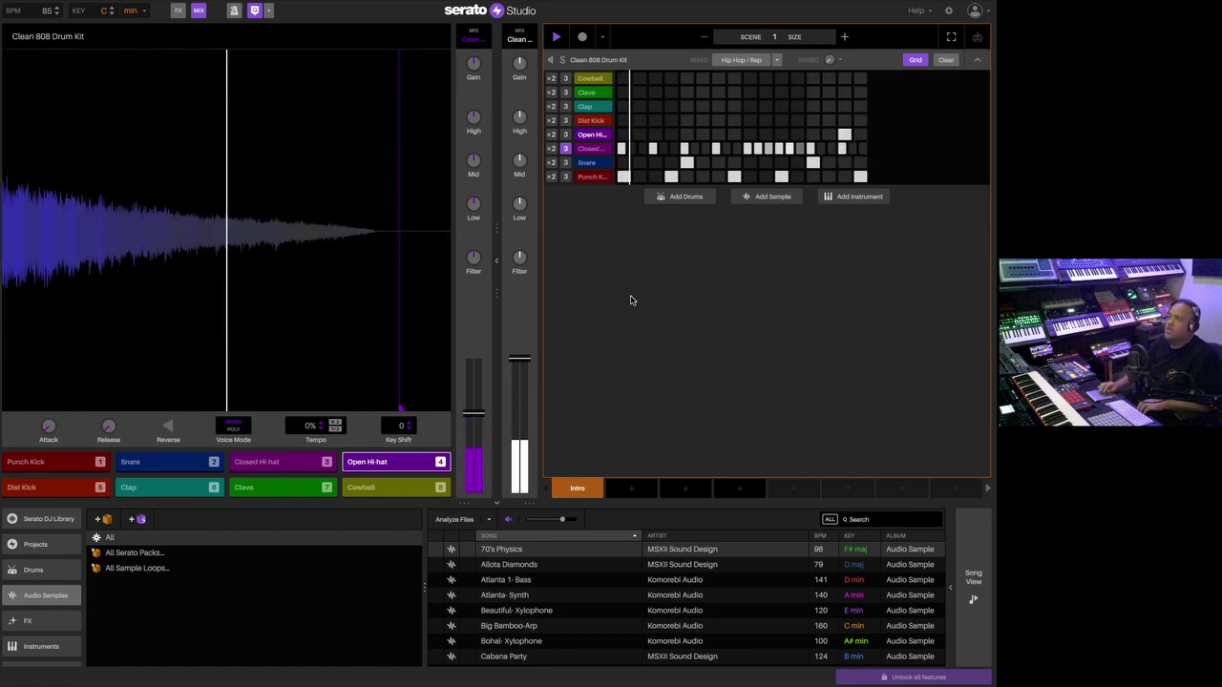
key(space)
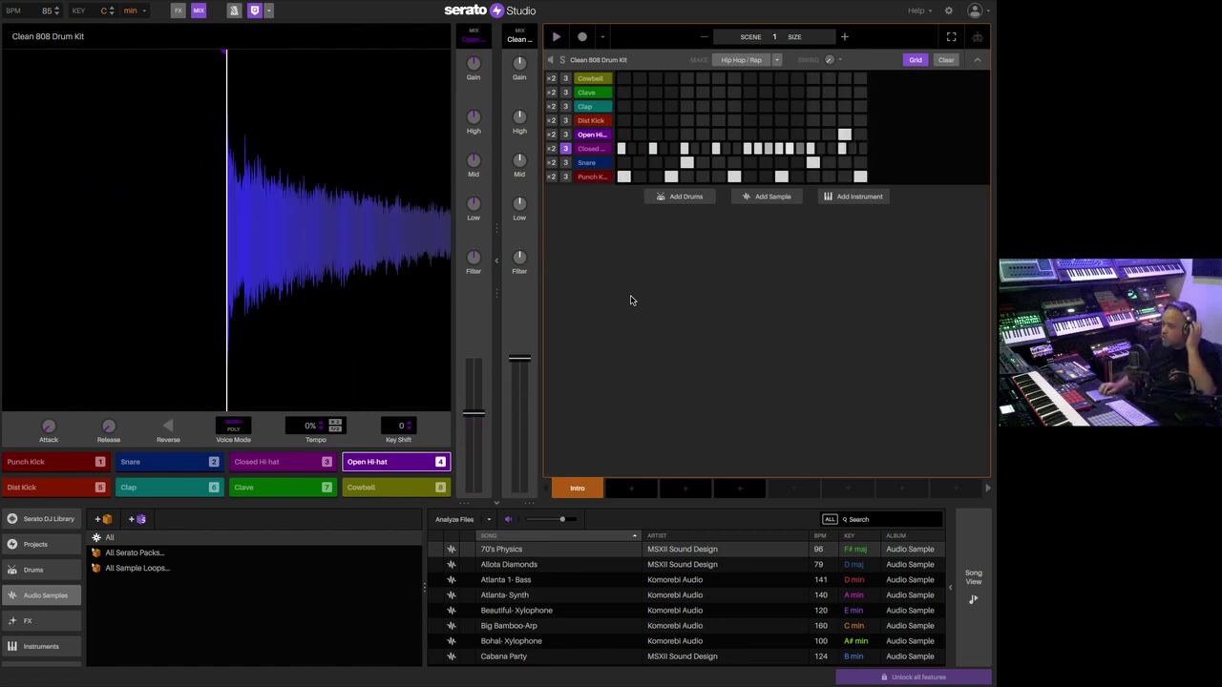
- Select the Closed Hi-hat row and play the scene to check how its triplet hits sound
click(592, 148)
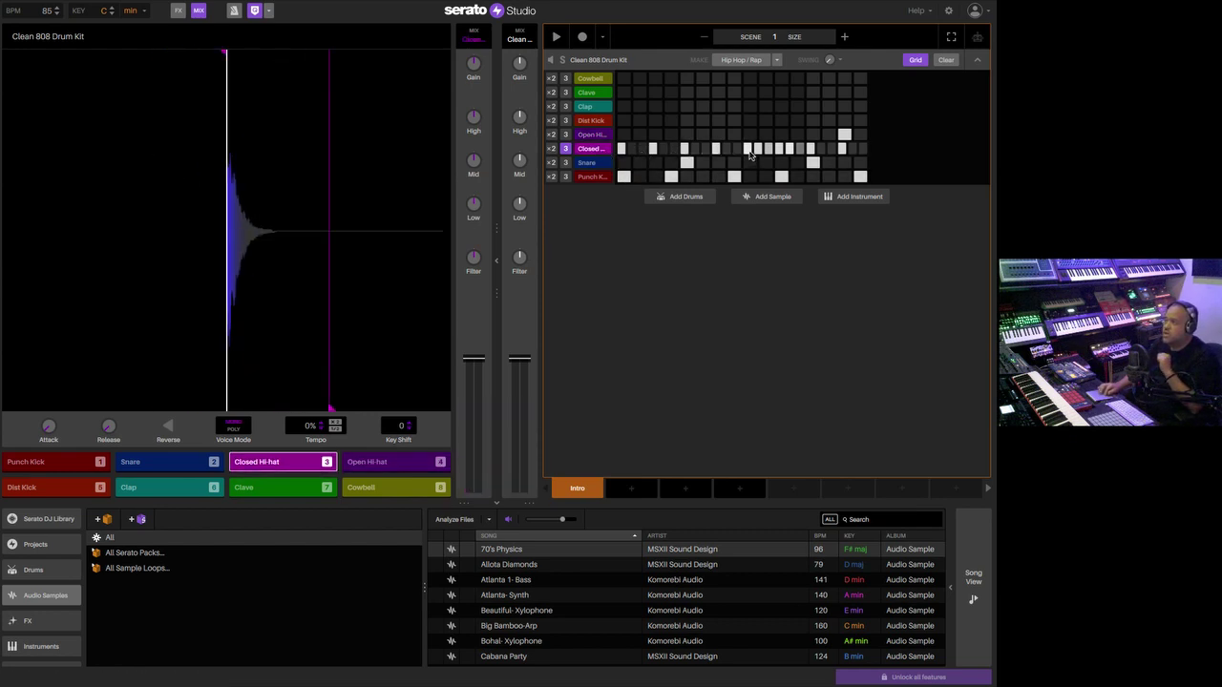
click(779, 148)
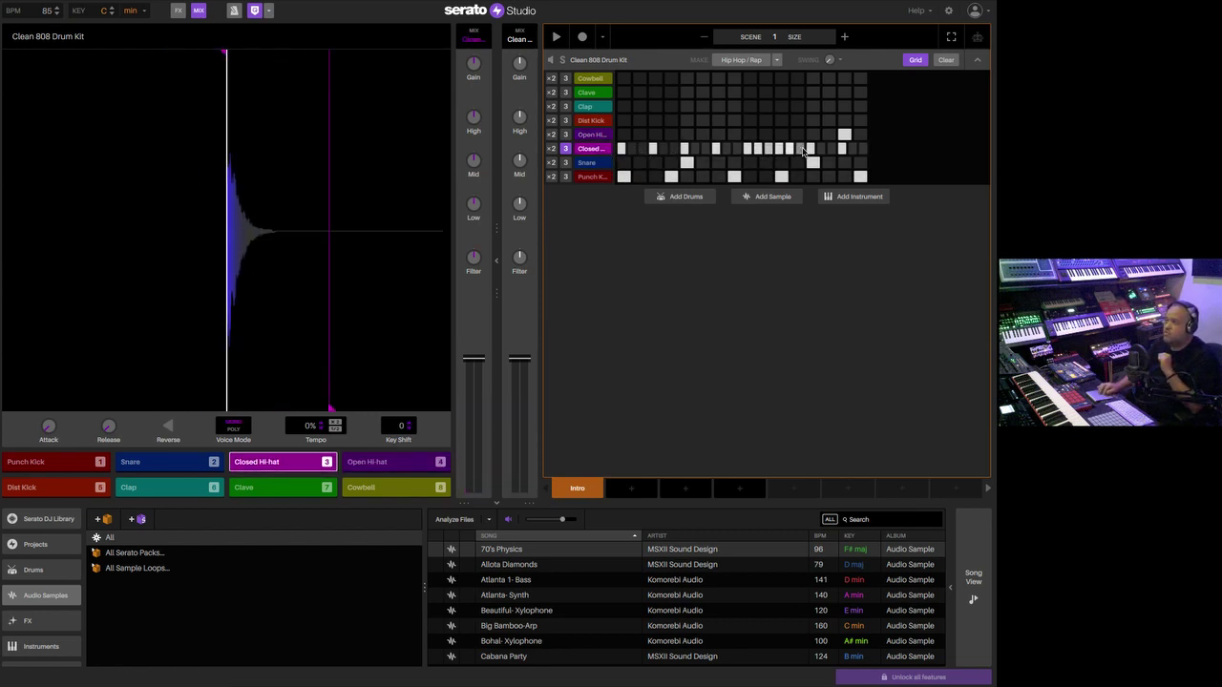
key(space)
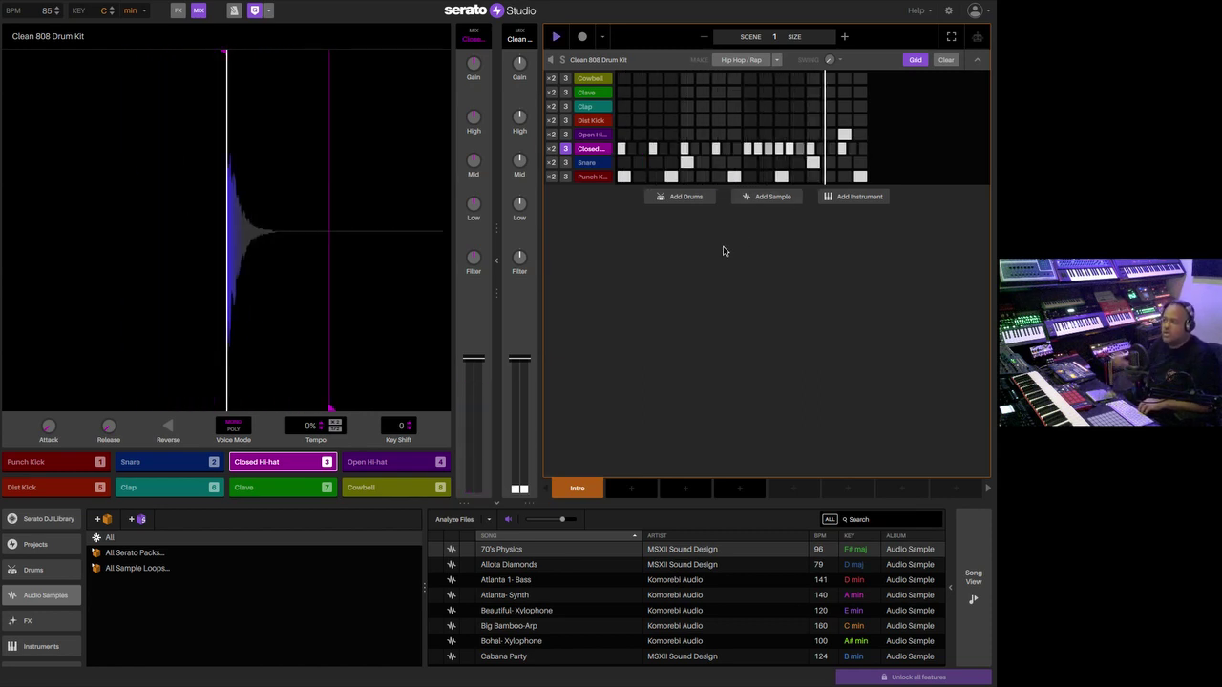
key(space)
- Set the swing of the Clean 808 Drum Kit to 19% while the scene plays, and stop playback
mouse_move(829, 65)
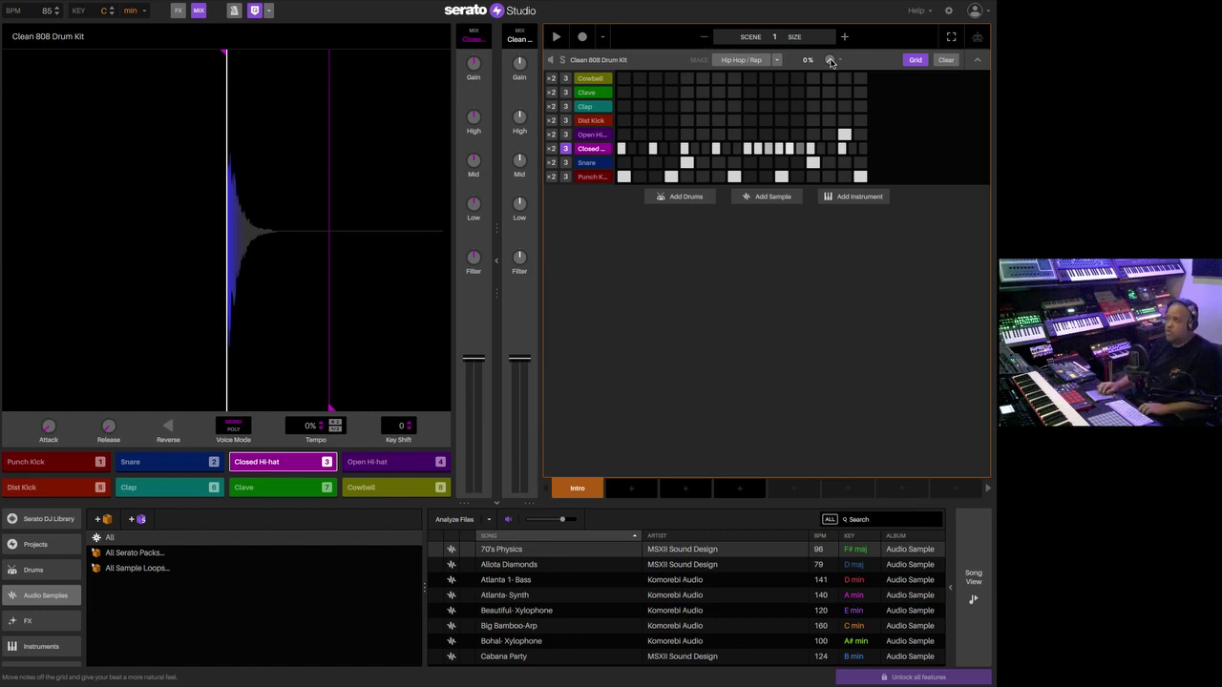
key(space)
drag(830, 61, 829, 56)
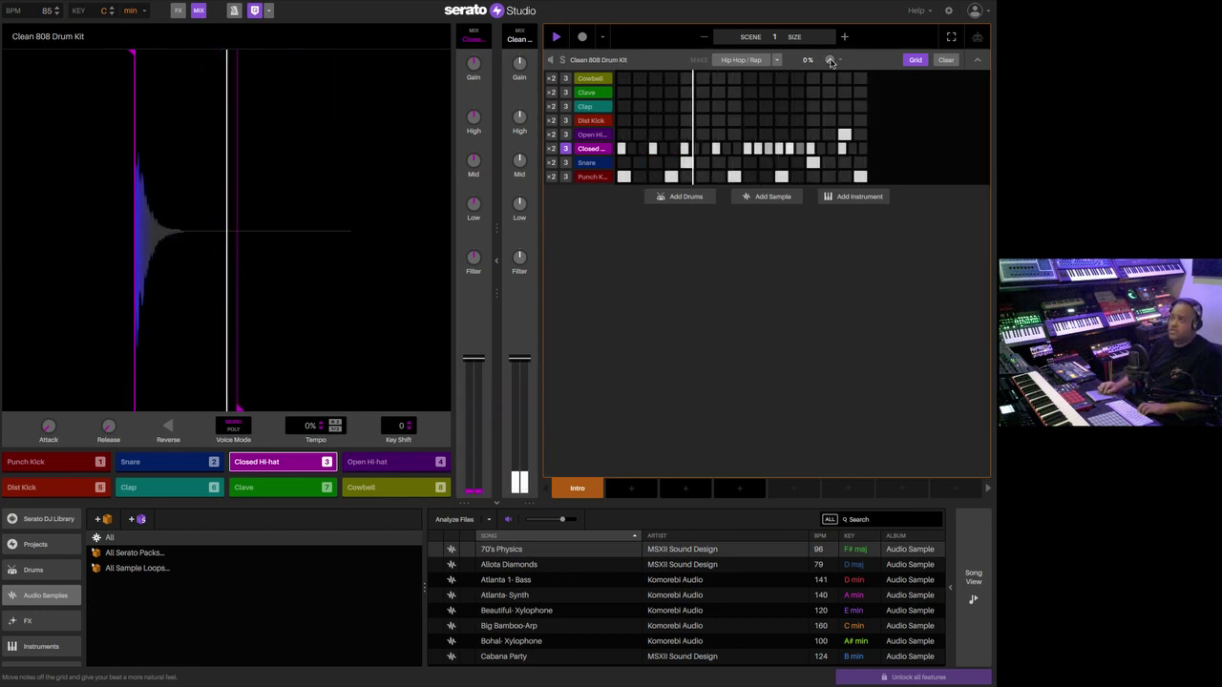
scroll(831, 61, up, 5)
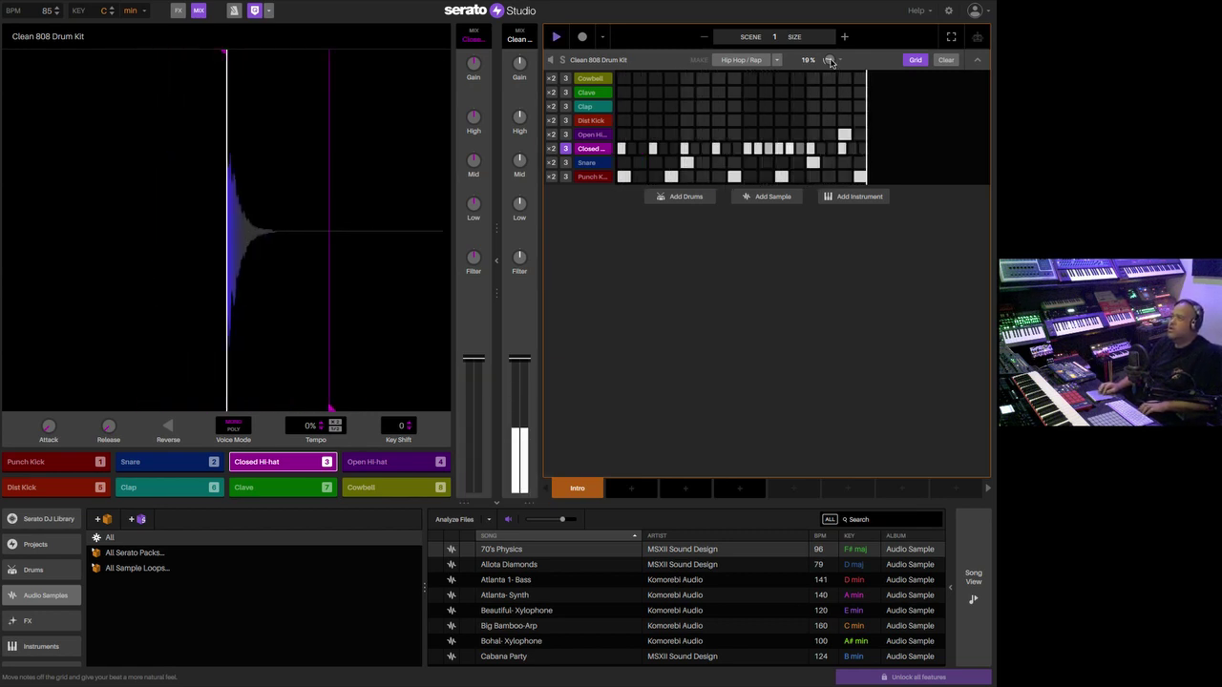
key(space)
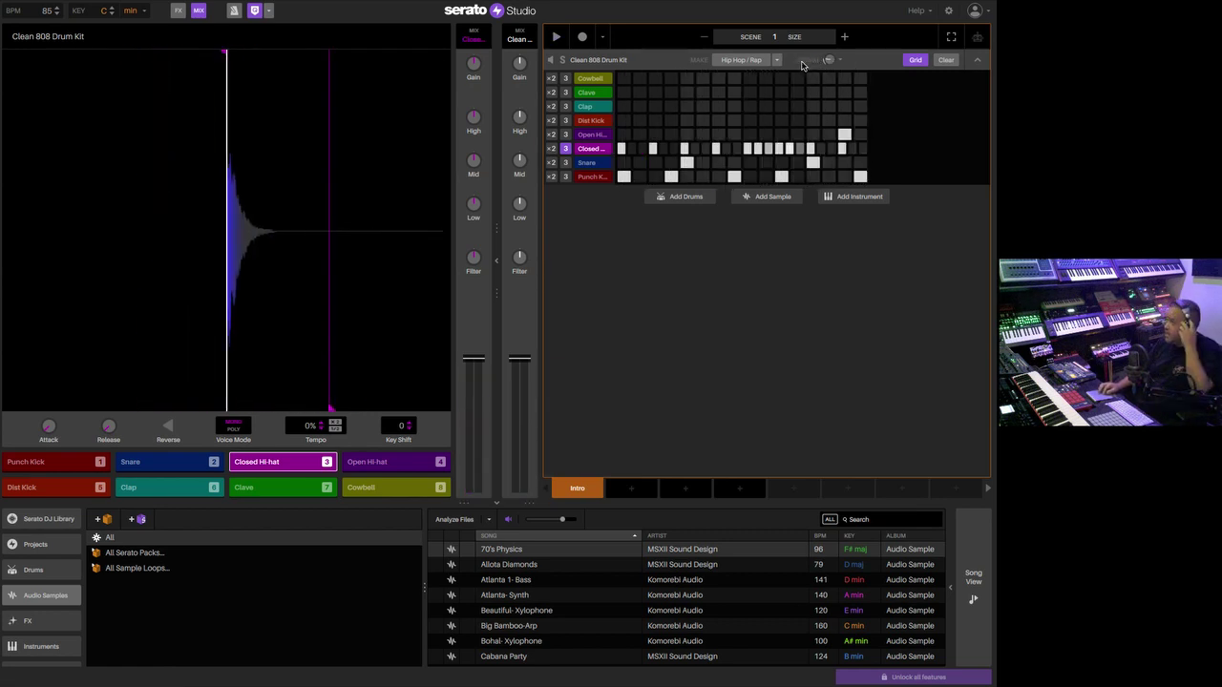
- Generate several example Hip Hop / Rap beats in the step sequencer while the scene plays
click(748, 60)
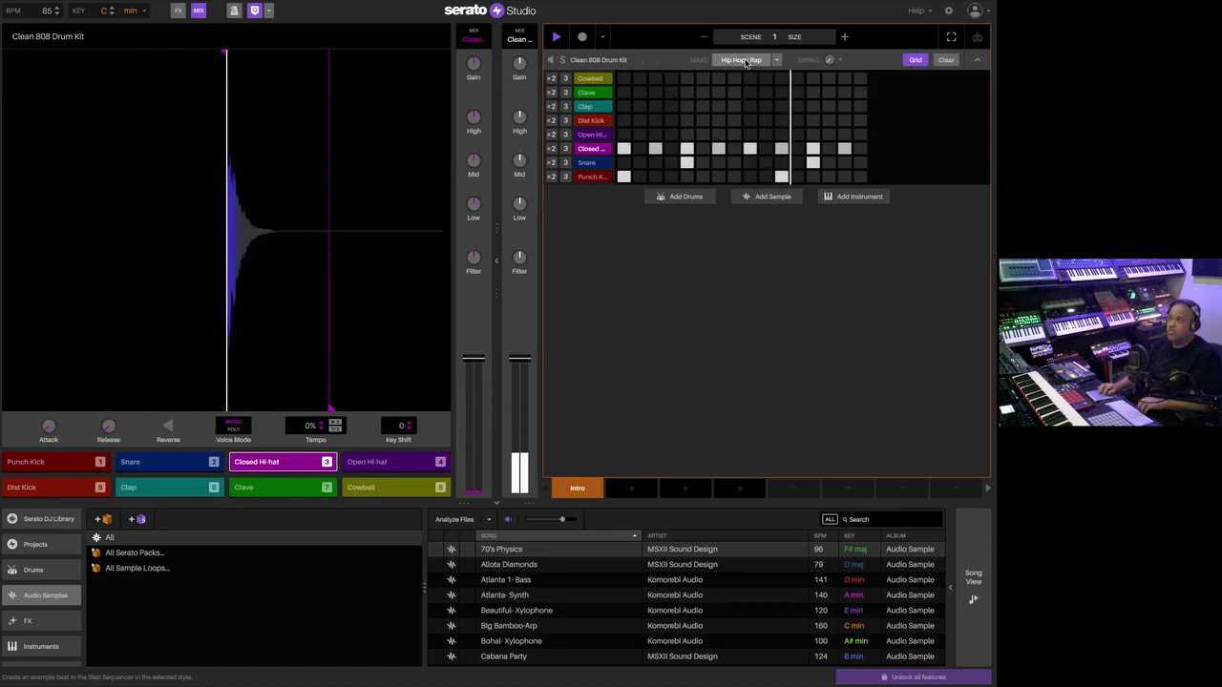
click(747, 61)
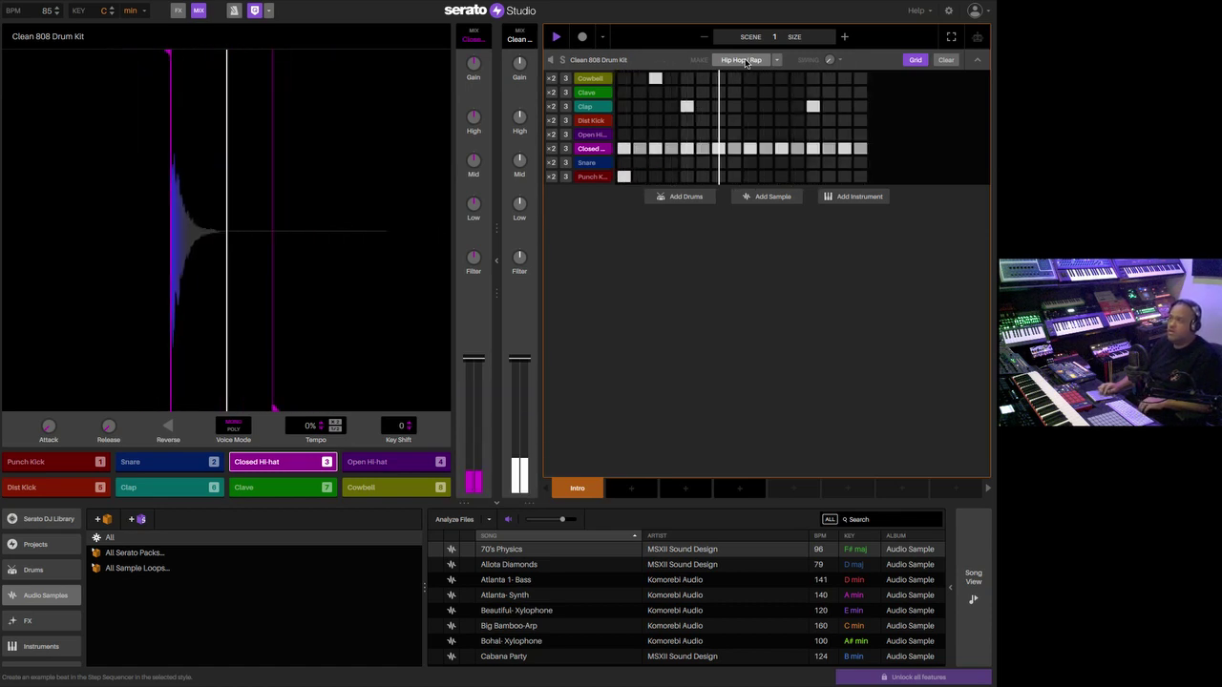
click(747, 60)
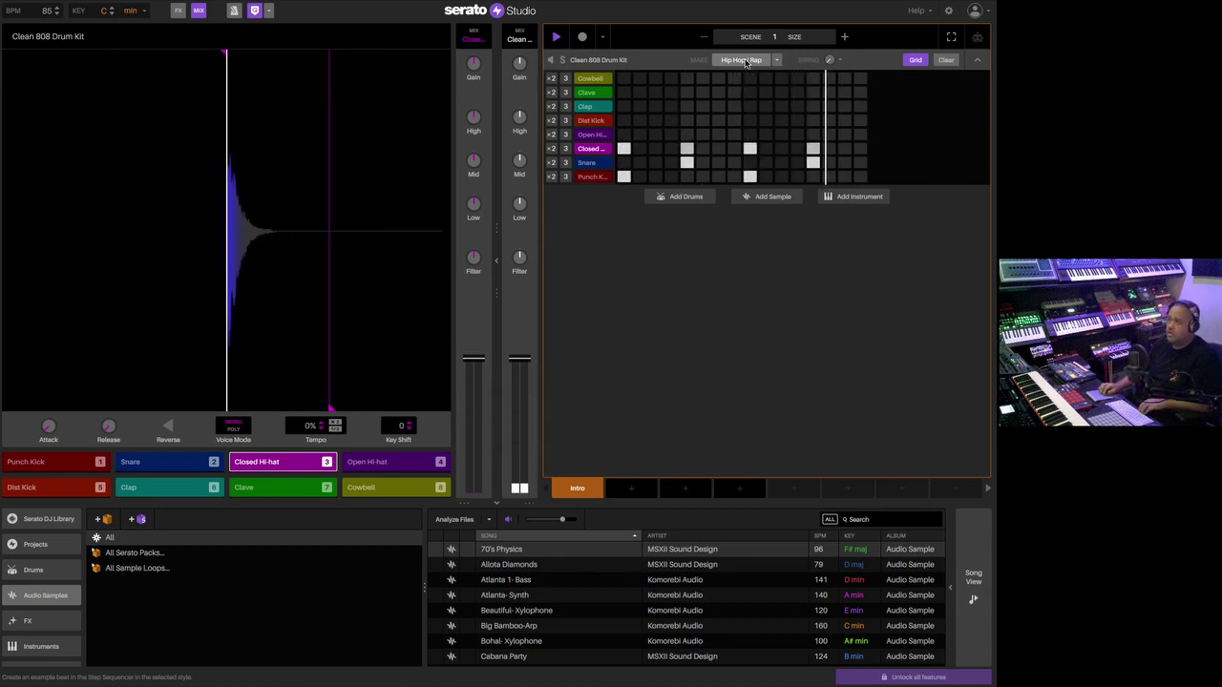
click(747, 60)
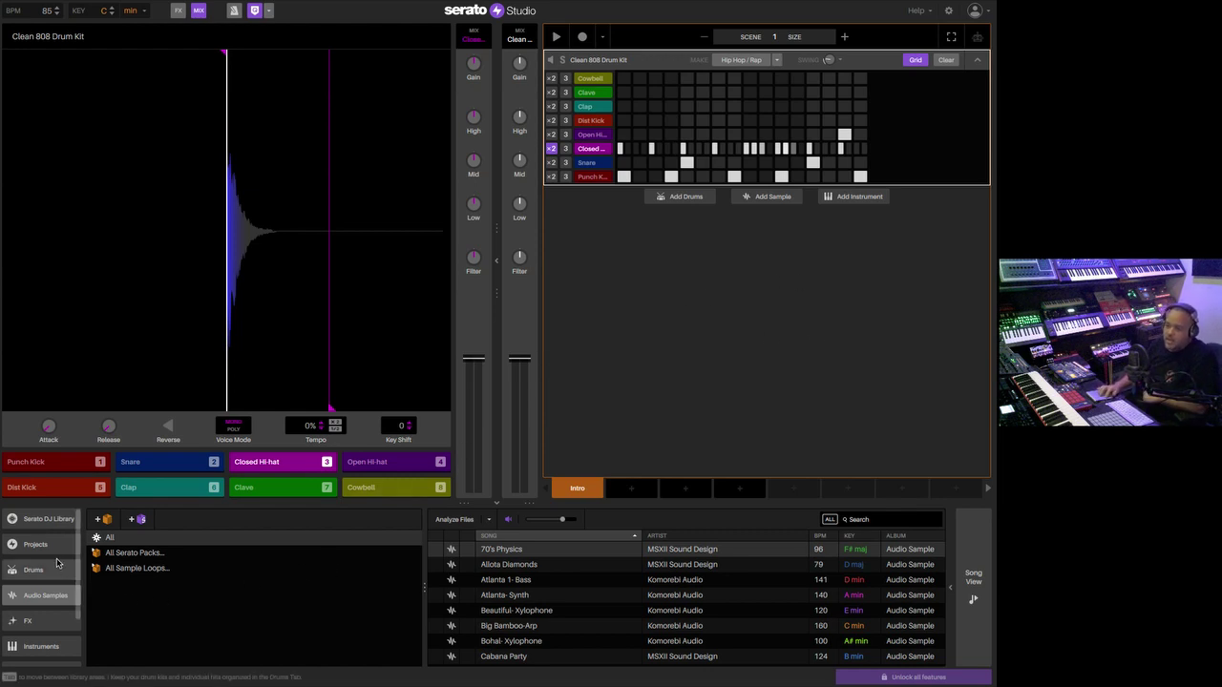
- Look through the Serato DJ Library and Projects sections, and return to the Audio Samples library
click(55, 524)
click(57, 544)
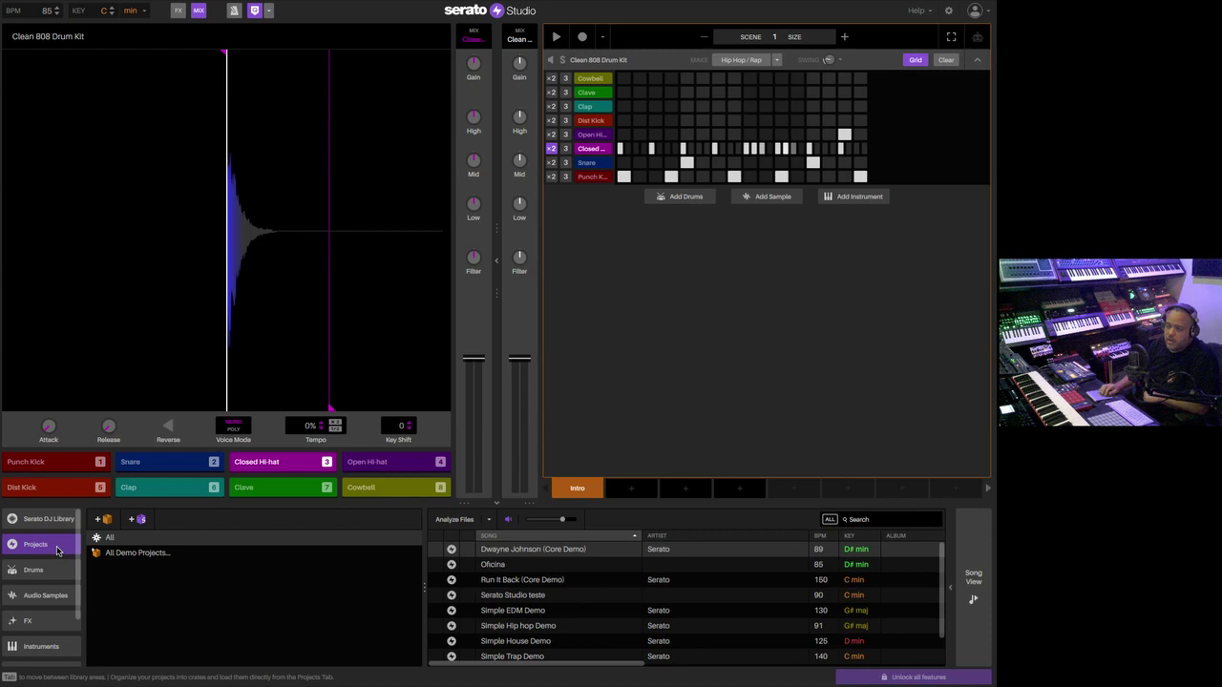
click(45, 595)
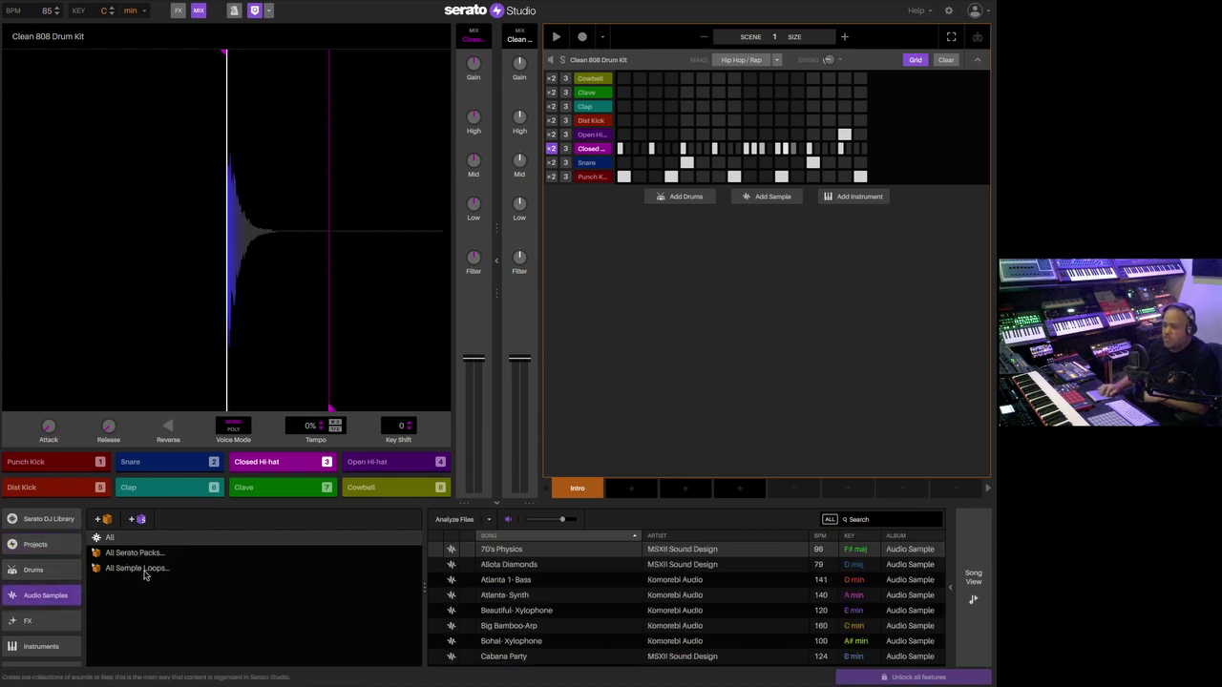
- Load the 85 BPM audio sample Italy Soul into the scene as a new sample deck and lower its channel volume
scroll(536, 599, down, 1)
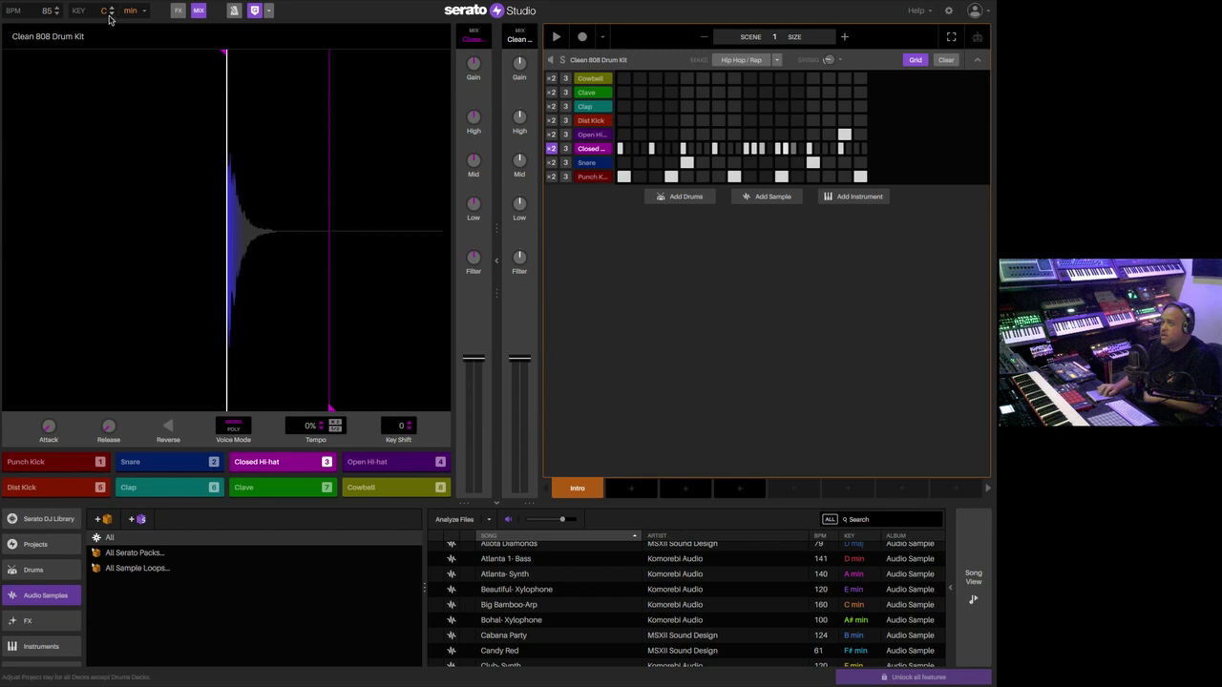
scroll(750, 577, down, 6)
scroll(751, 579, down, 5)
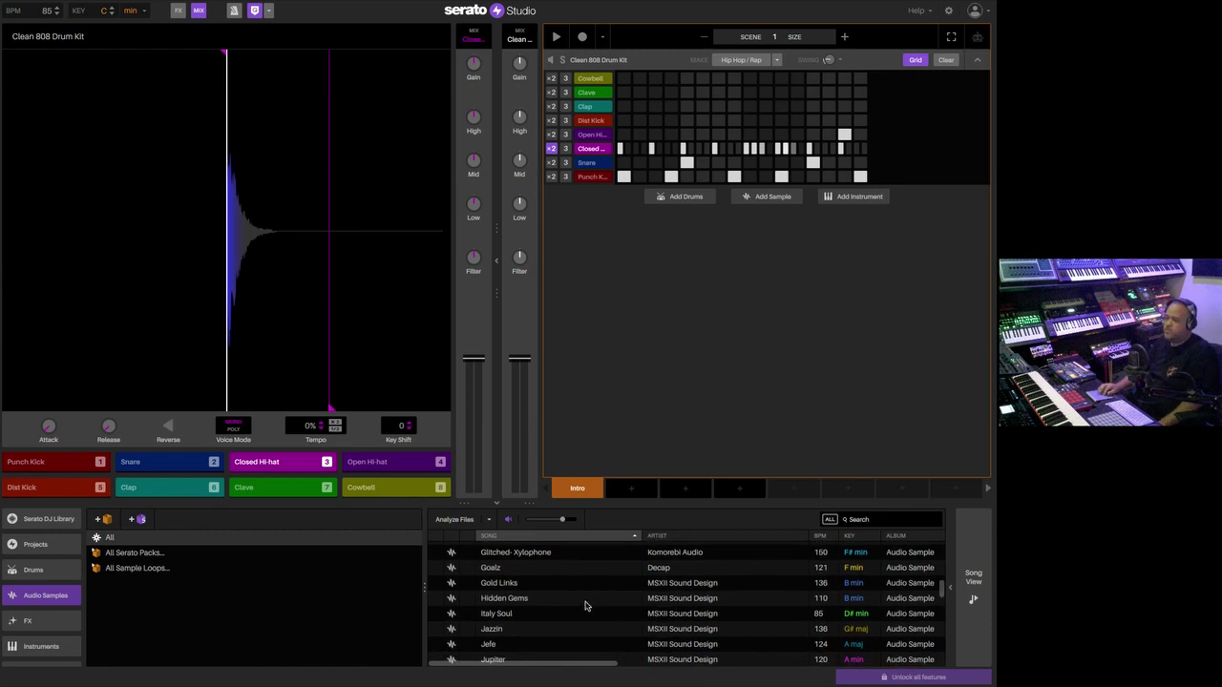
click(525, 617)
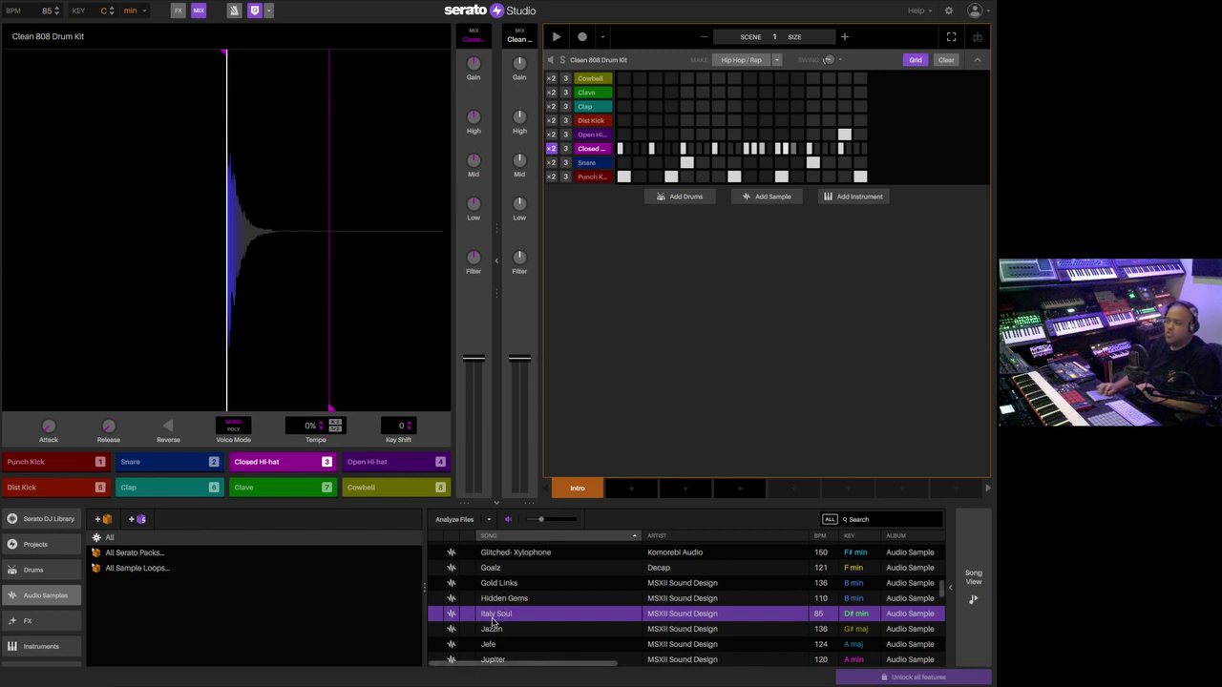
drag(496, 615, 638, 326)
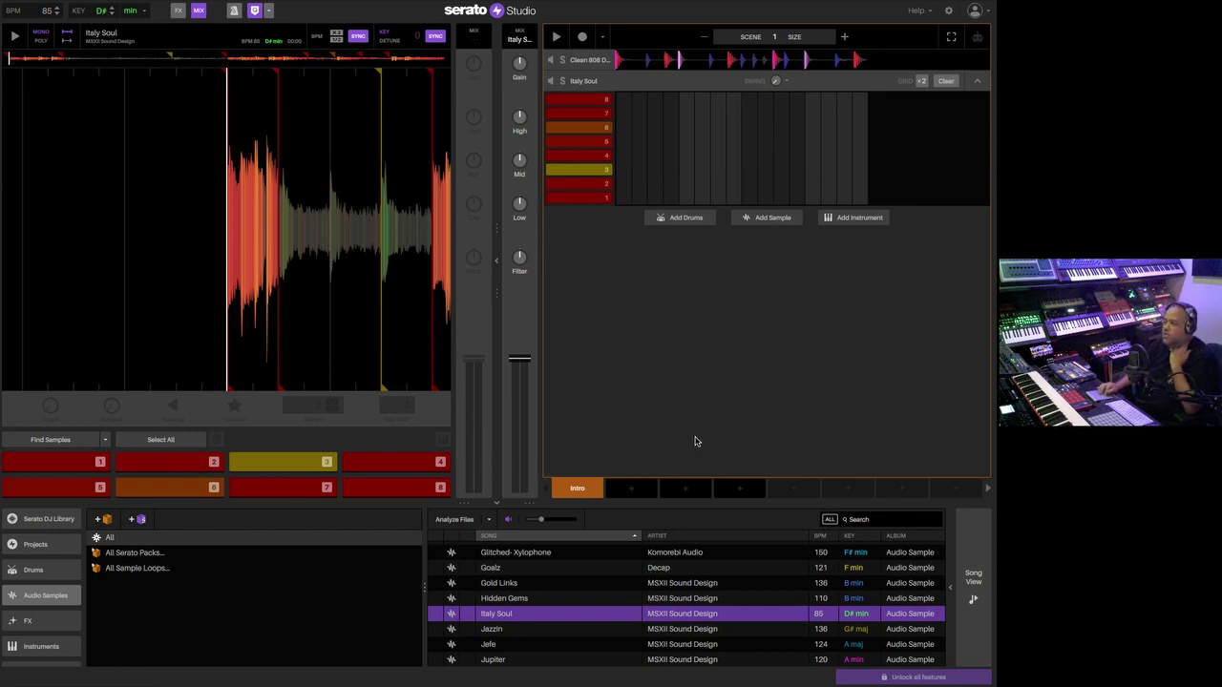
click(637, 283)
drag(531, 356, 530, 407)
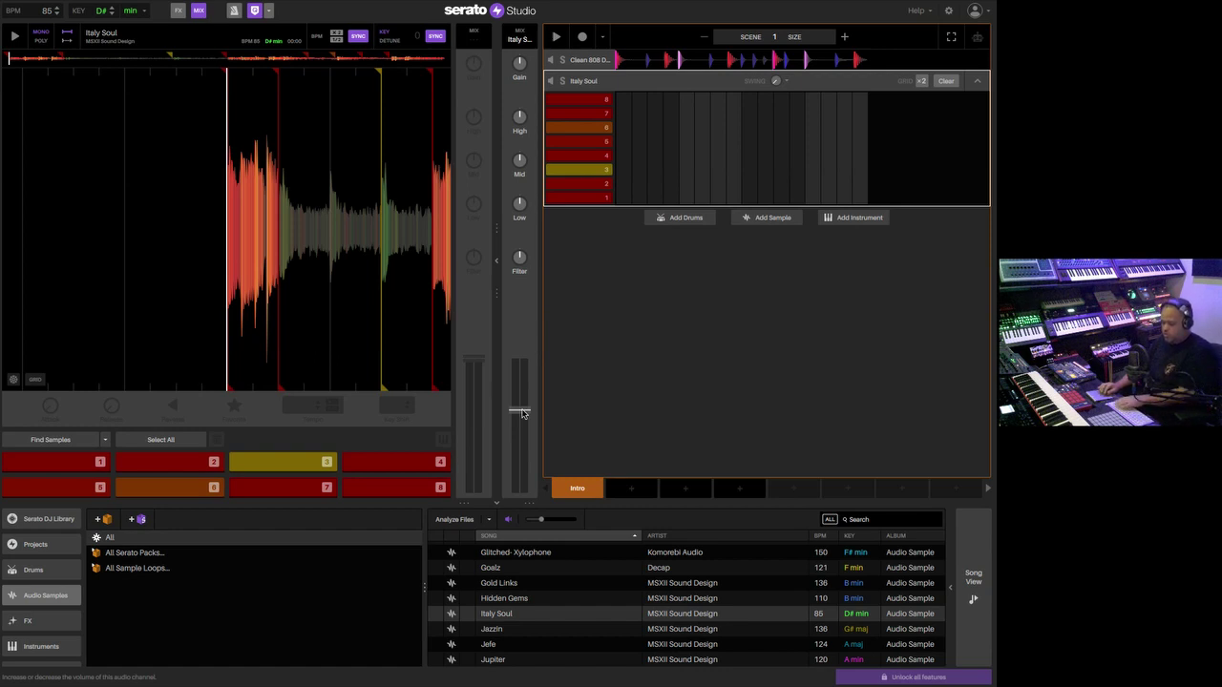
- Audition the Italy Soul sample's cue pads, triggering pads 5, 1, 2, 4 and 6
key(5)
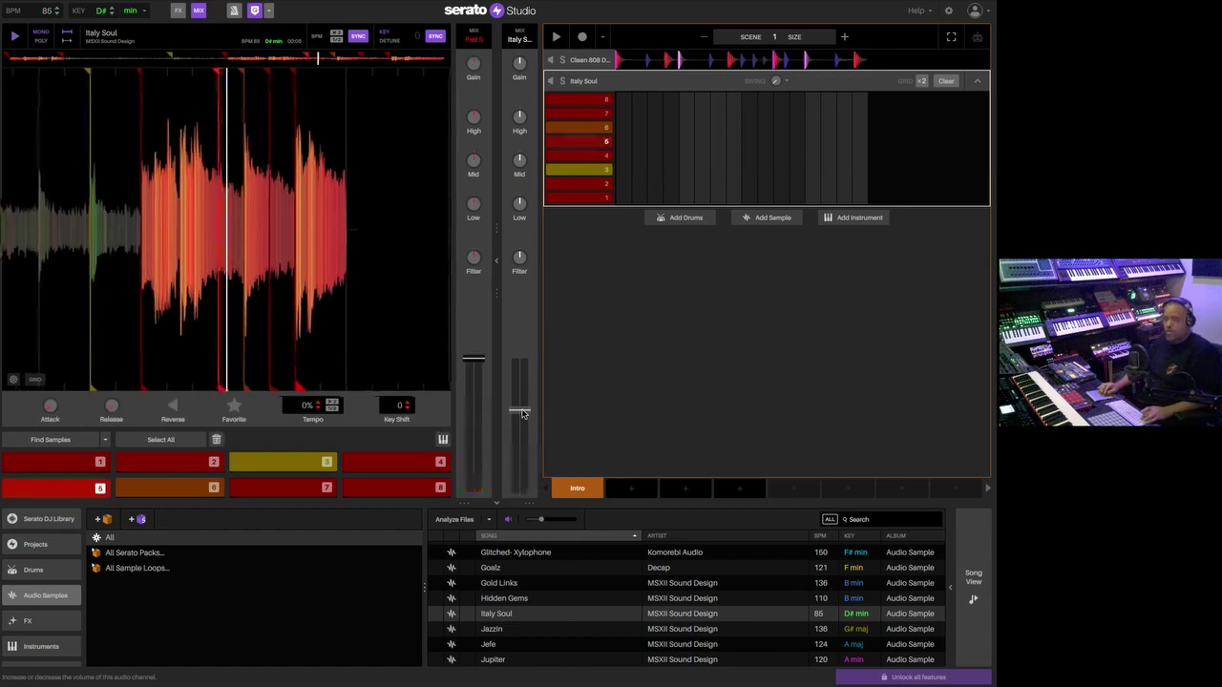
key(1)
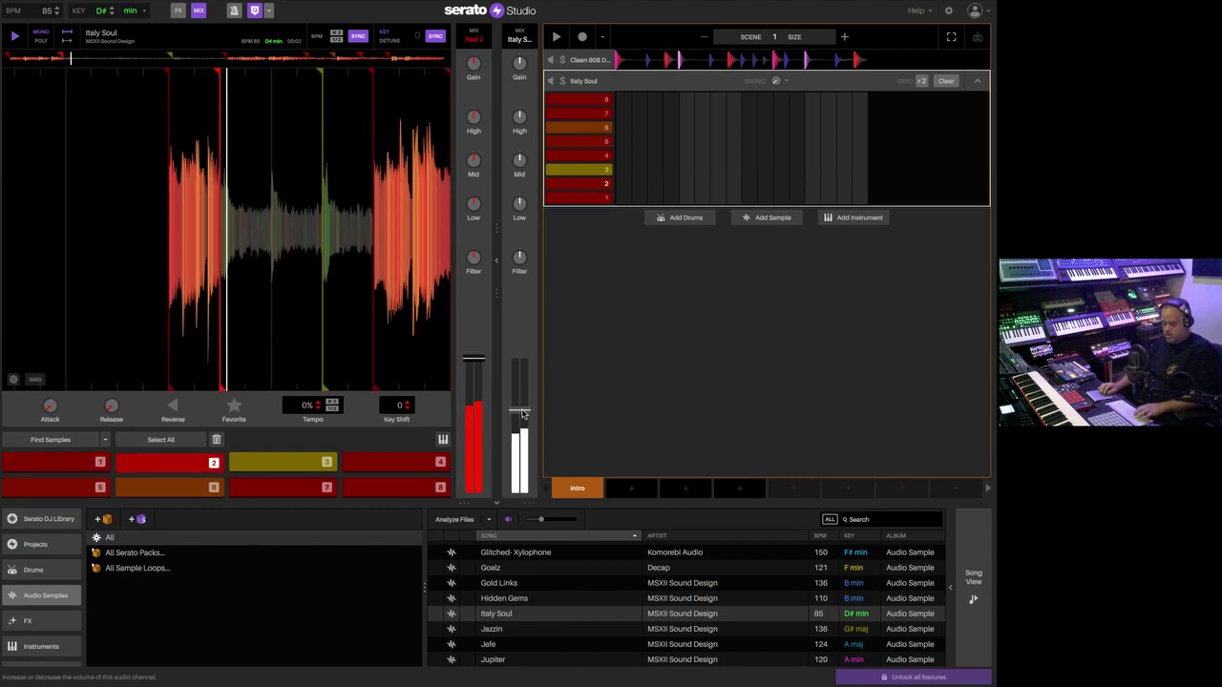
key(4)
key(6)
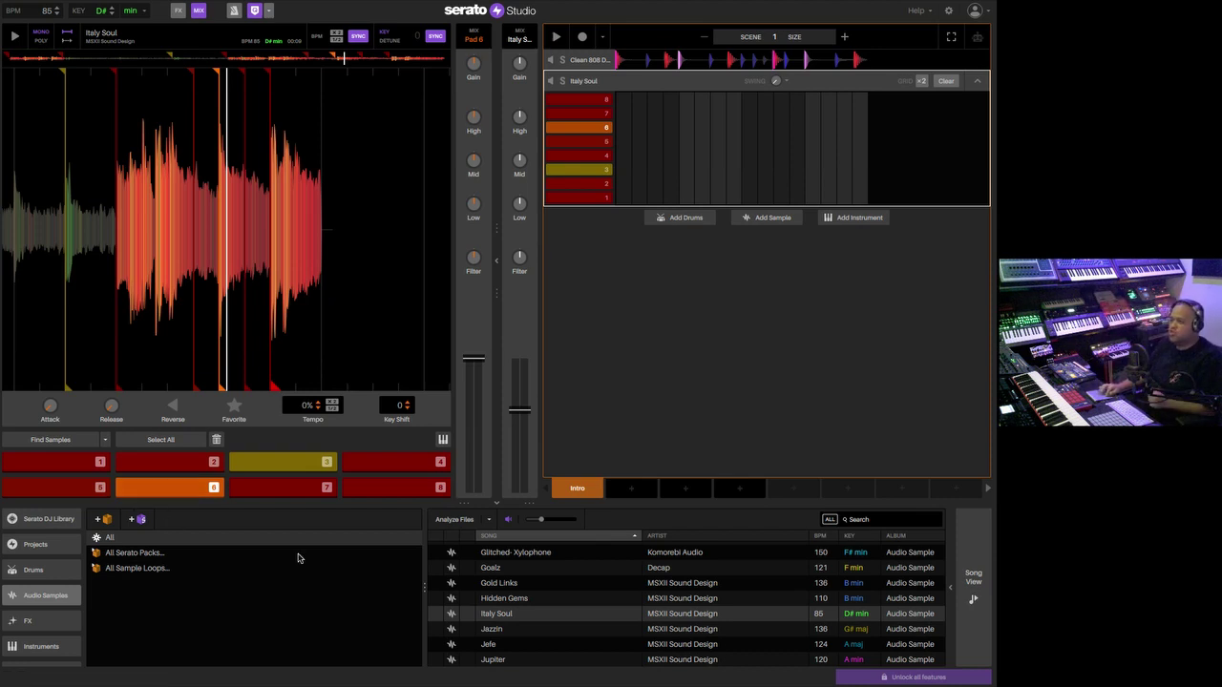
- Select pad 1 of Italy Soul and play and pause the sample from that cue
click(56, 462)
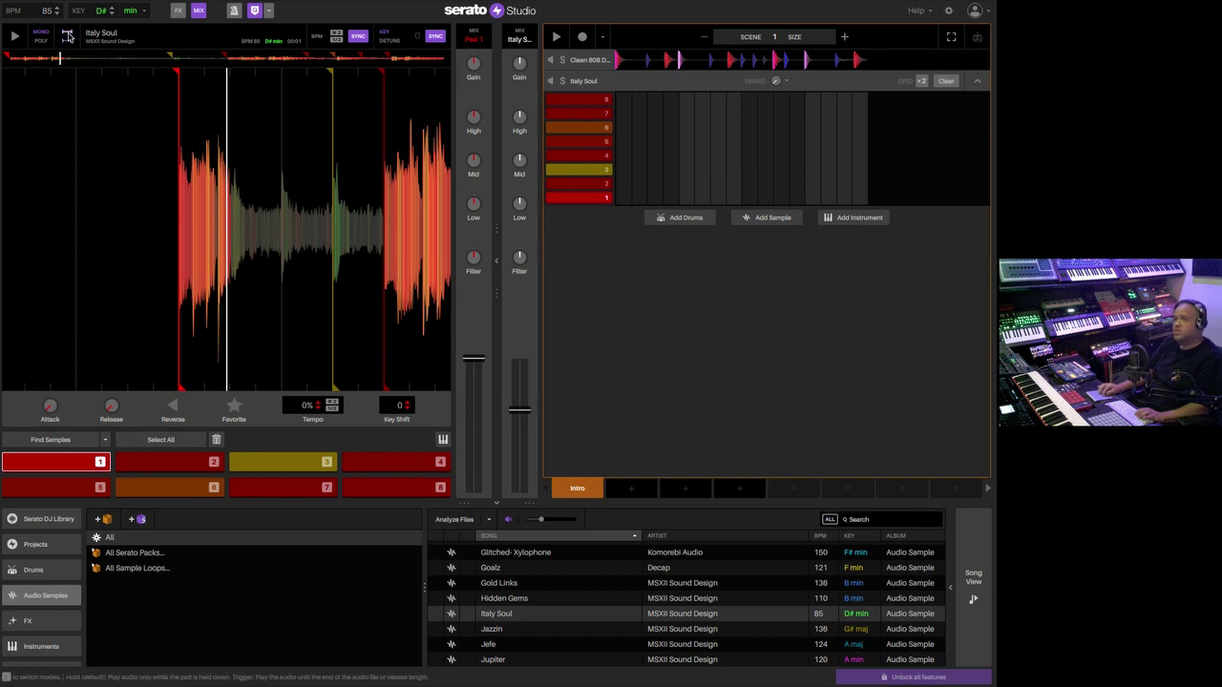
key(space)
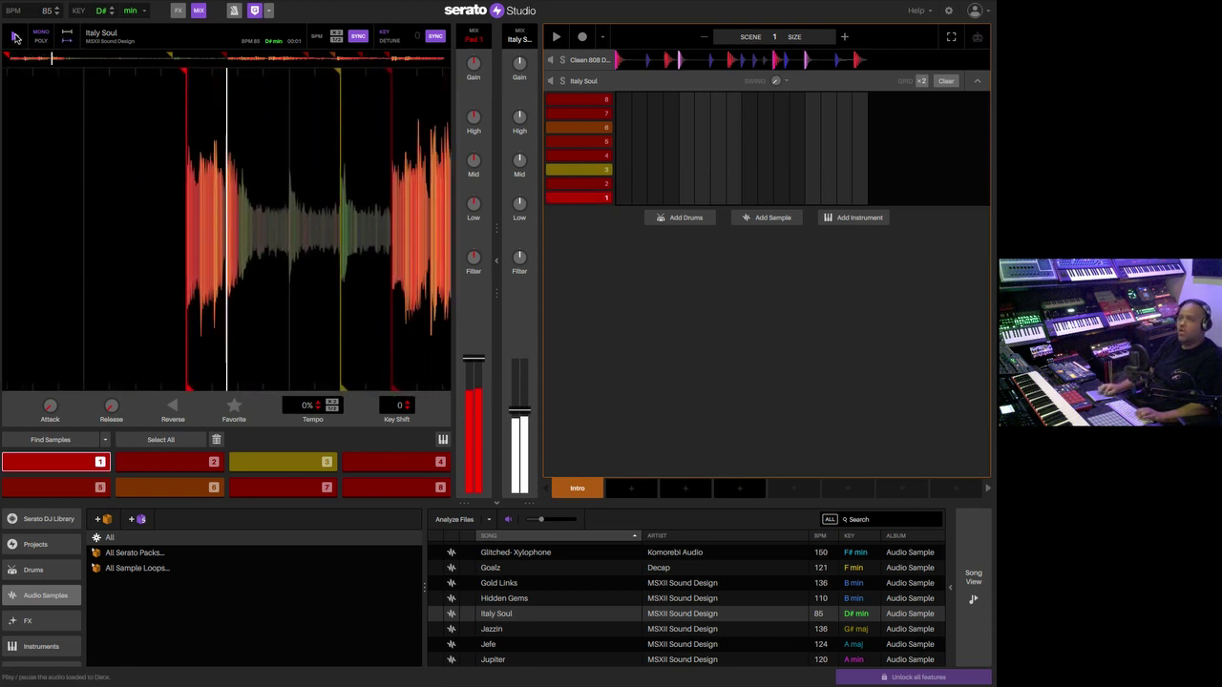
key(space)
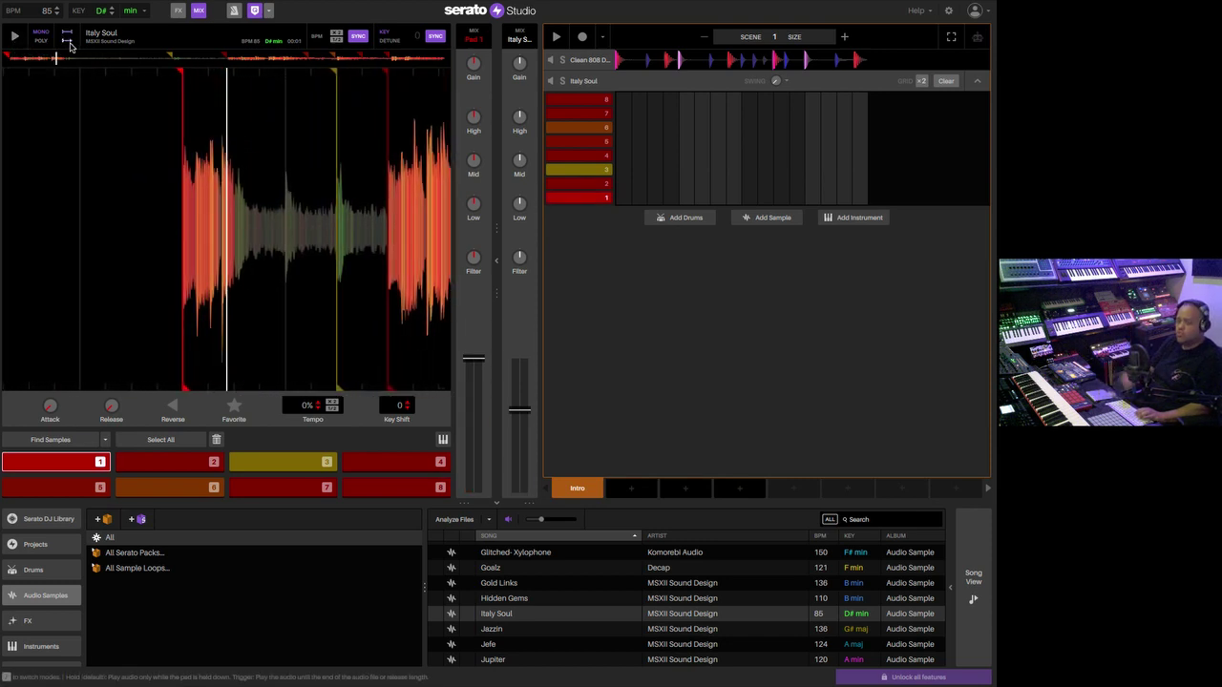
key(space)
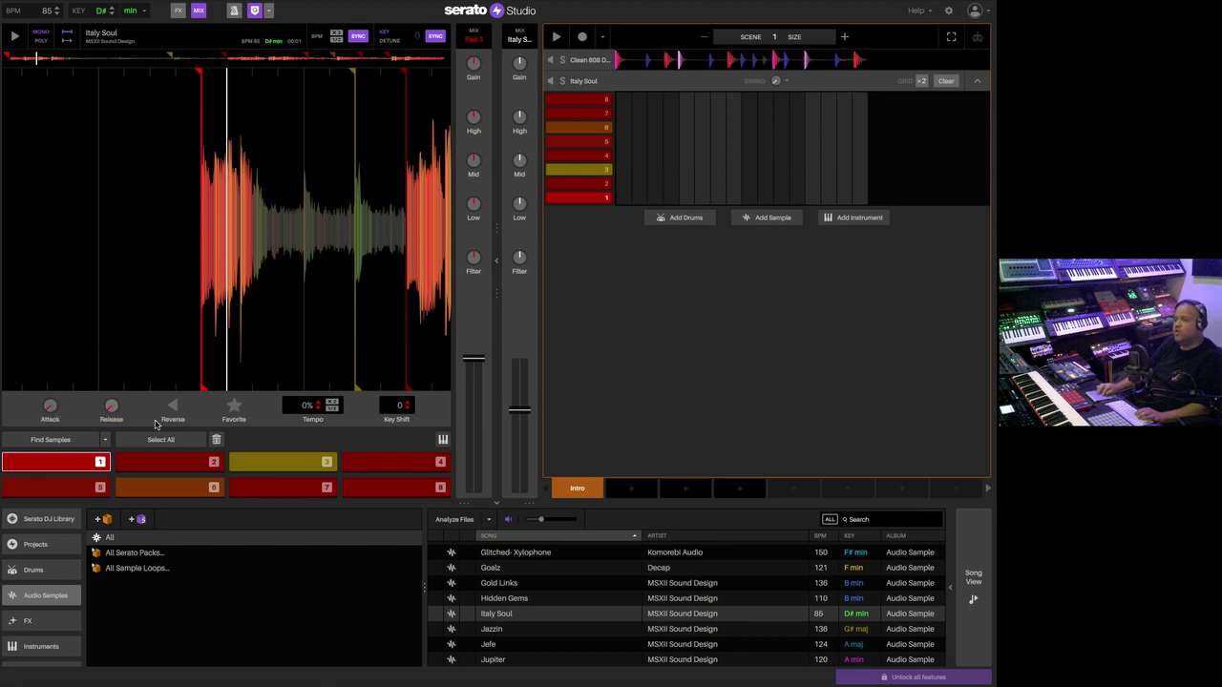
- Try a 452 ms attack on pad 1 and set its release fade-out to about 1.08 s
mouse_move(50, 409)
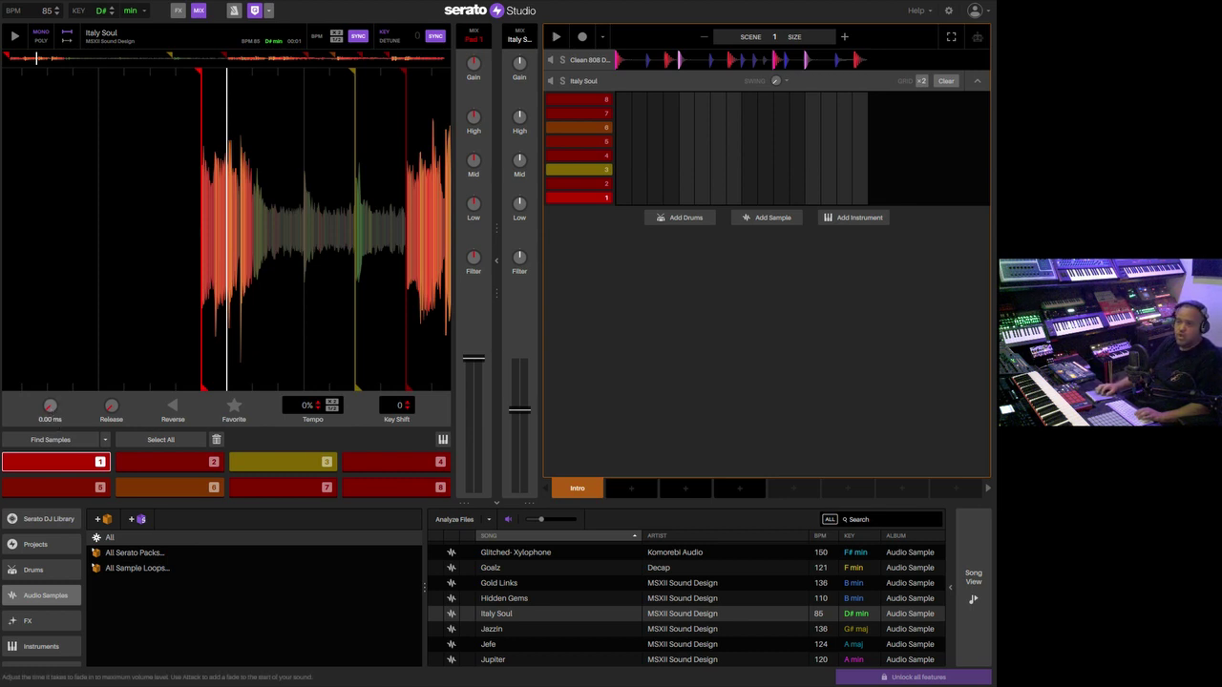
mouse_move(51, 406)
mouse_down()
mouse_move(51, 368)
mouse_move(50, 387)
mouse_up()
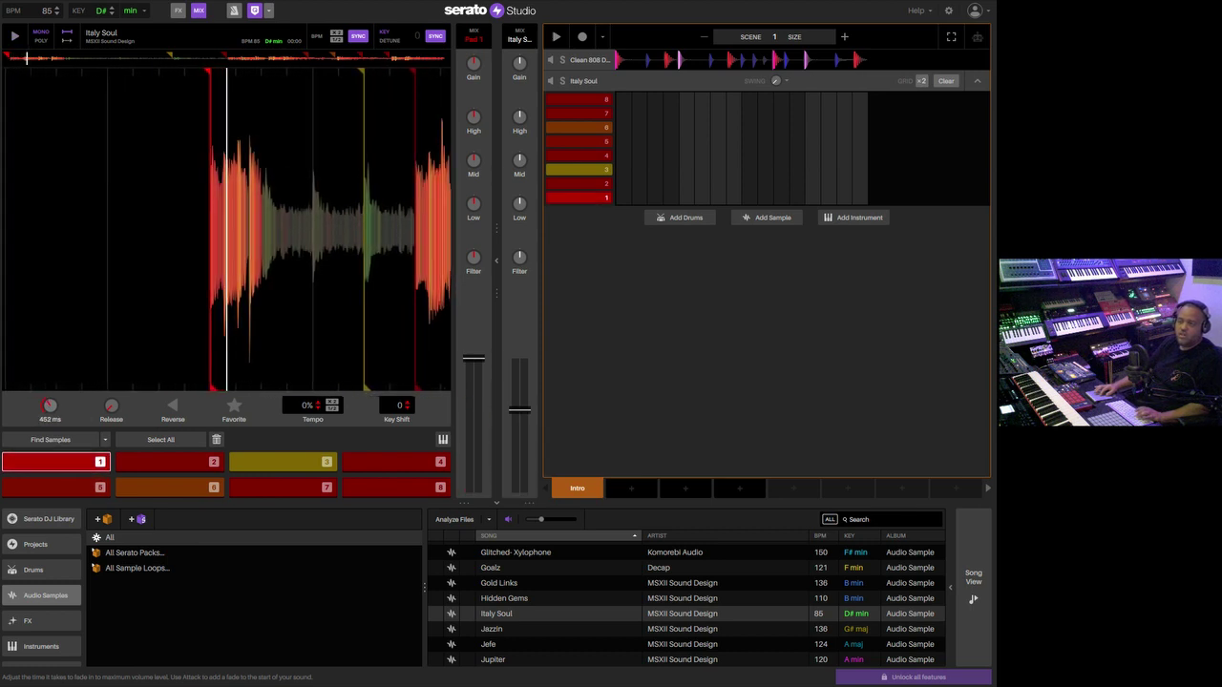
mouse_move(111, 411)
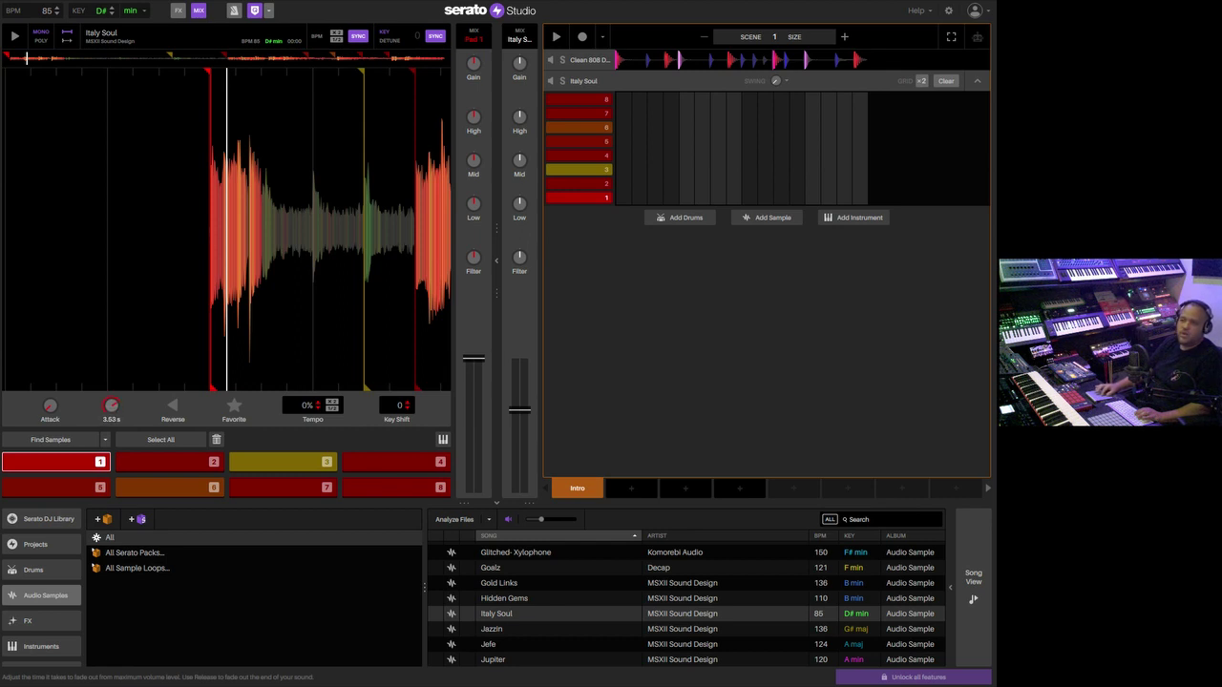
mouse_move(51, 409)
drag(110, 407, 111, 410)
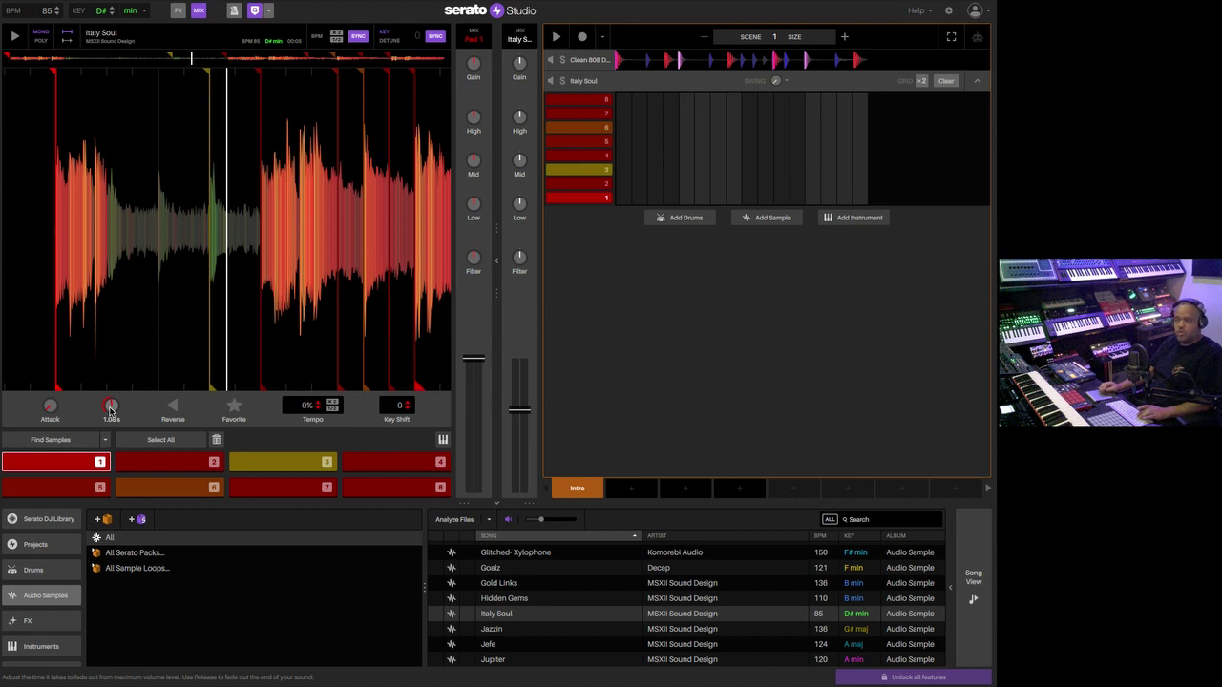
drag(111, 411, 111, 414)
- Play pads 1 and 2 alternately to compare how they fade out with pad 1's release setting
key(2)
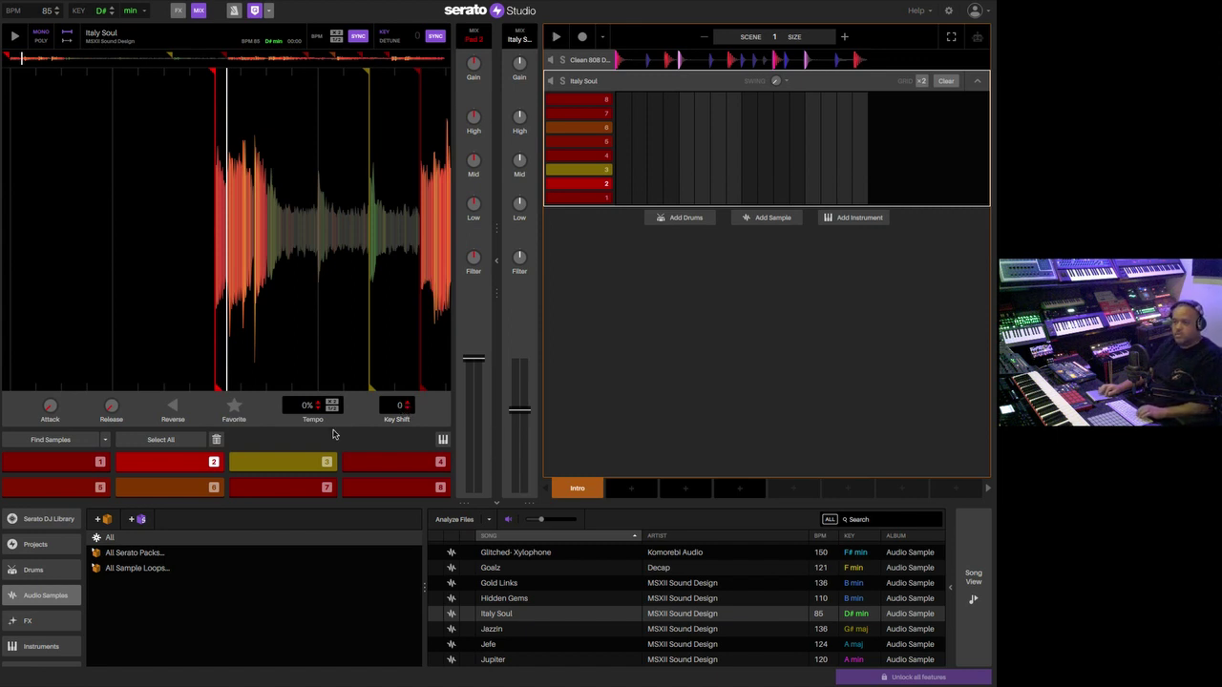
key(1)
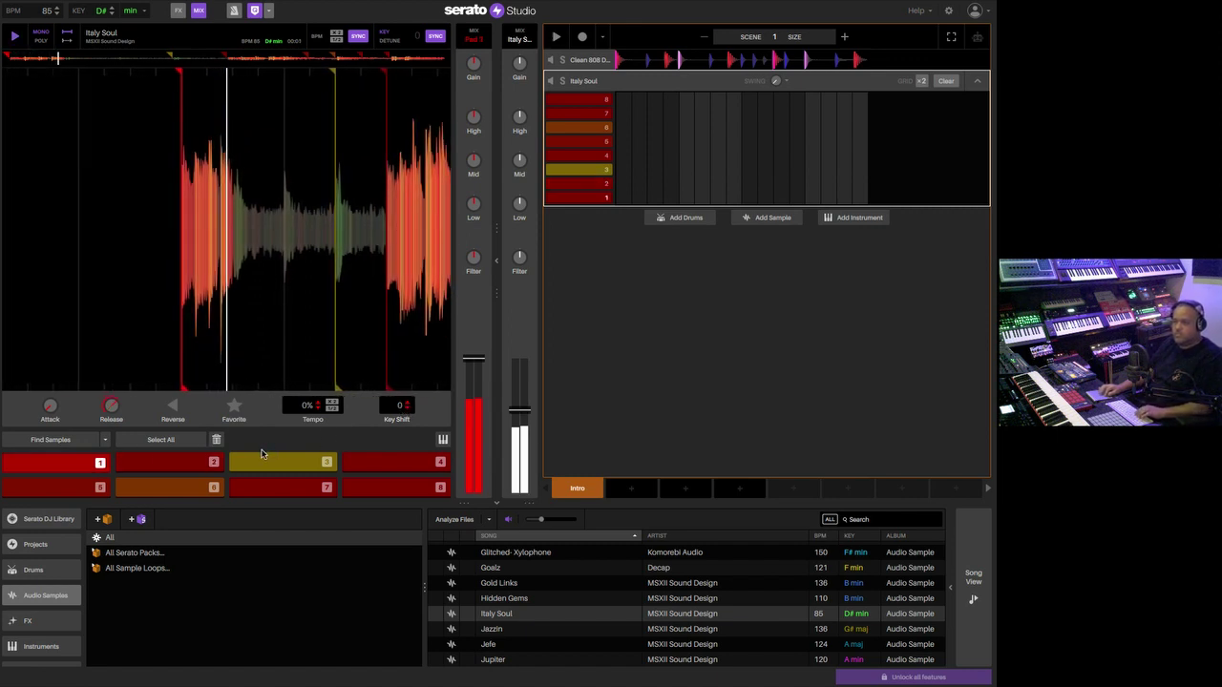
click(184, 466)
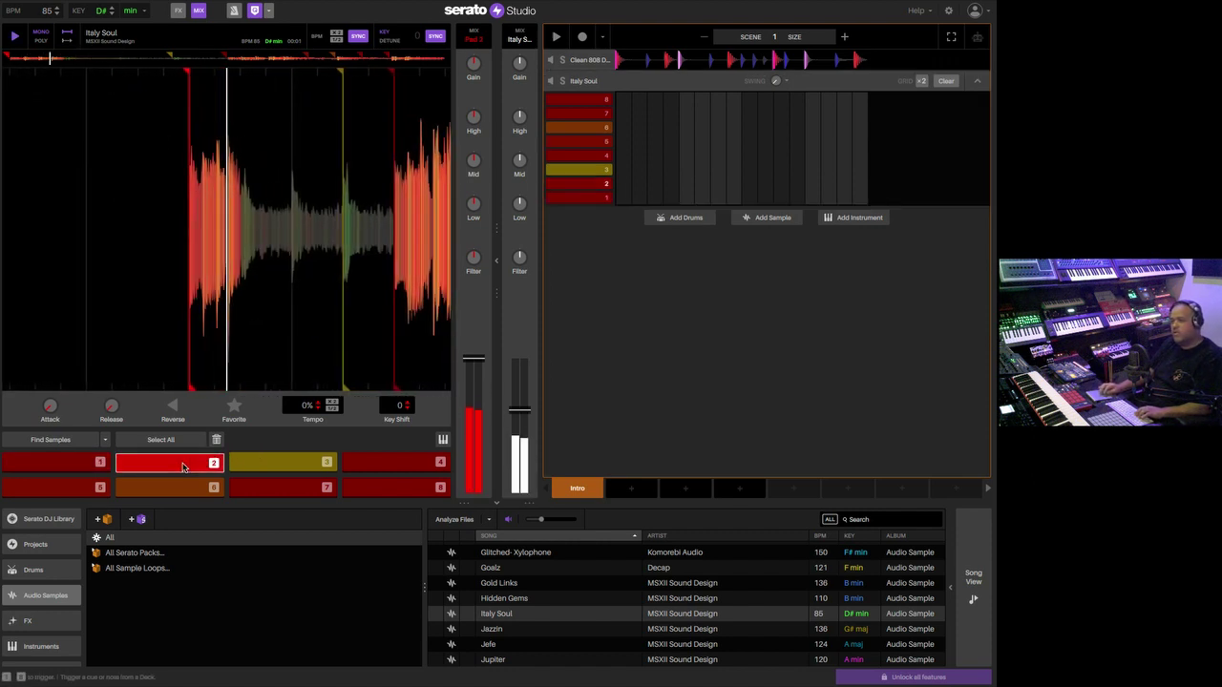
click(79, 466)
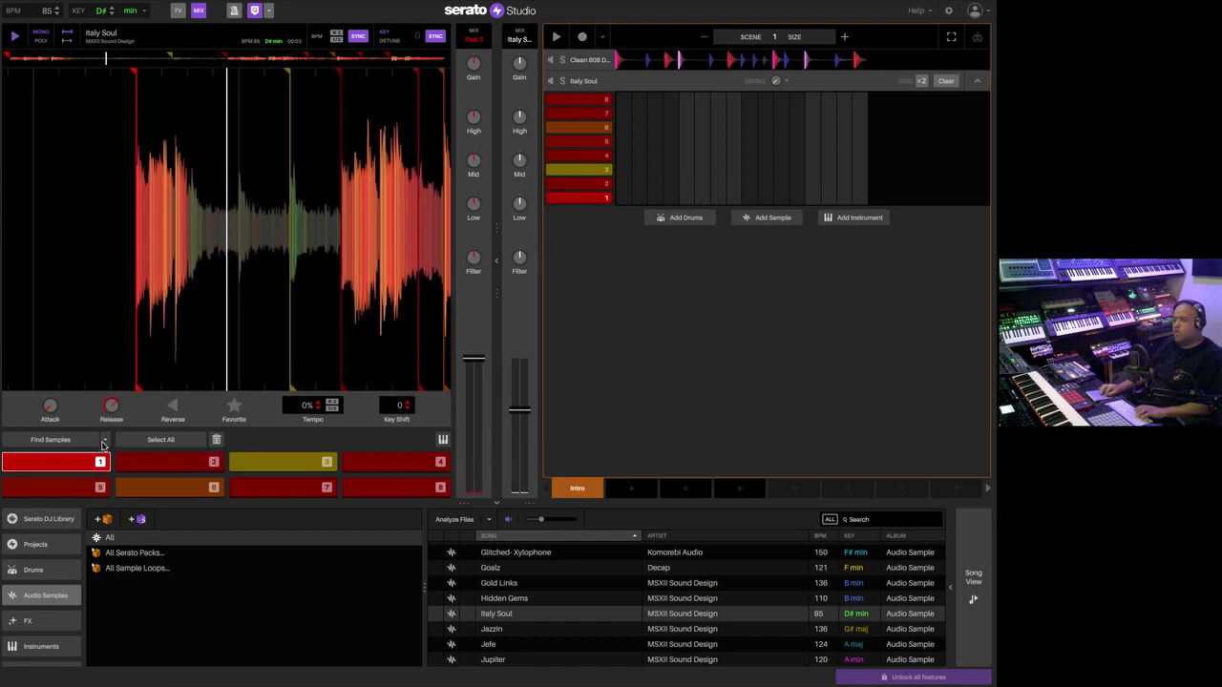
click(91, 459)
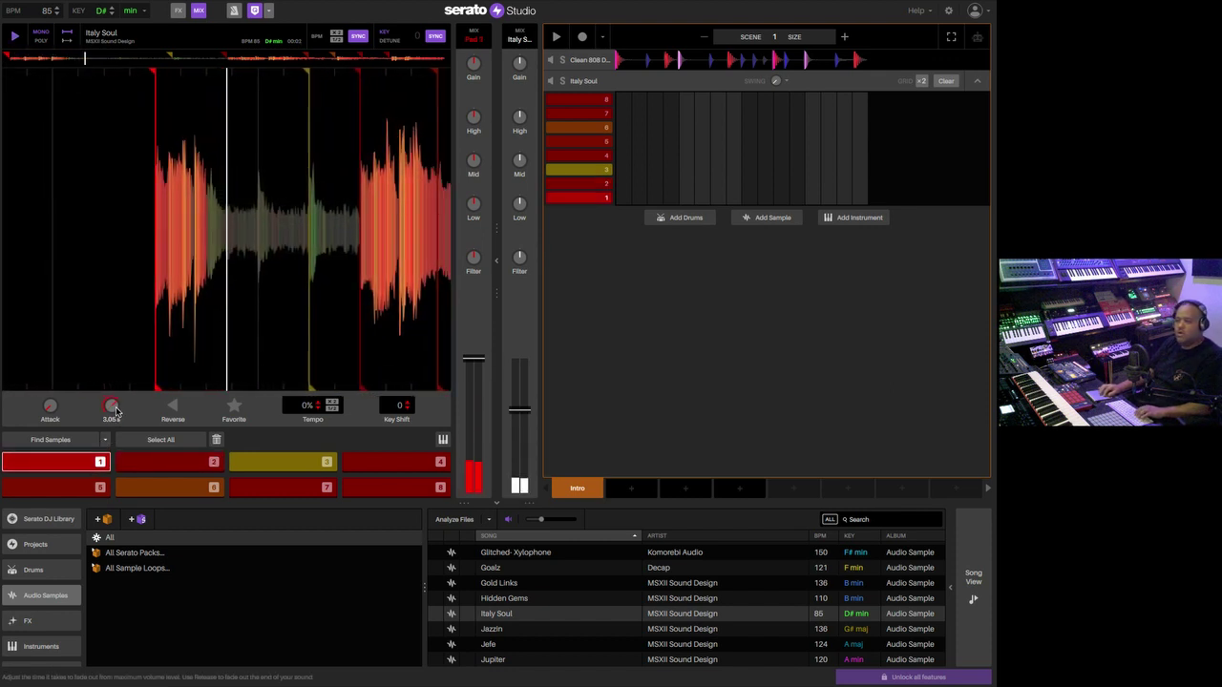
- Set the key shift of pad 2 to +1 and play it against pad 1
click(180, 465)
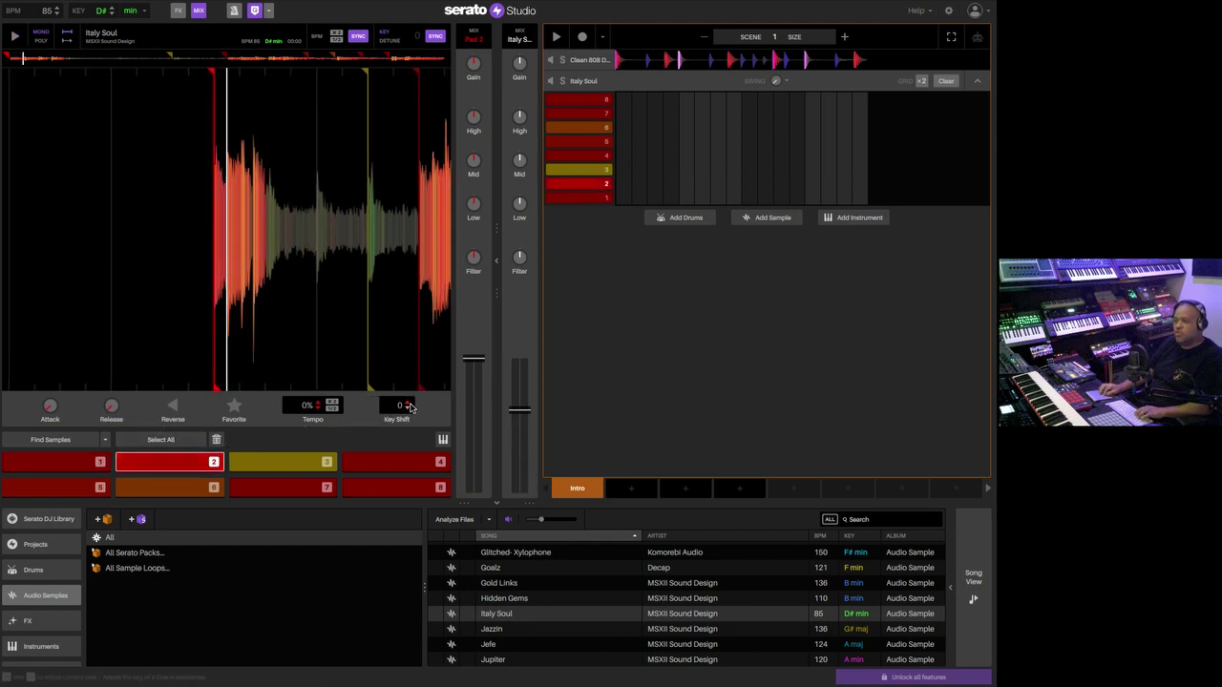
key(1)
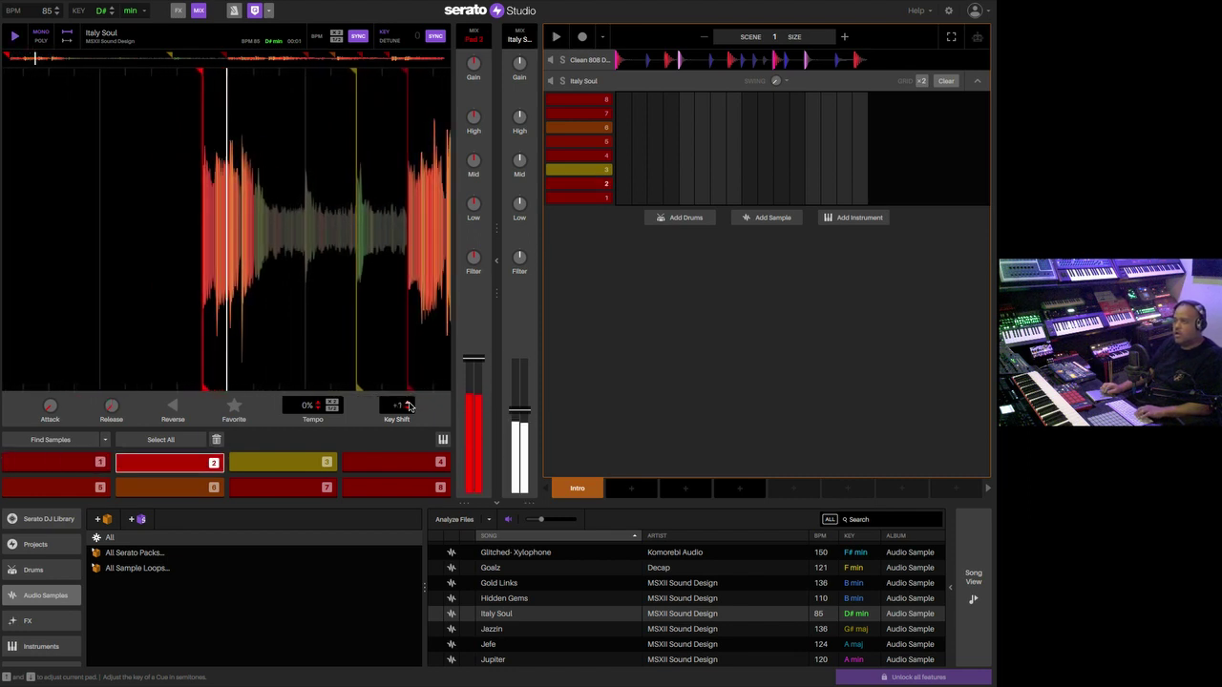
key(1)
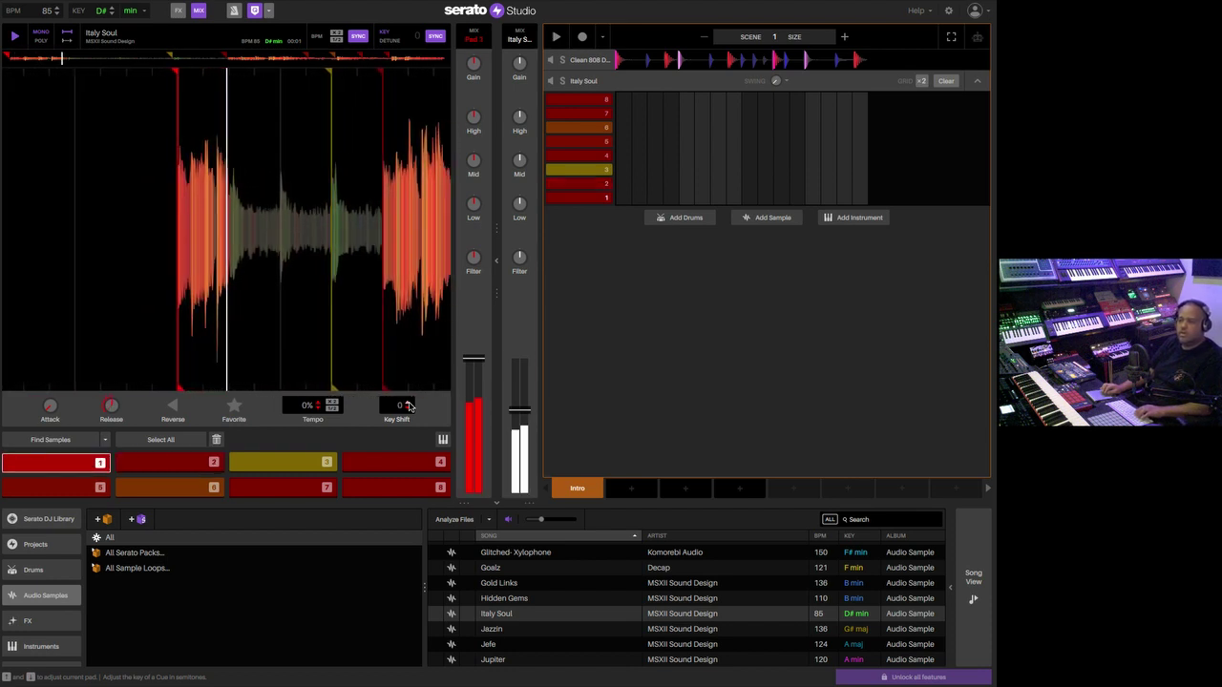
key(2)
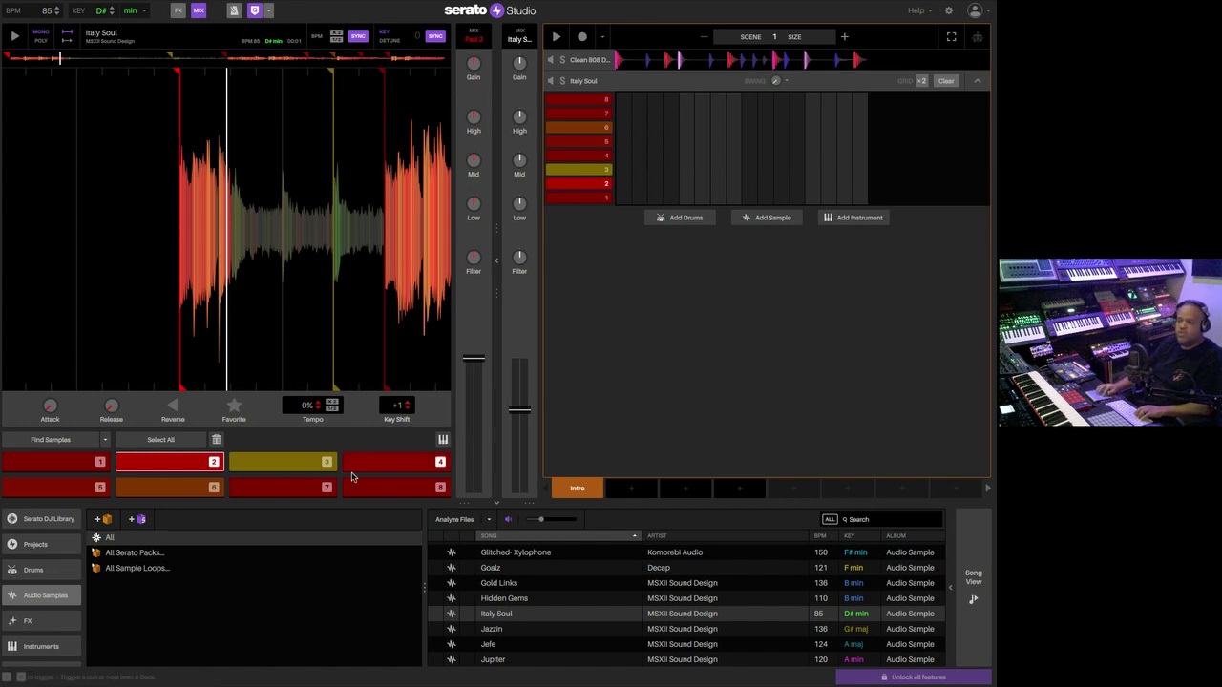
- Browse the computer's files through Mac HD and the Desktop folder, and select Oficina.mp3
scroll(43, 590, down, 3)
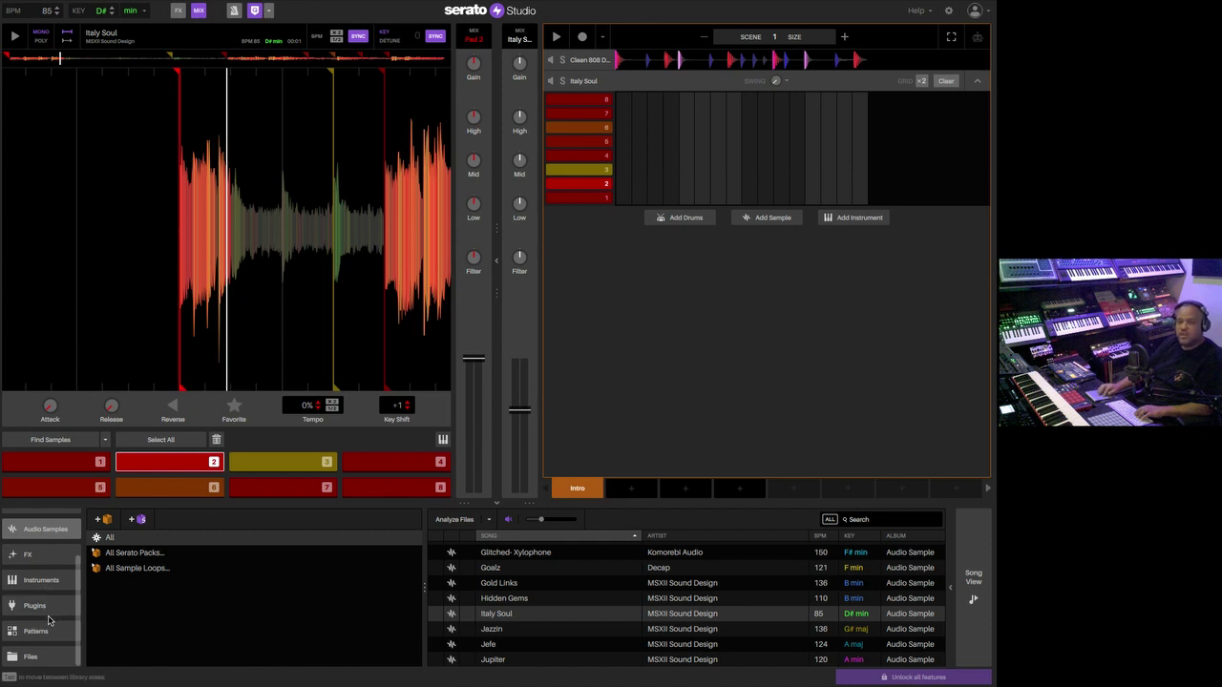
click(31, 658)
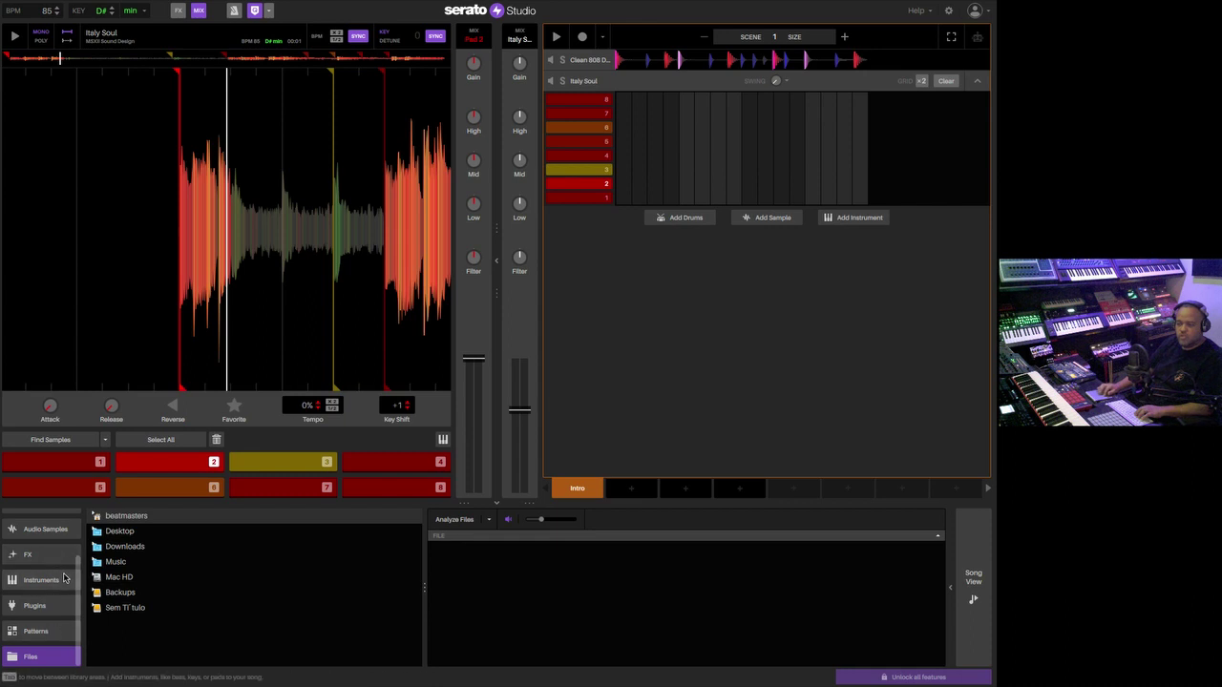
scroll(58, 577, up, 3)
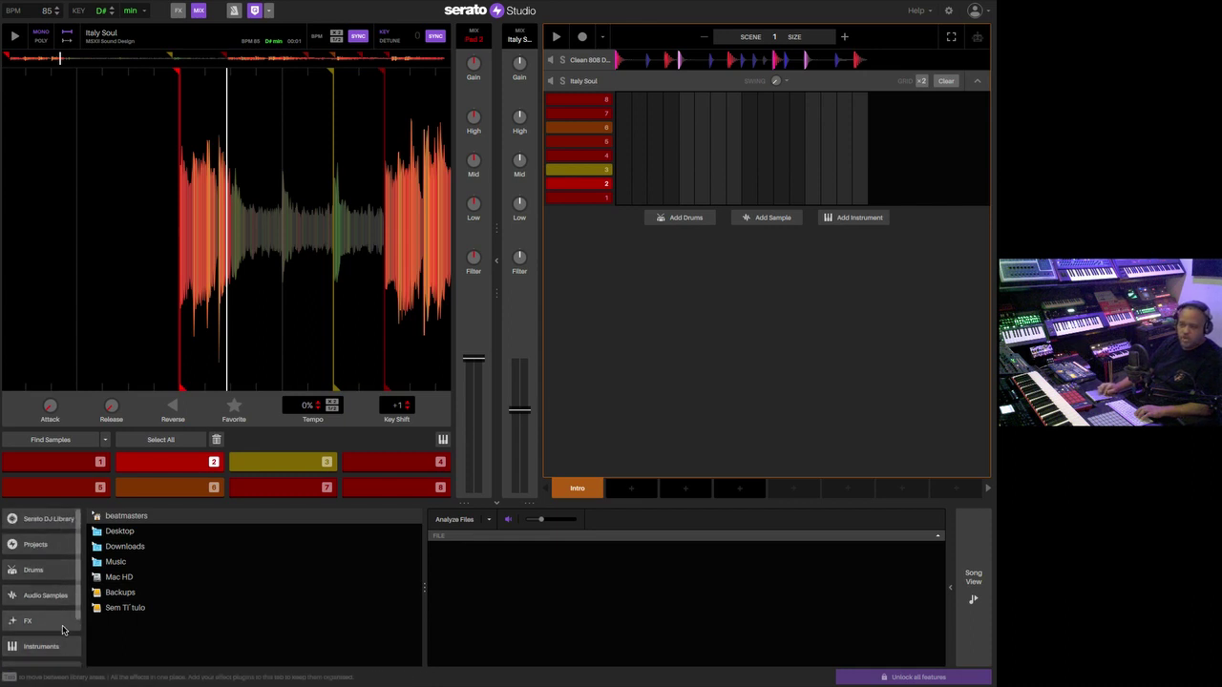
scroll(57, 648, down, 3)
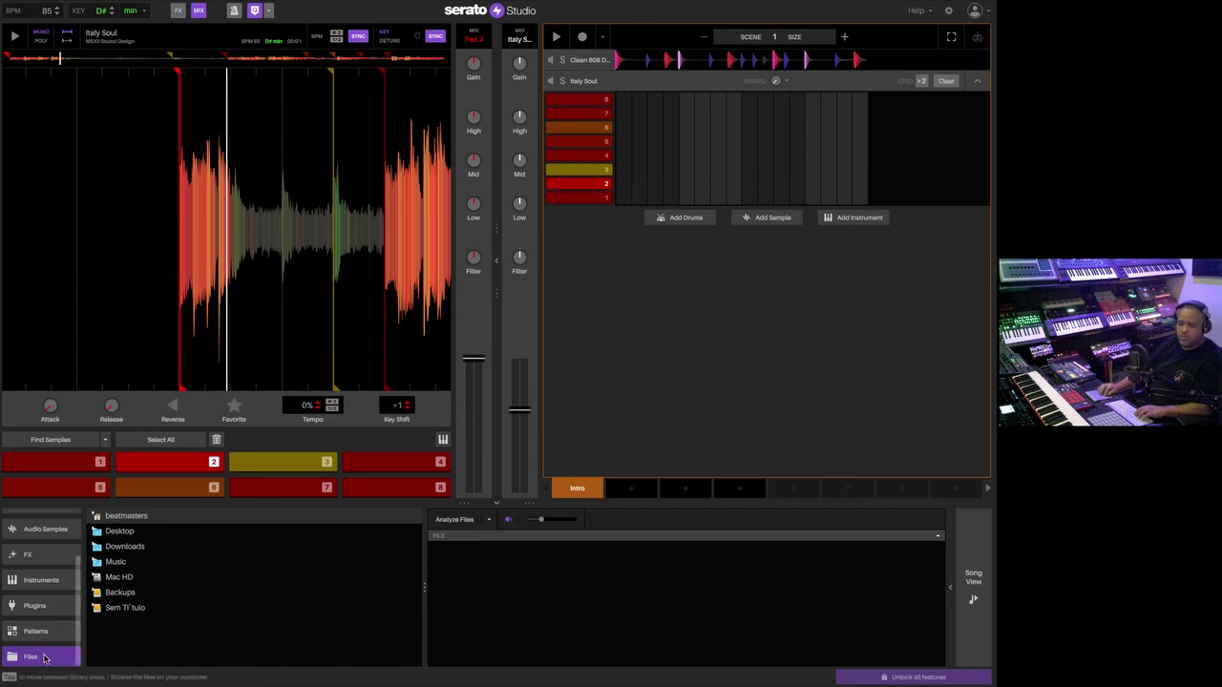
click(110, 578)
click(95, 577)
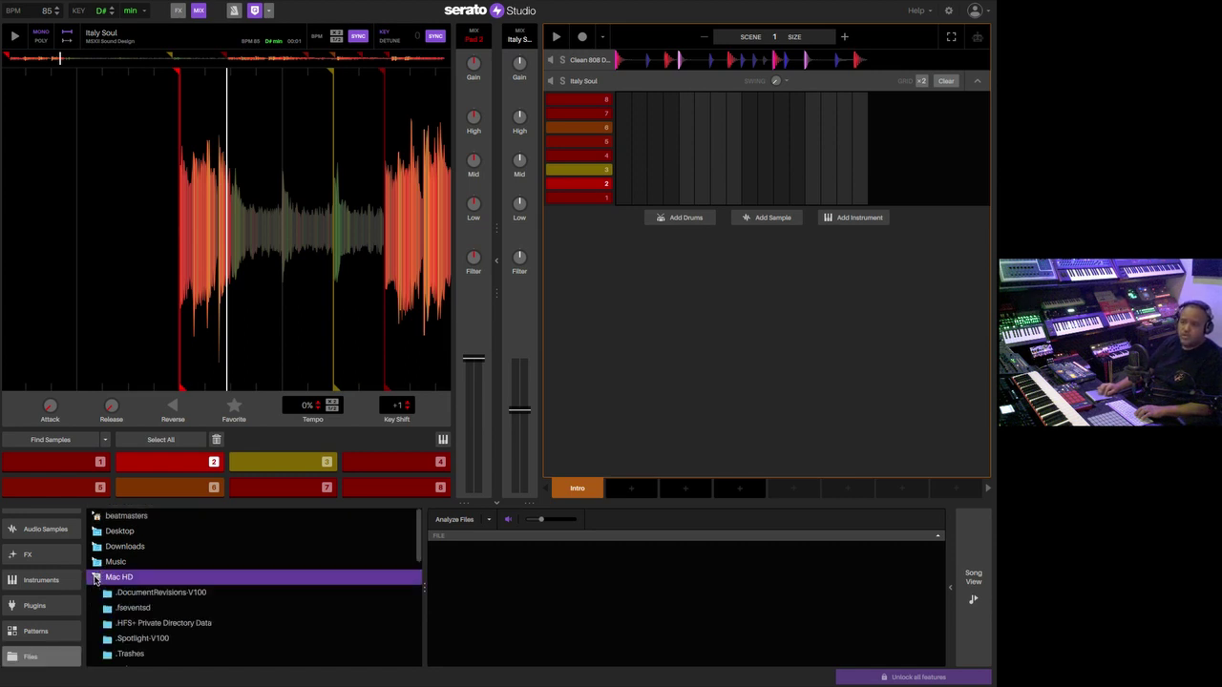
click(96, 531)
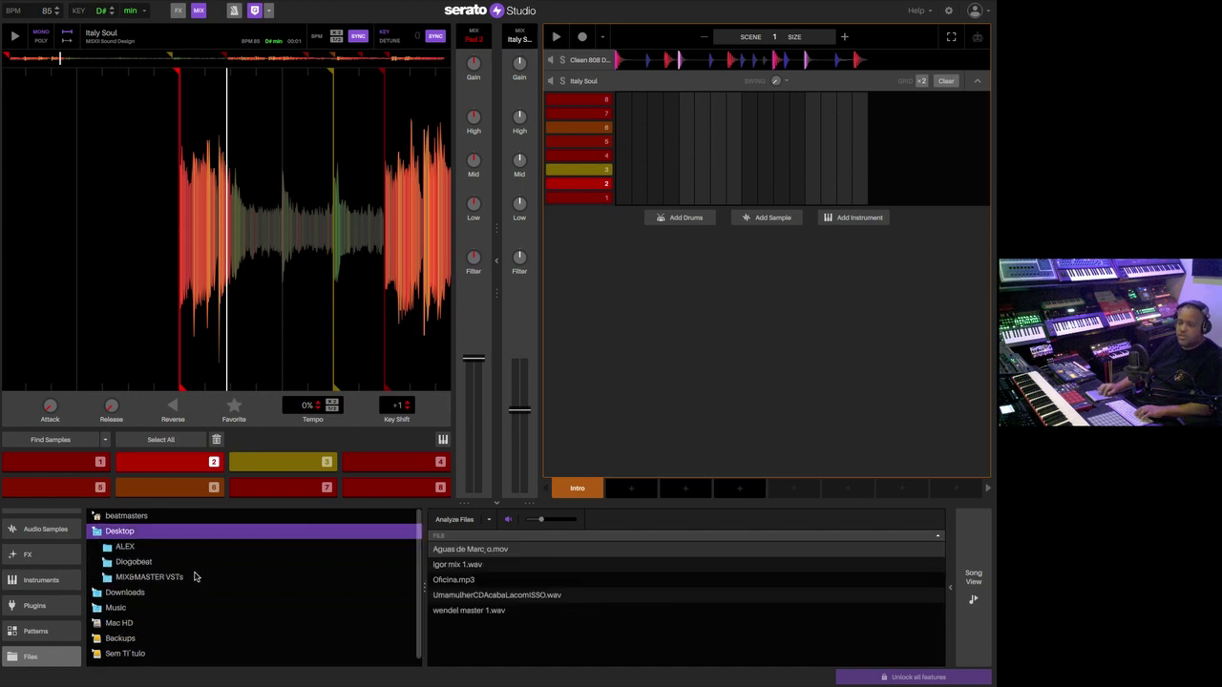
scroll(193, 577, down, 1)
scroll(194, 576, up, 1)
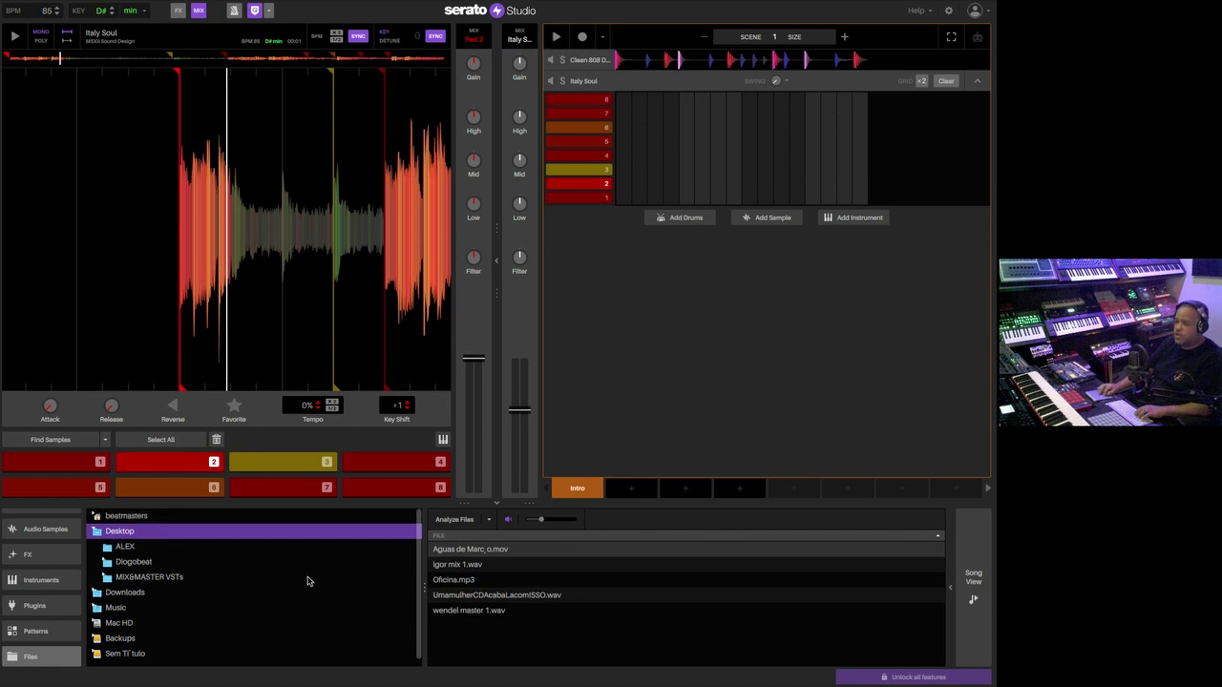
click(464, 580)
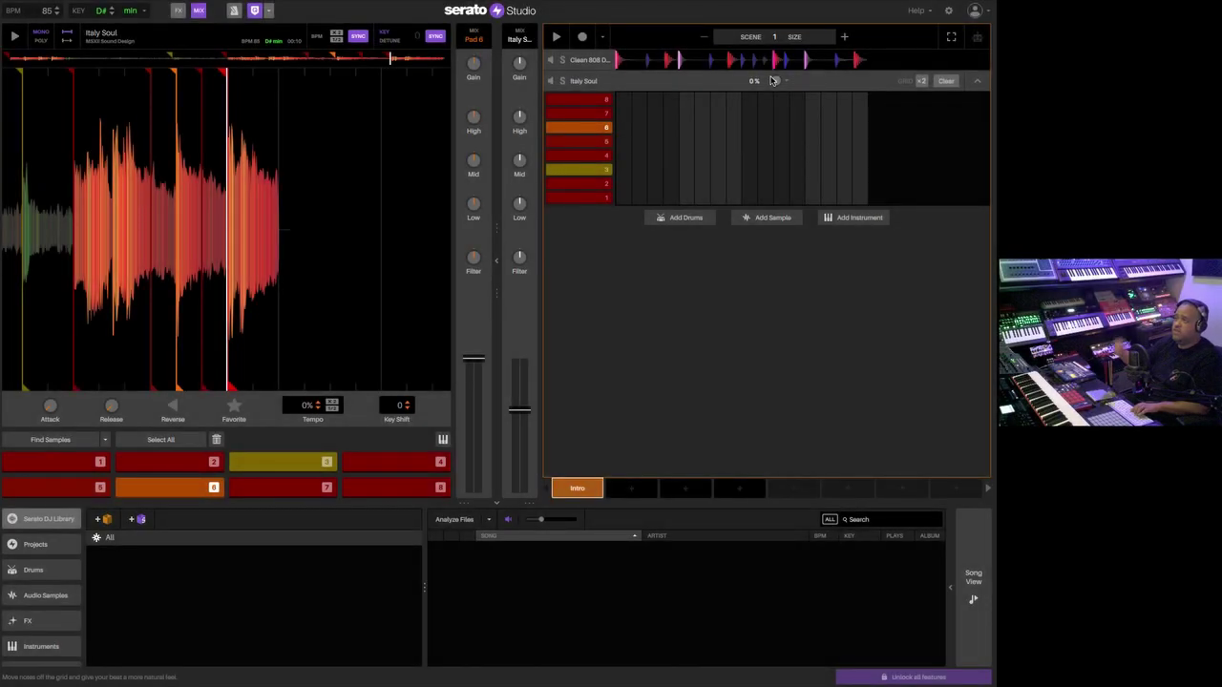
- Increase the scene size to 4
click(845, 38)
click(845, 38)
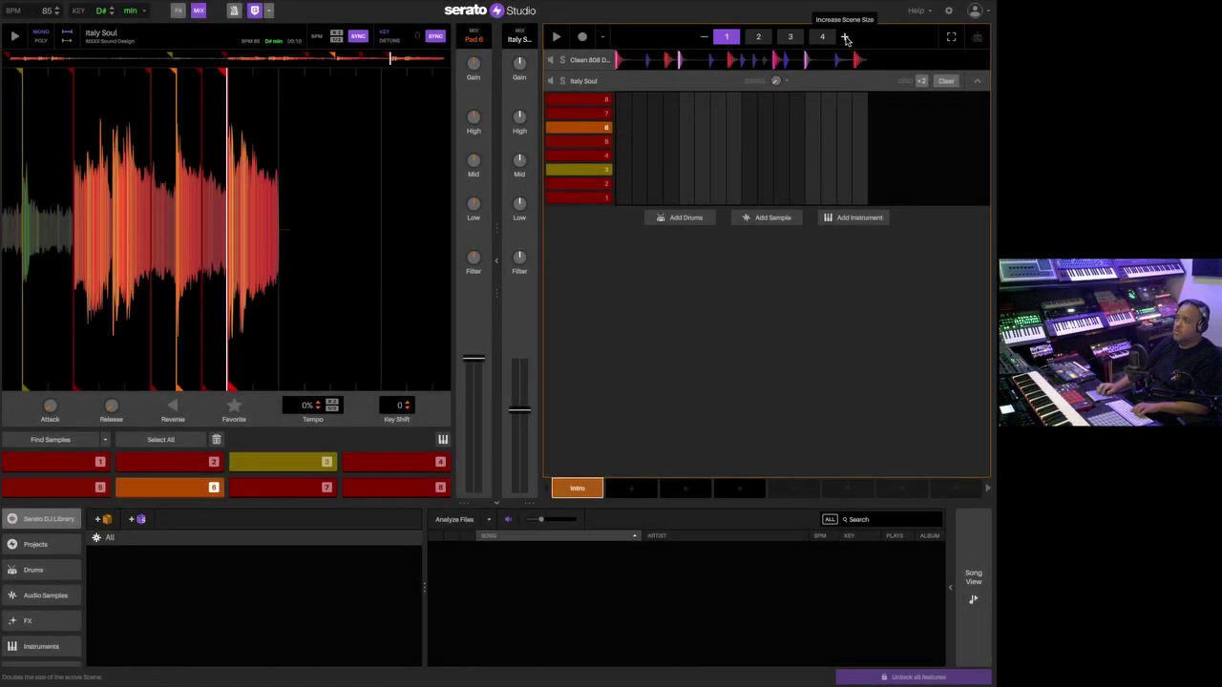
click(581, 37)
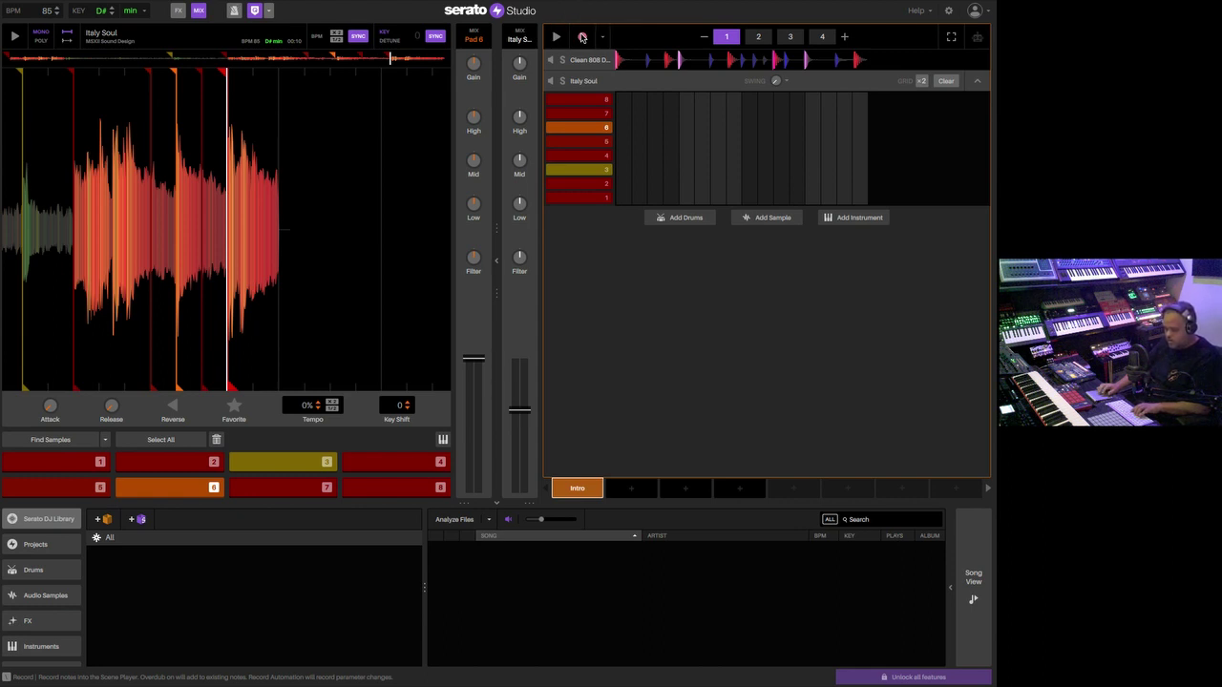
key(1)
key(2)
click(583, 37)
key(ctrl+z)
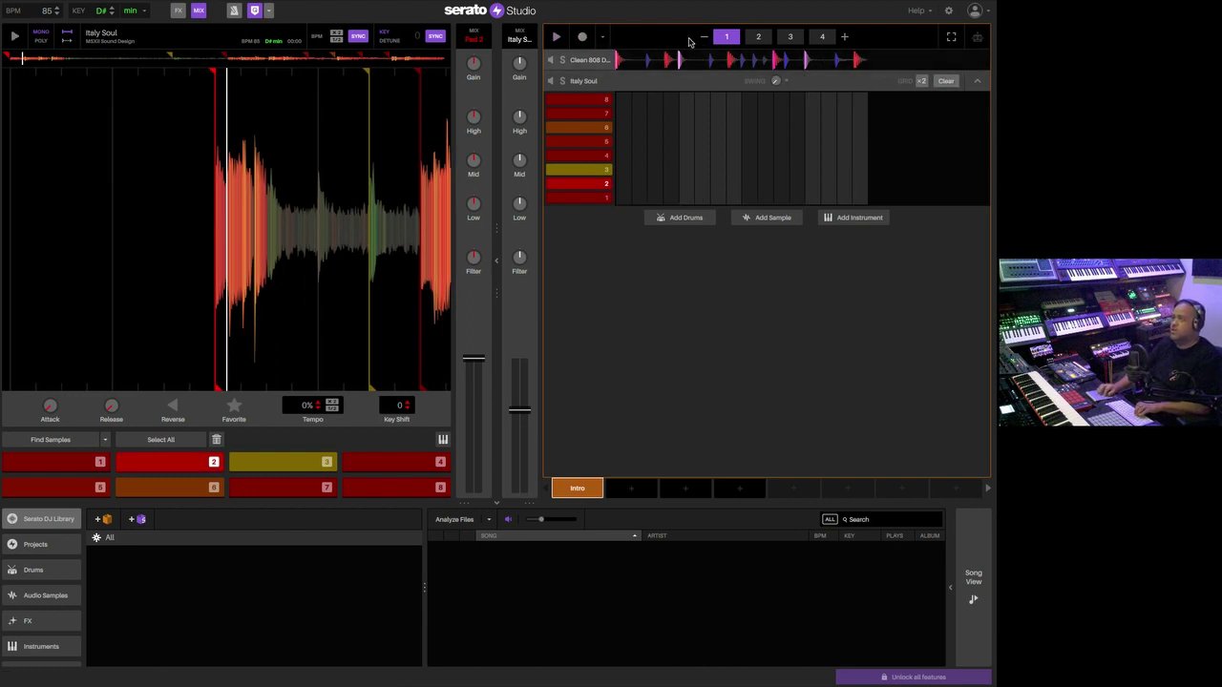
- Record Italy Soul pads 1, 2 and 6 over the drums across the four-part scene
click(583, 38)
key(1)
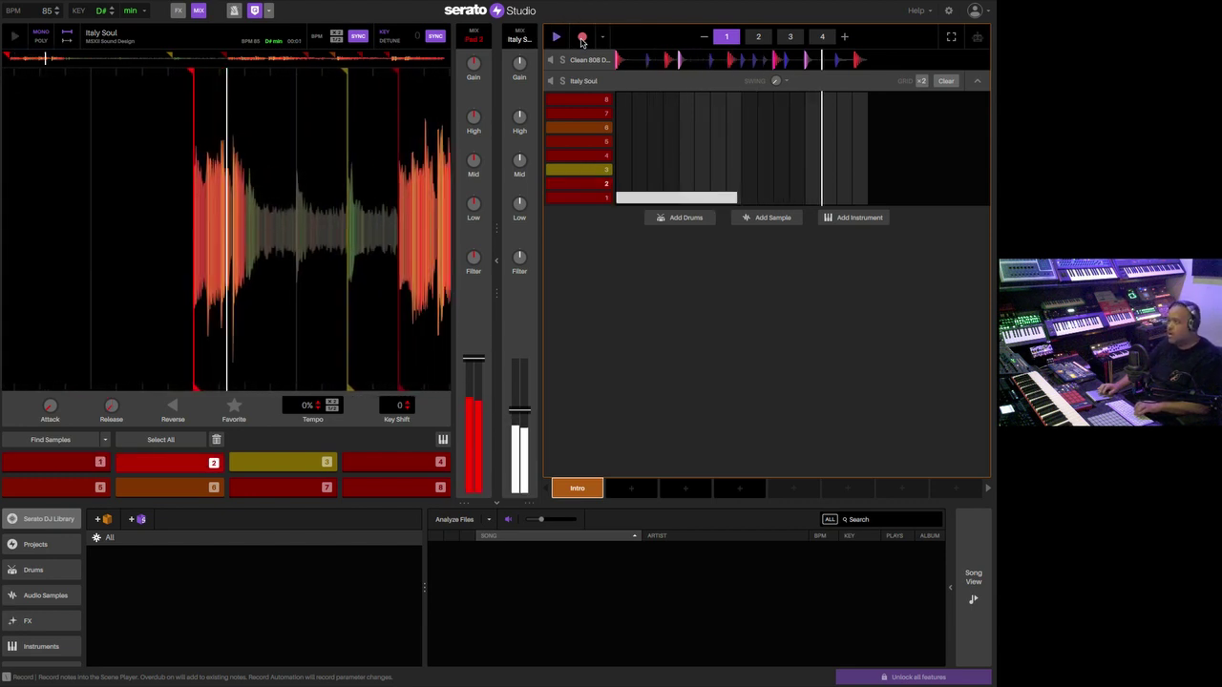
key(1)
key(2)
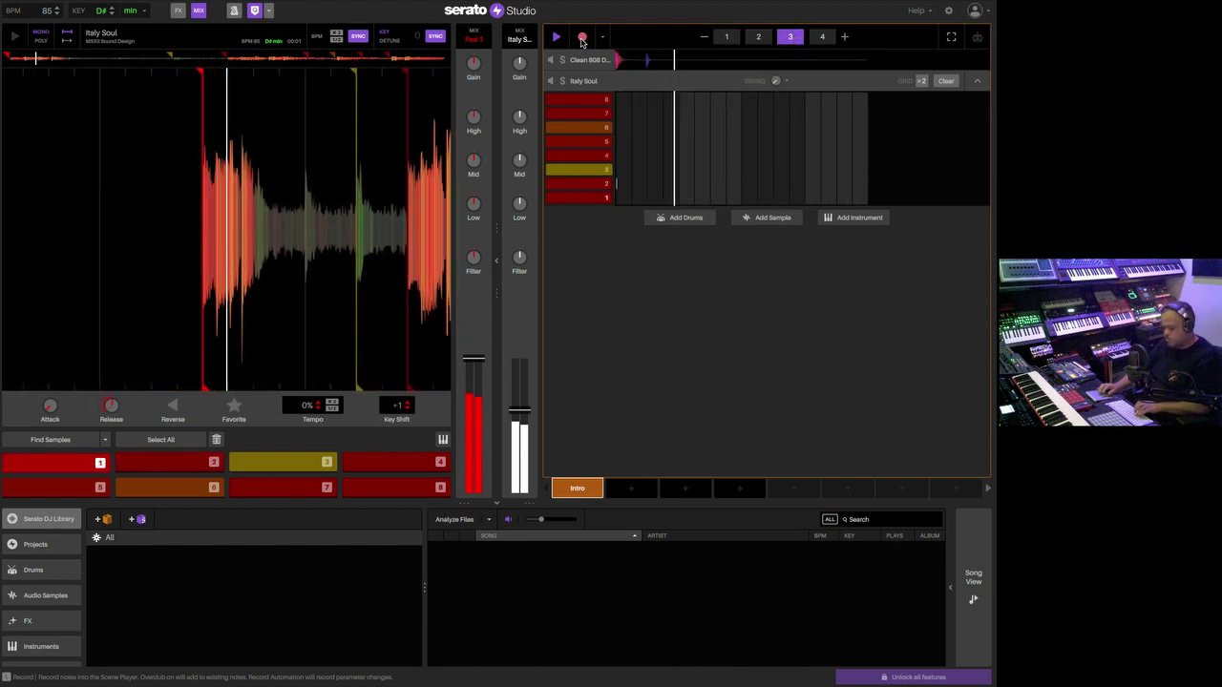
key(2)
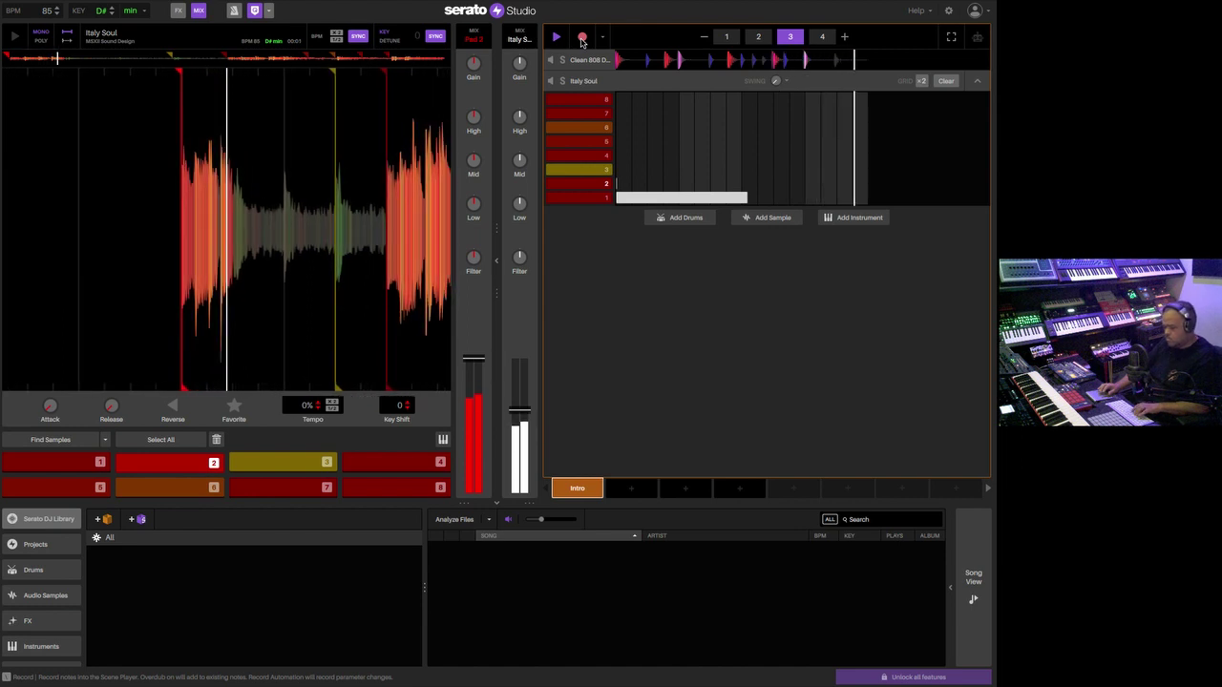
key(6)
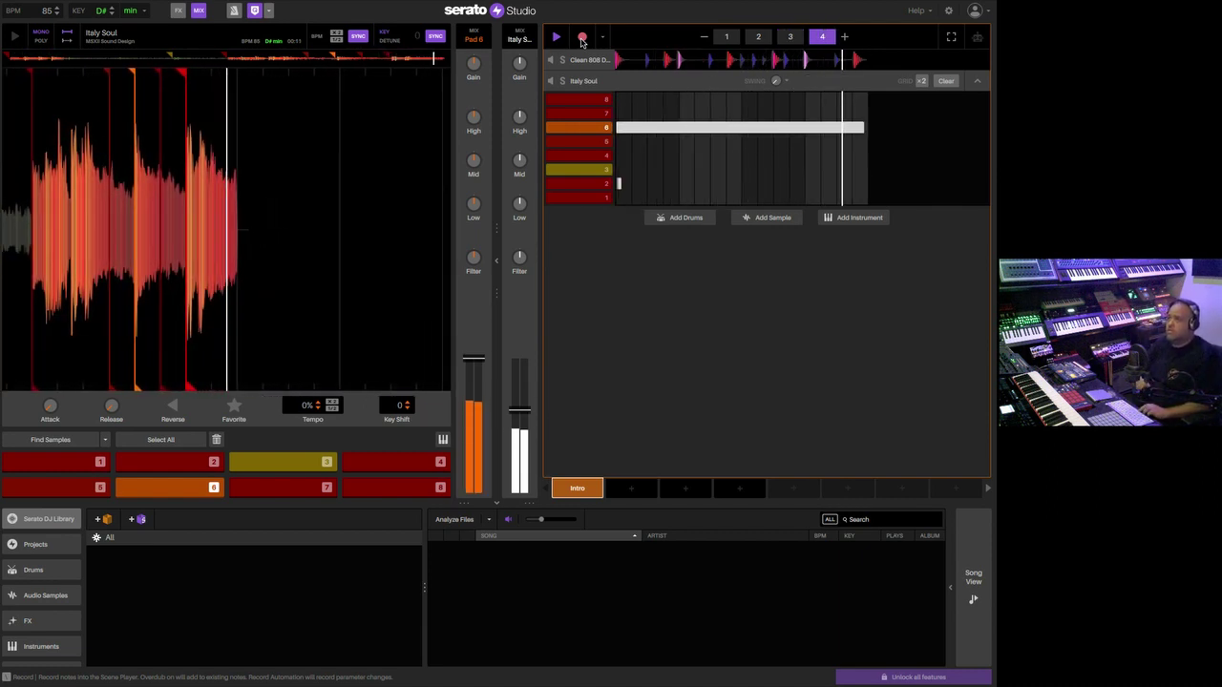
click(583, 40)
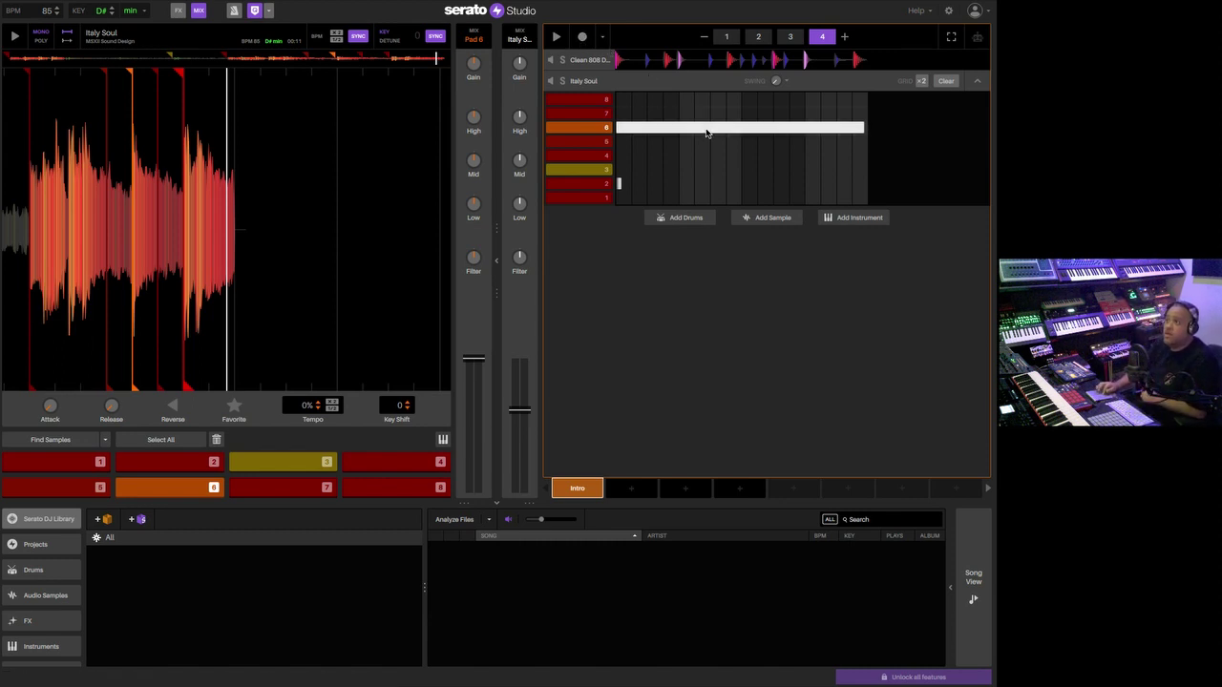
- Check the available quantize grid values
click(268, 11)
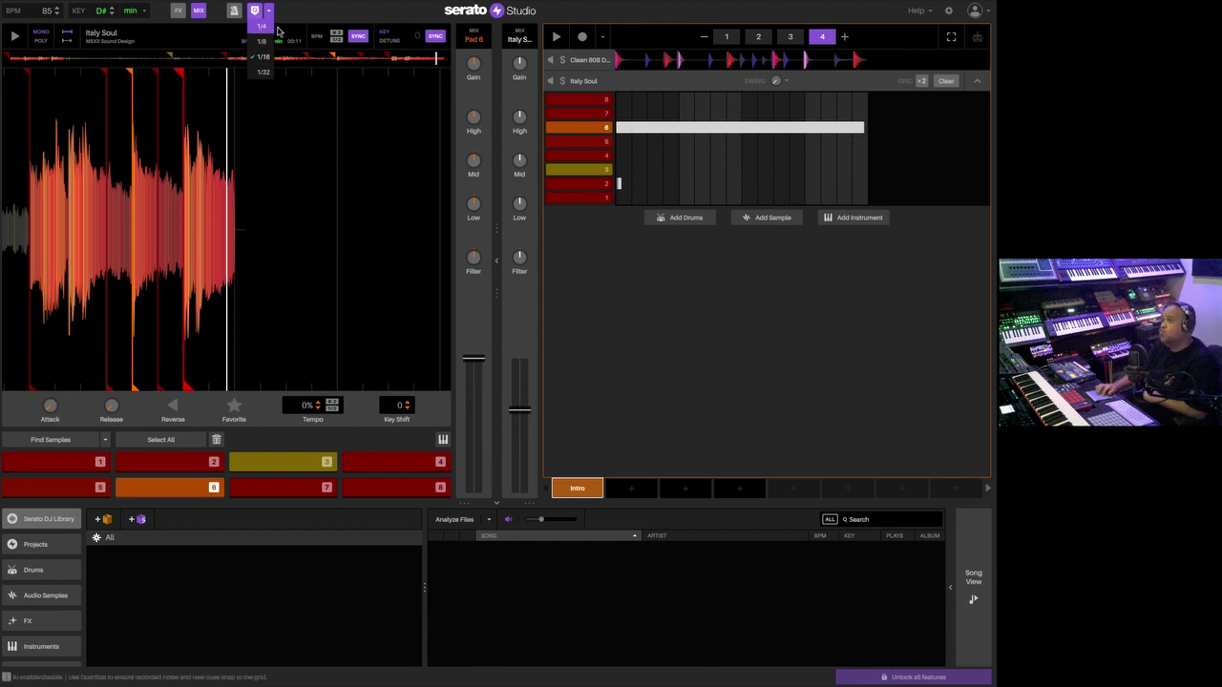
click(678, 285)
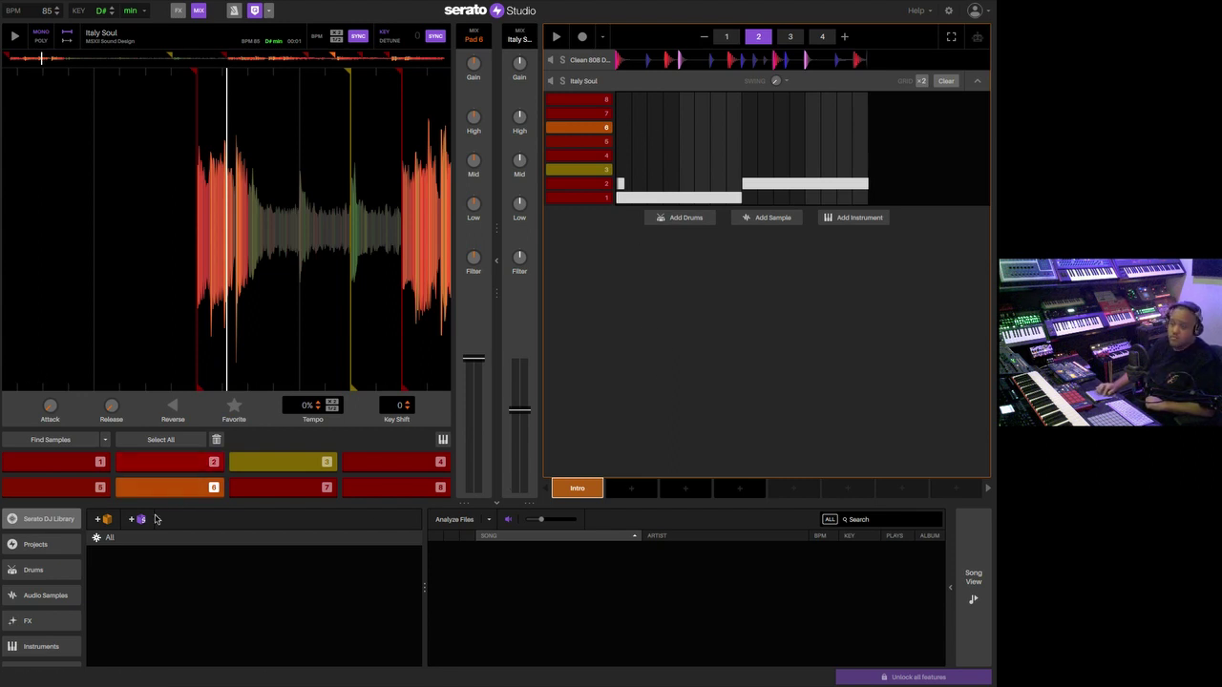
- Find Flex Mooger Bass among the Bass instruments in the library and add it to the scene as a new deck
click(48, 595)
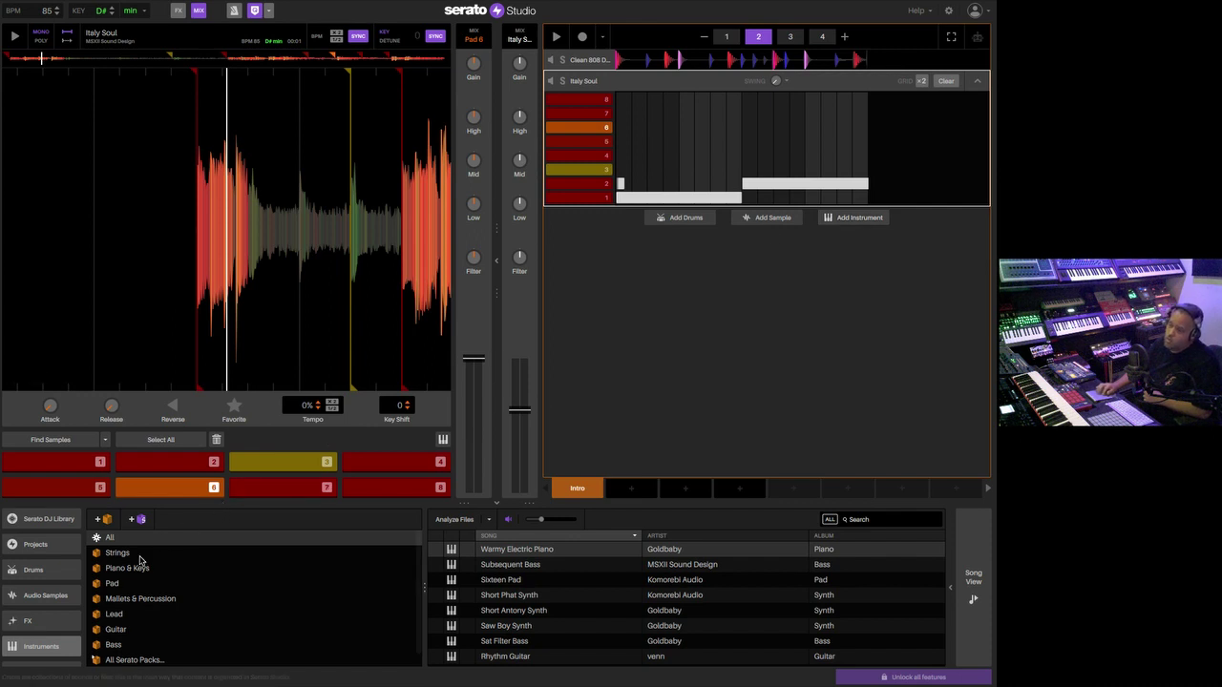
click(41, 646)
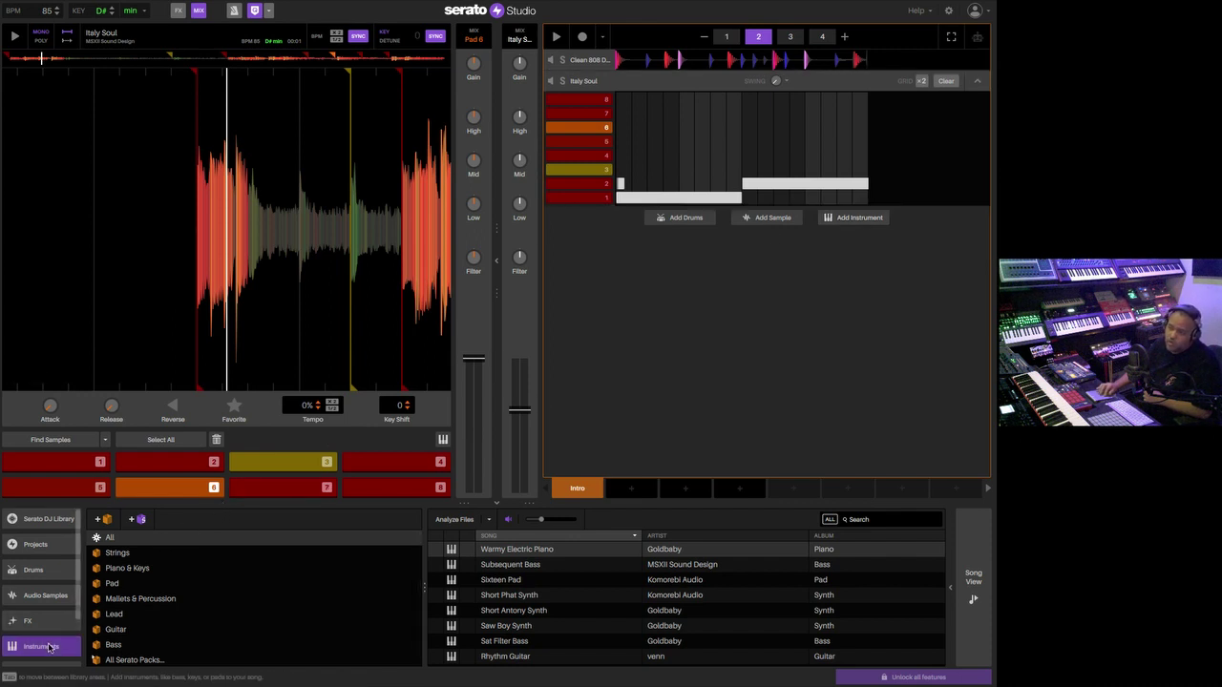
click(114, 645)
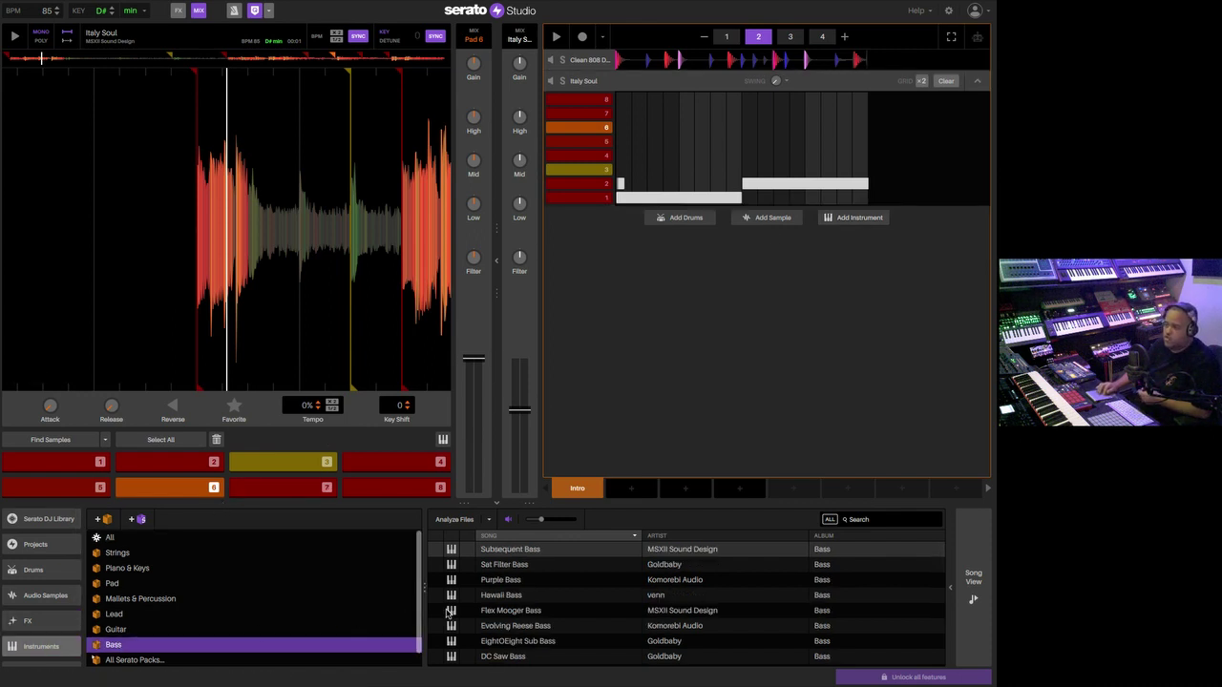
click(525, 611)
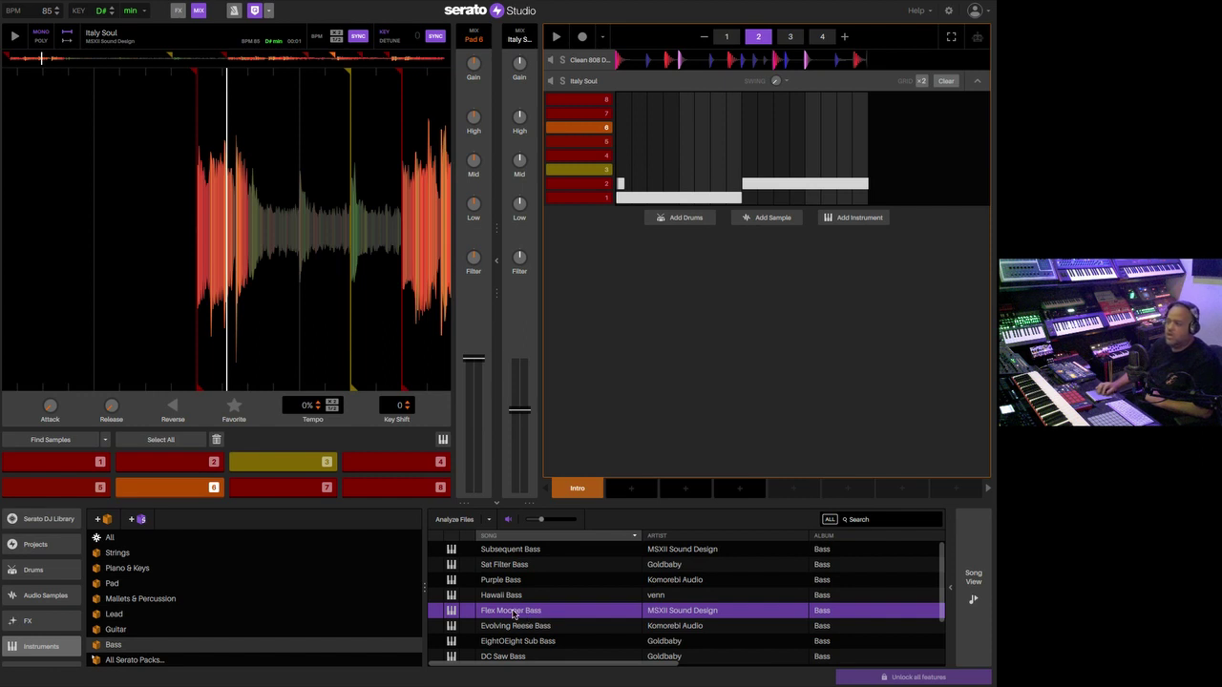
drag(505, 612, 725, 330)
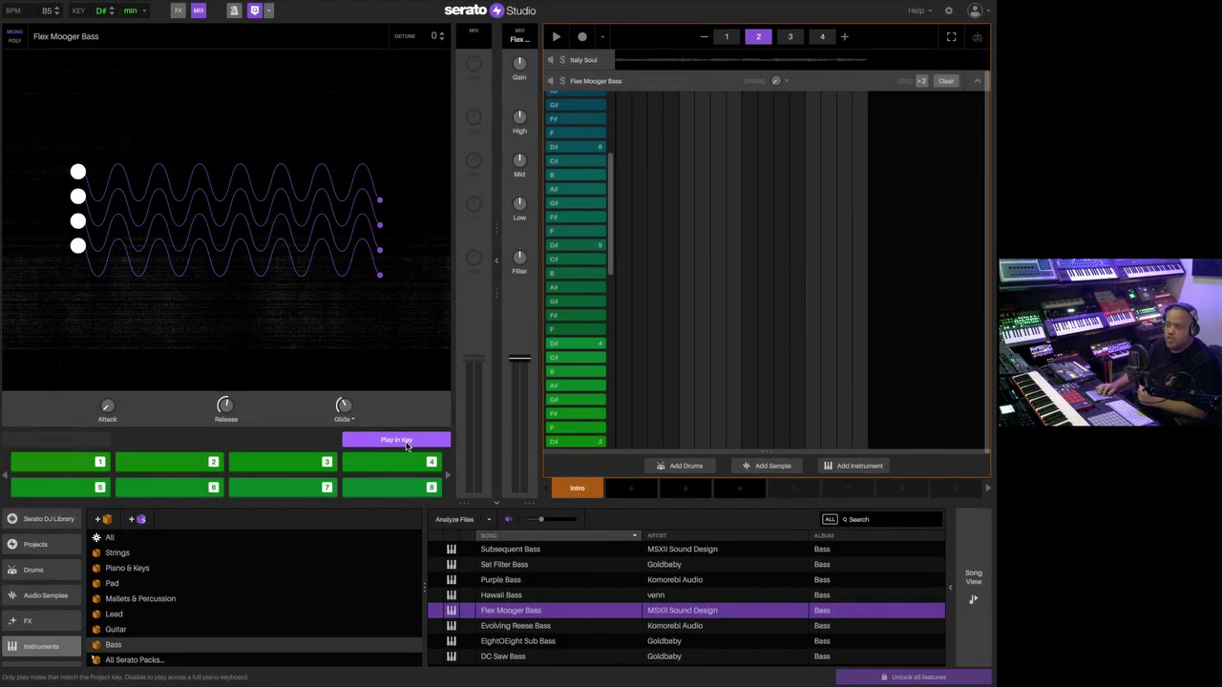
- Switch Play in Key off, on and off again to compare the in-key pads with the full piano layout
click(405, 446)
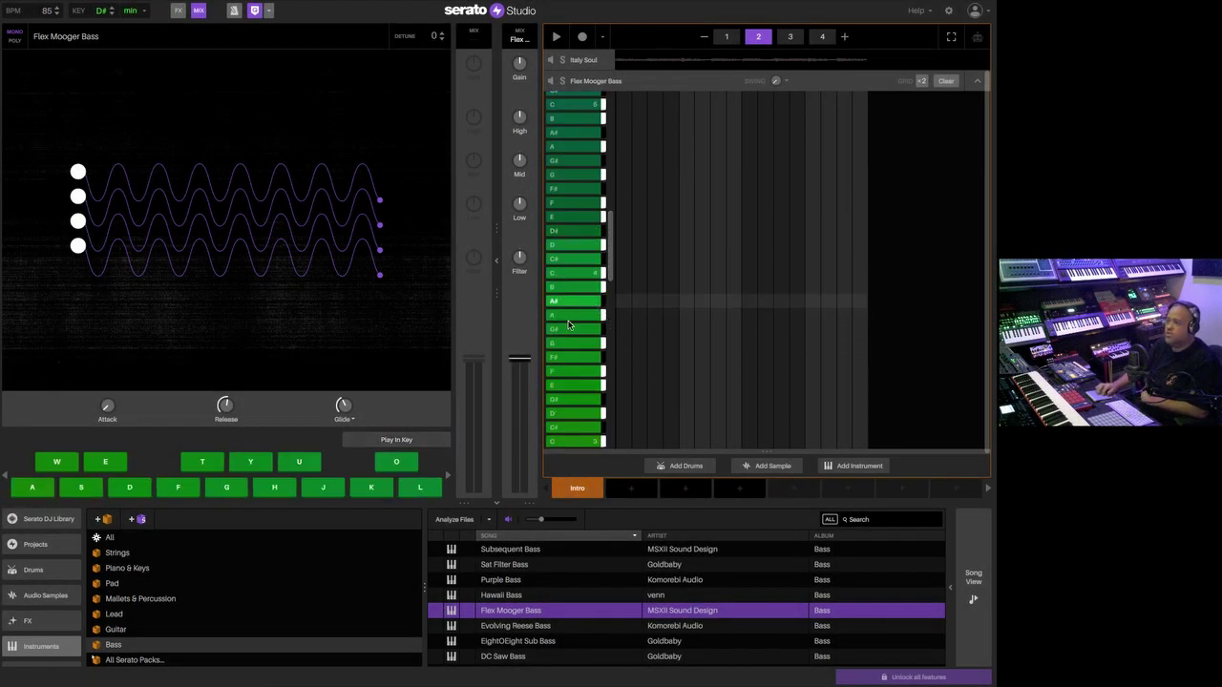
click(396, 440)
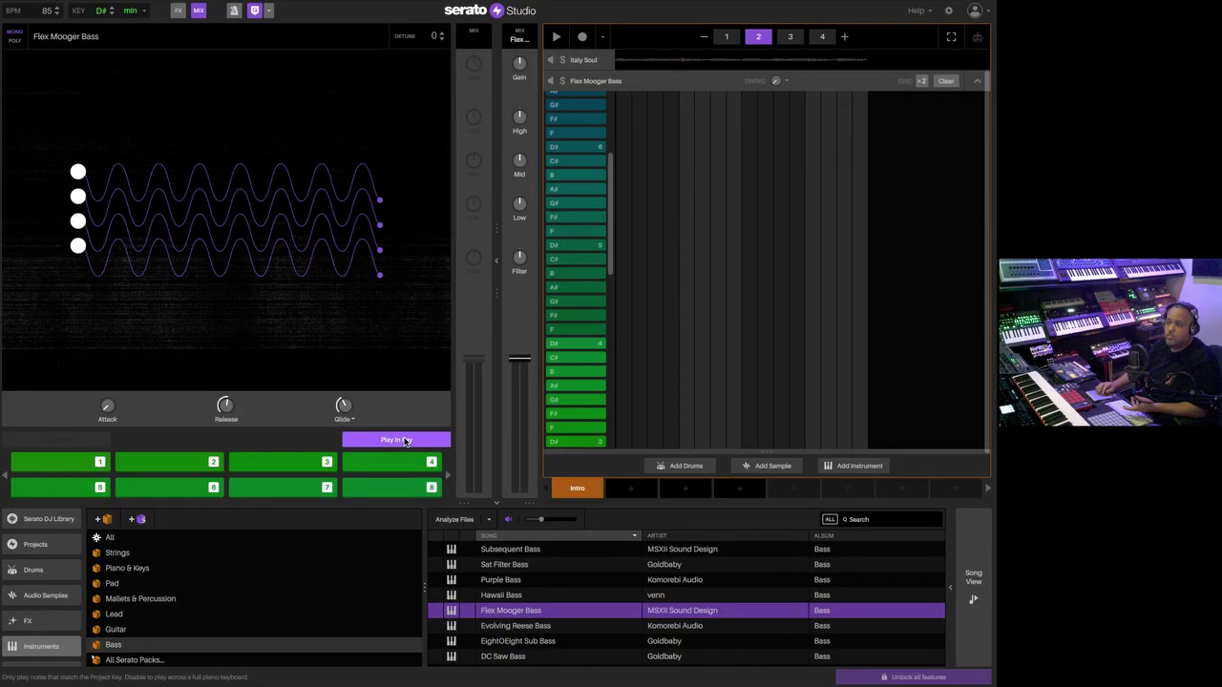
click(404, 440)
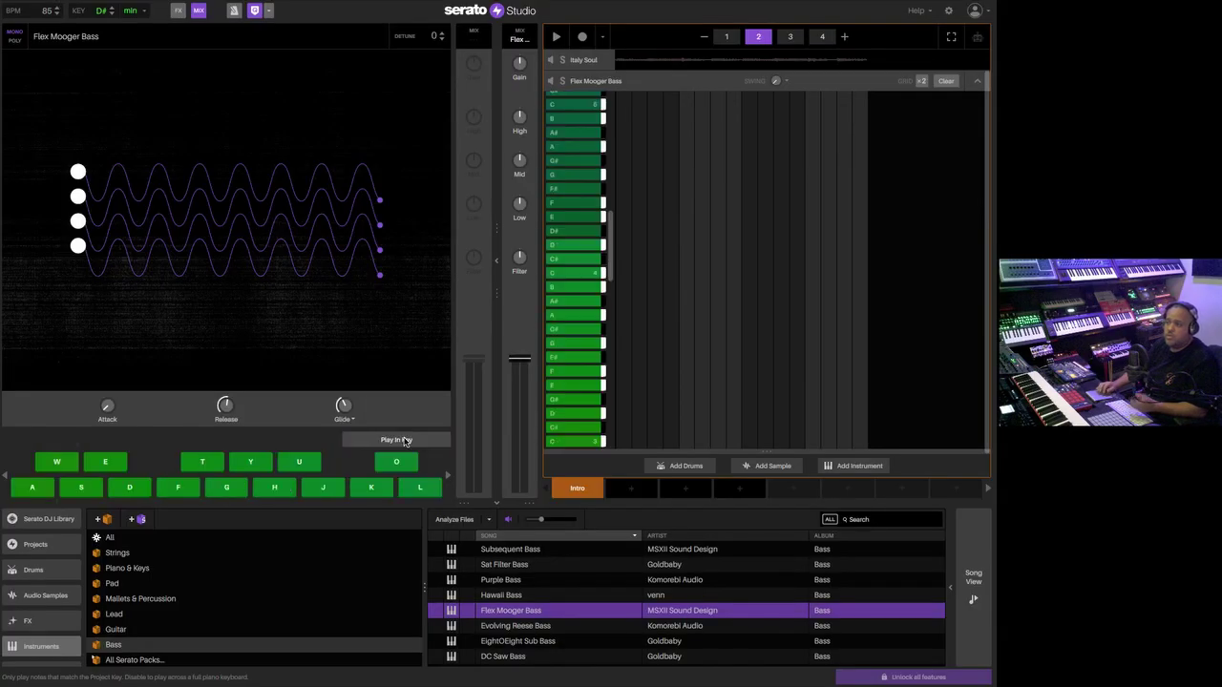
- Play several Flex Mooger Bass notes on the full piano layout to audition the sound
key(e)
key(s)
key(d)
key(t)
key(y)
key(u)
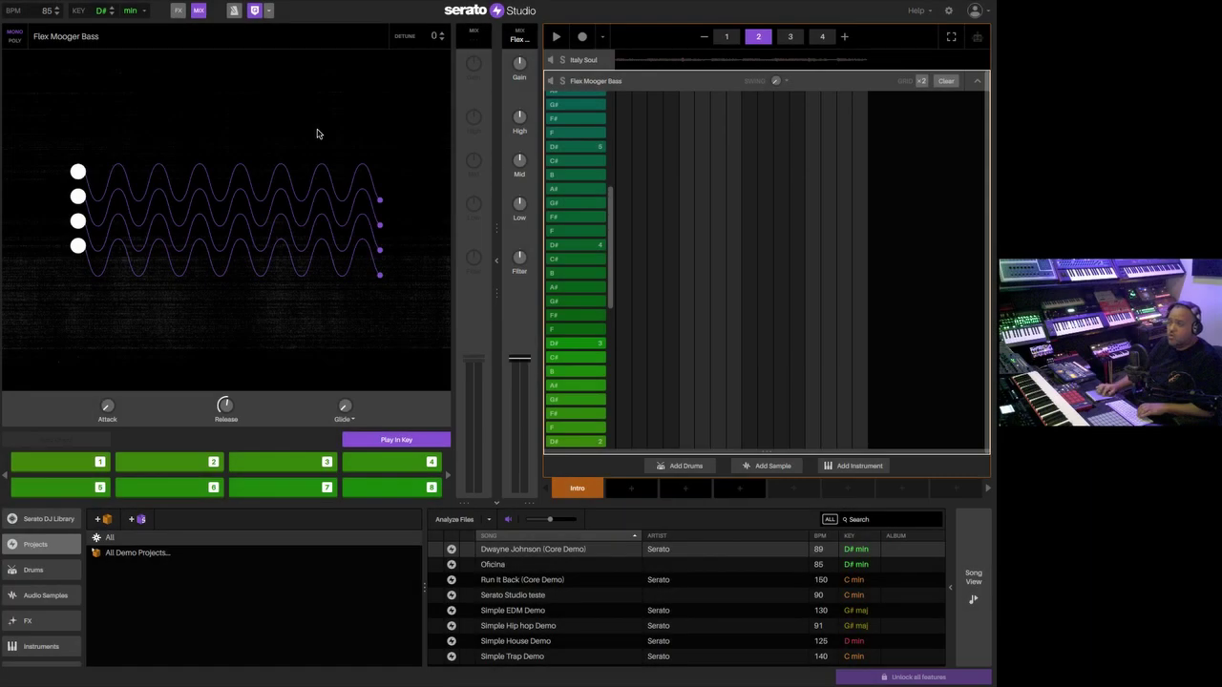
- Show the effects section and enable Flex Flanger on the Flex Mooger Bass deck
click(178, 11)
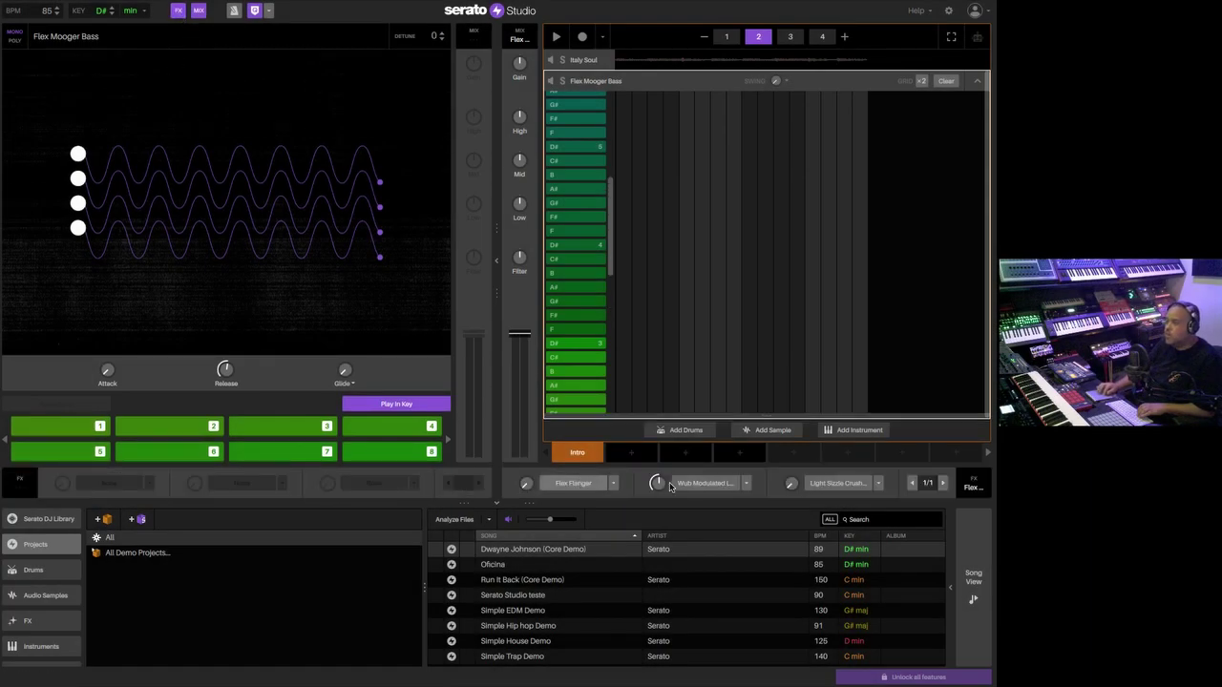
click(584, 484)
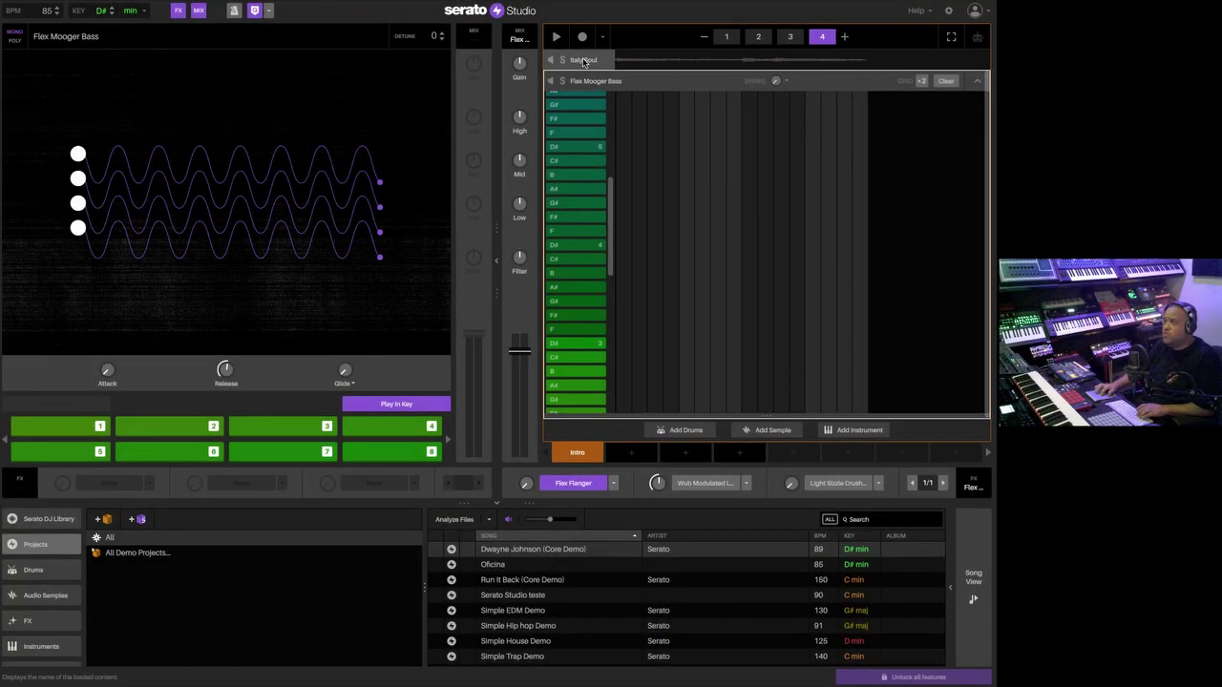
- Solo the Italy Soul deck and play back its recorded pads briefly
click(583, 80)
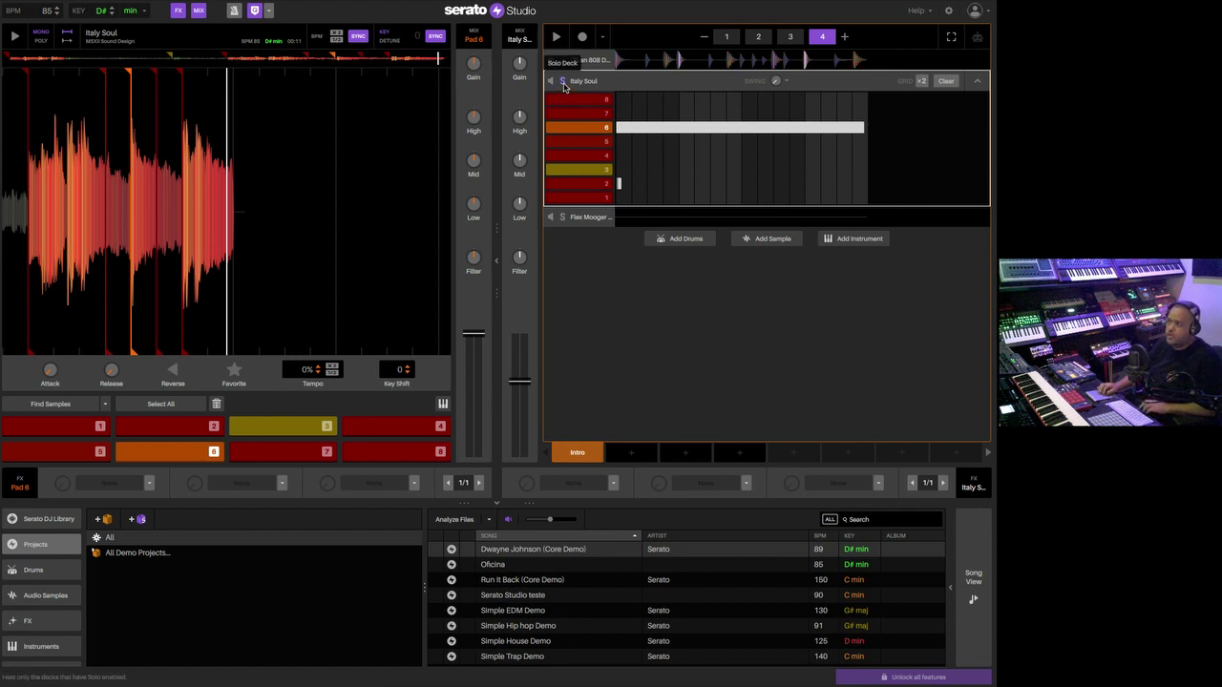
key(space)
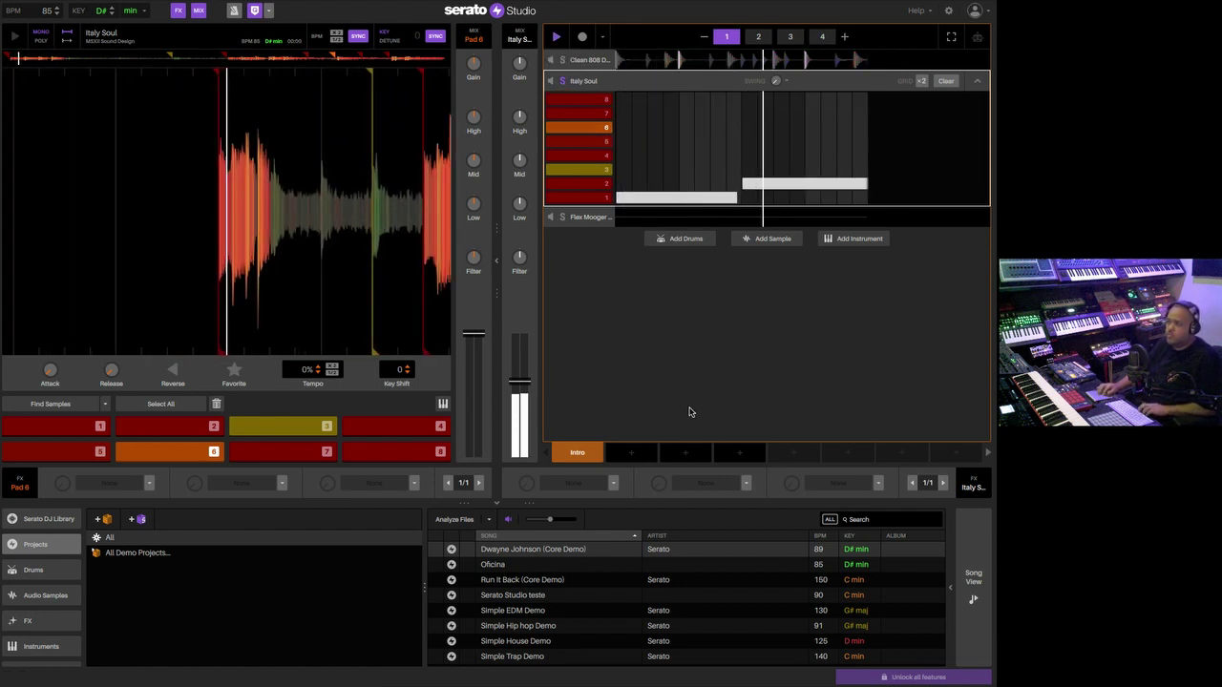
key(space)
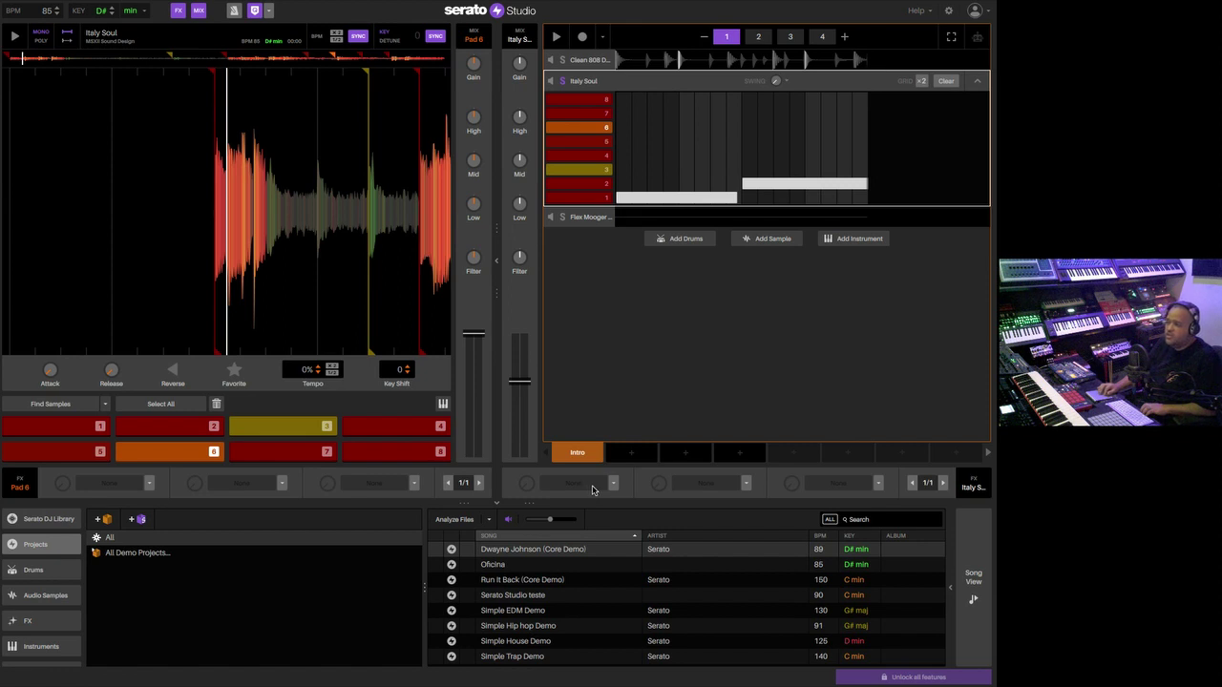
- Add the HPF effect from the EQ category to the Italy Soul deck, raise its level and play the result
click(612, 484)
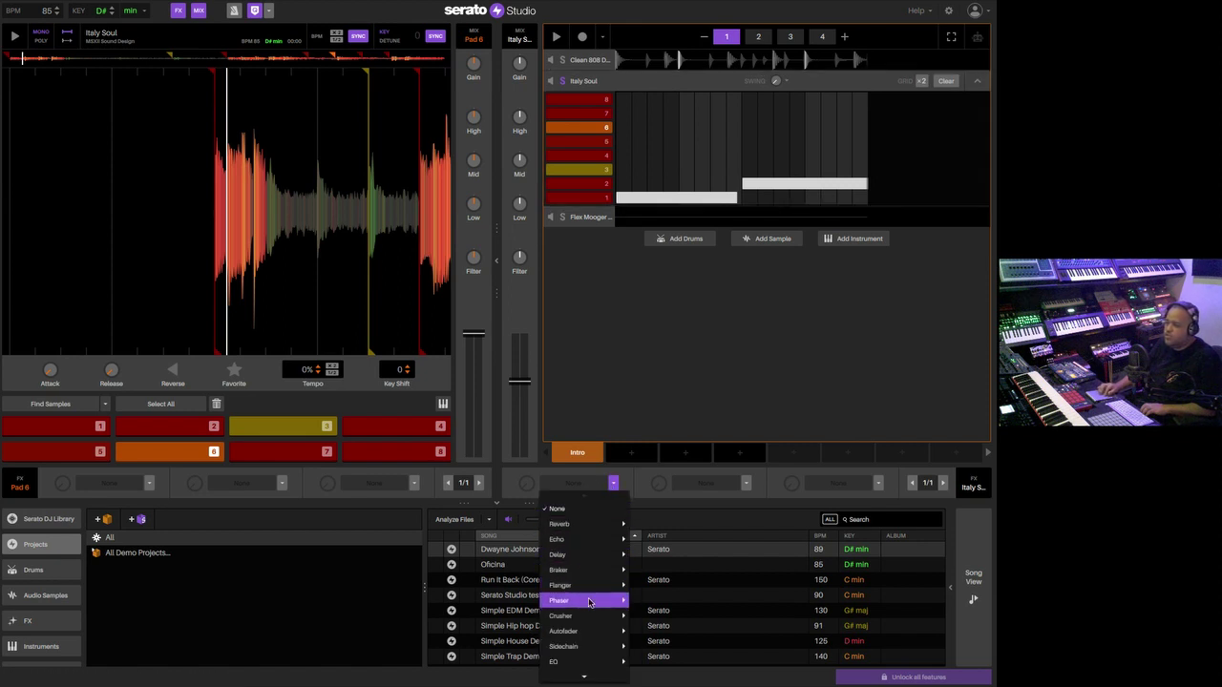
mouse_move(601, 662)
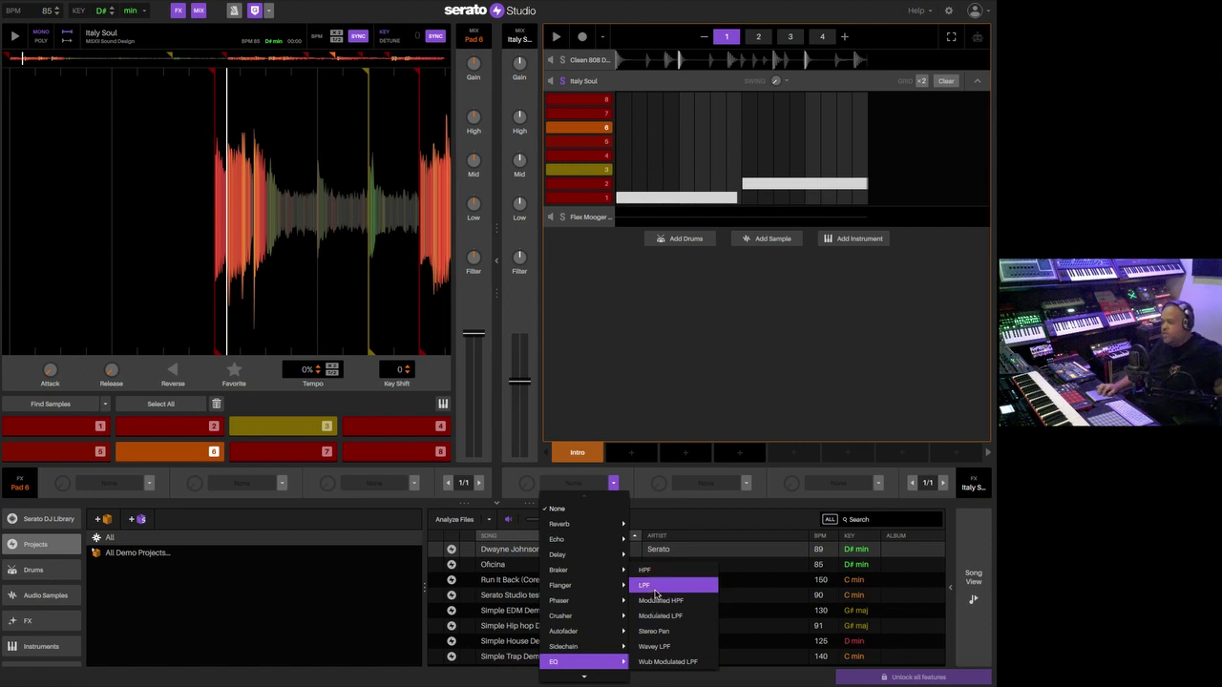
click(647, 570)
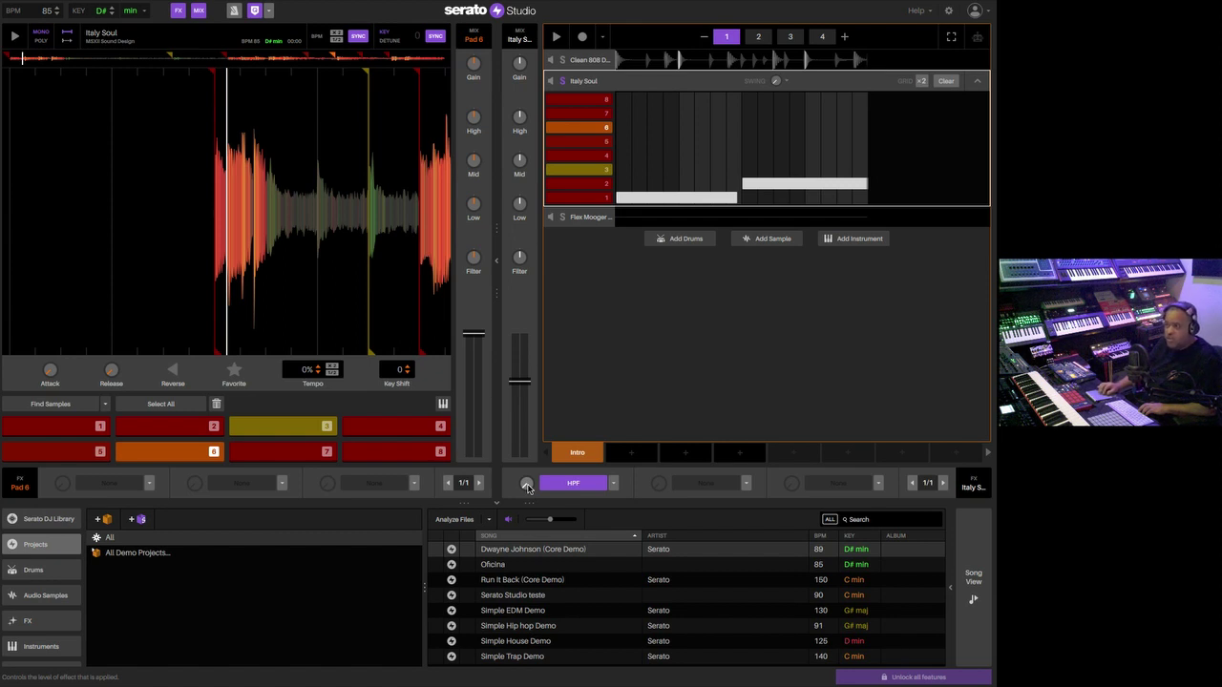
key(space)
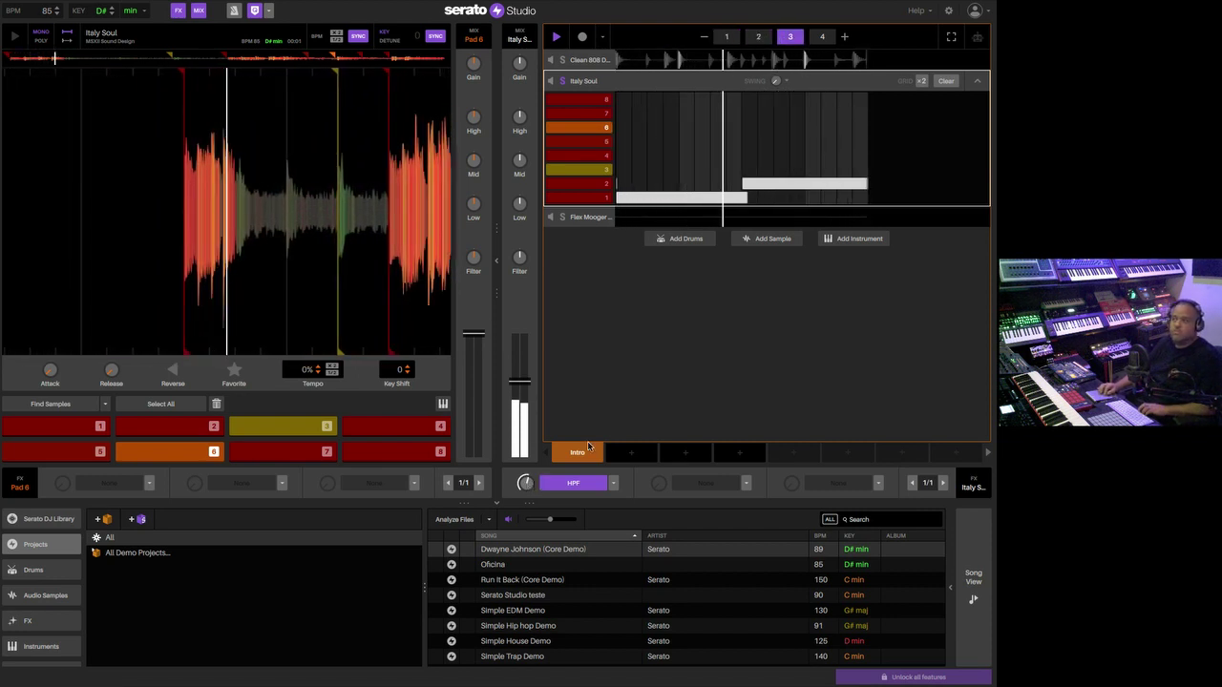
- Record a bass line with Flex Mooger Bass over the drums and the Italy Soul sample
click(589, 217)
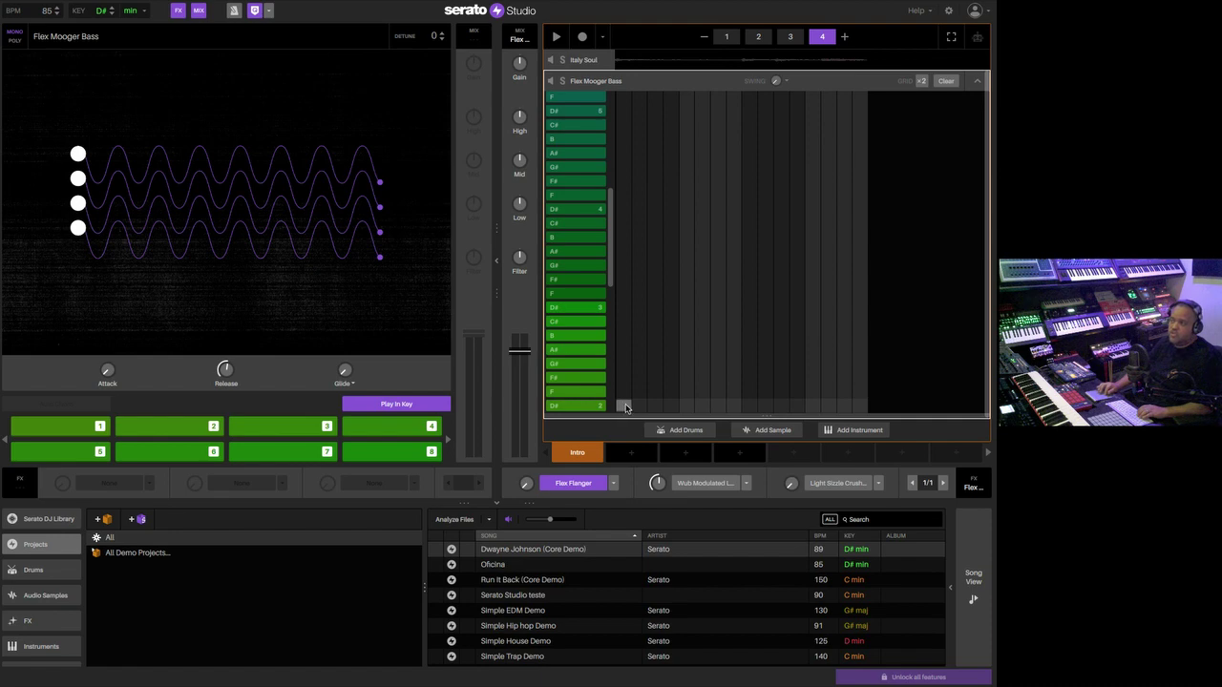
click(583, 40)
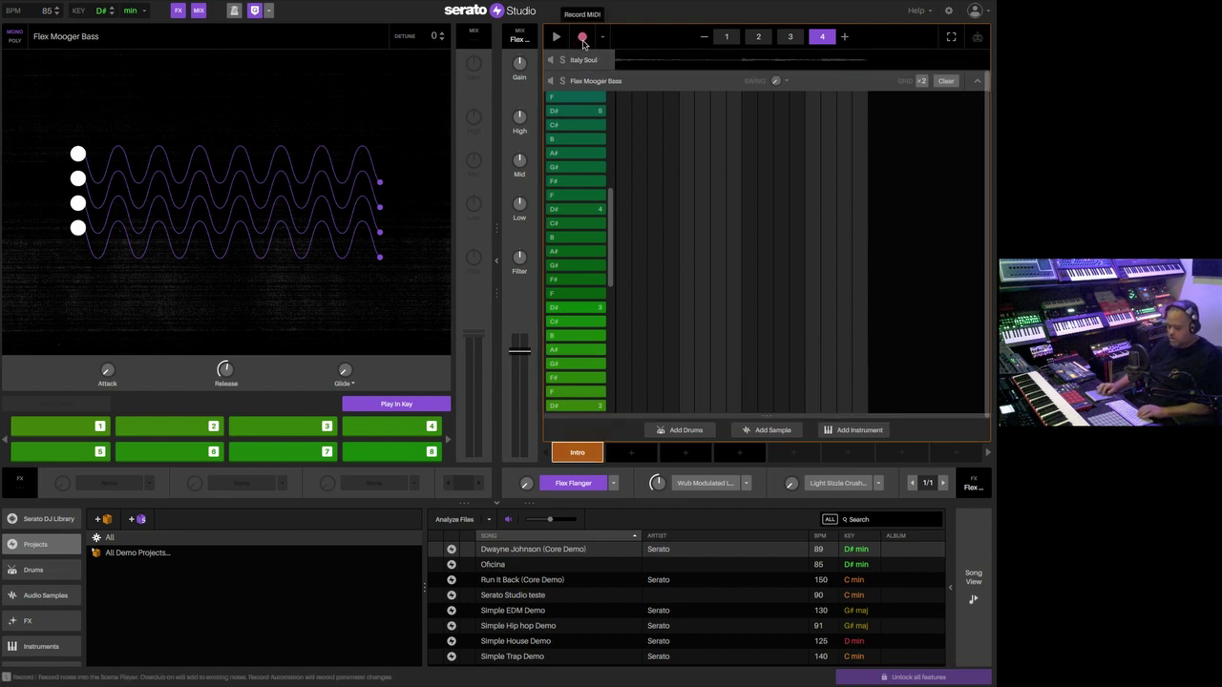
key(space)
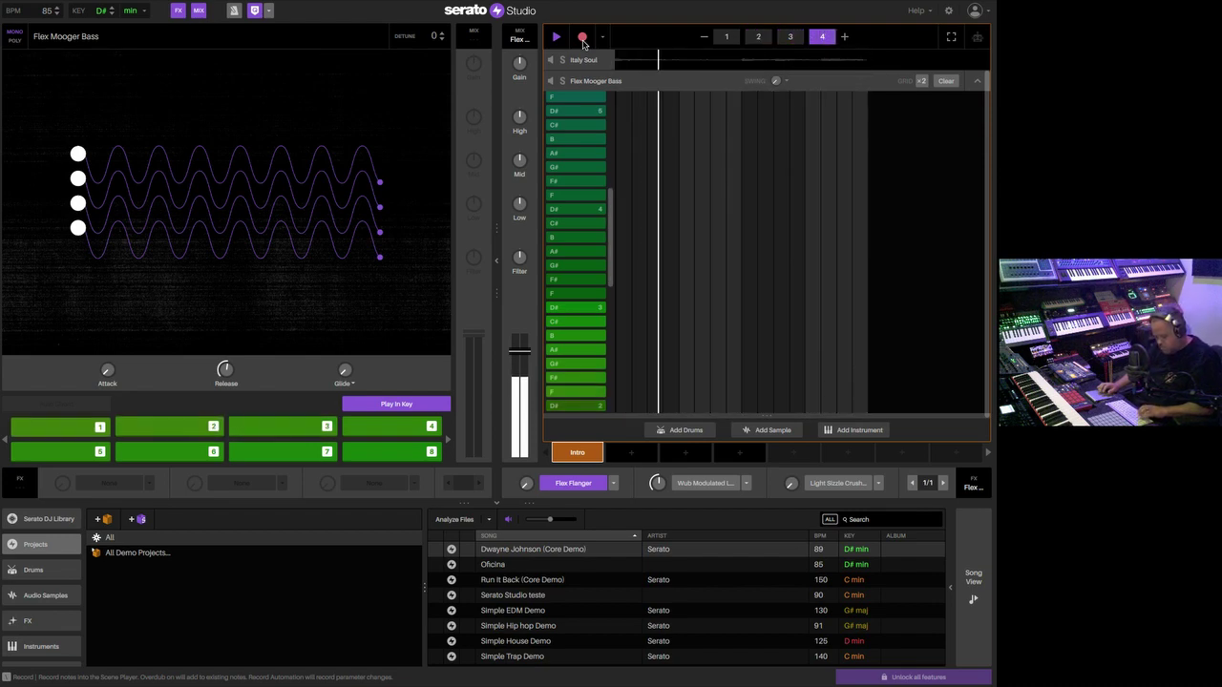
click(582, 38)
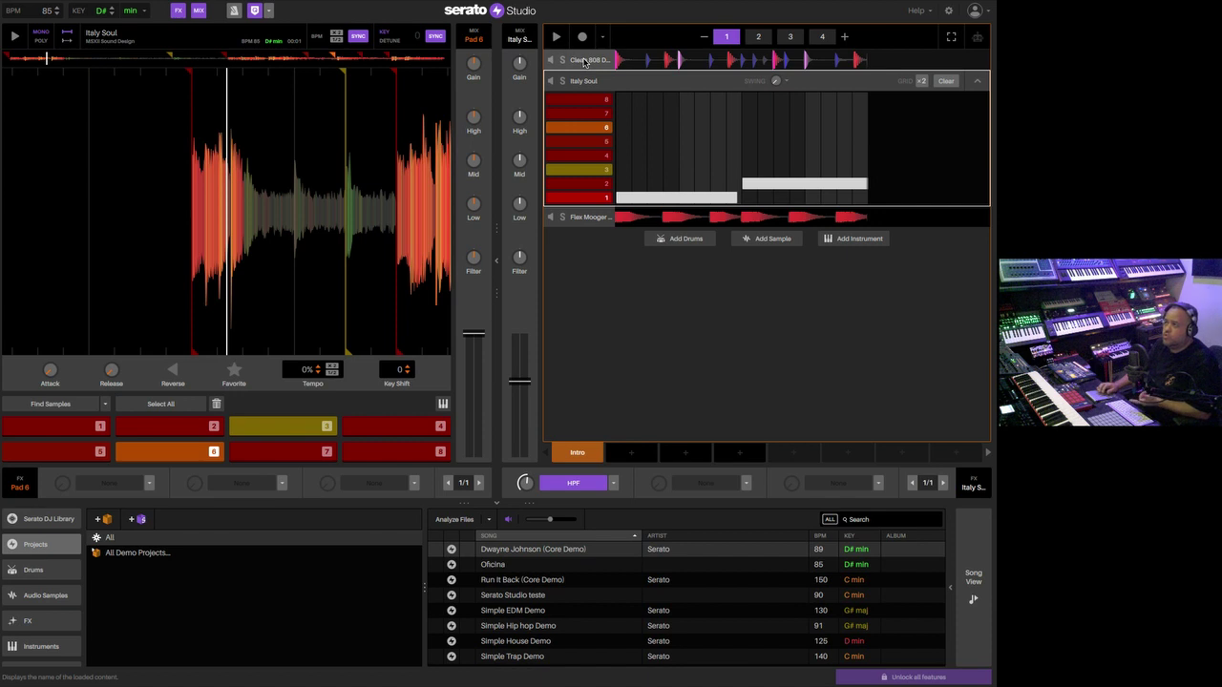
- Replace the drum deck's Clean 808 Drum Kit with the Boom Bap Drum Kit, keeping the programmed pattern
click(586, 60)
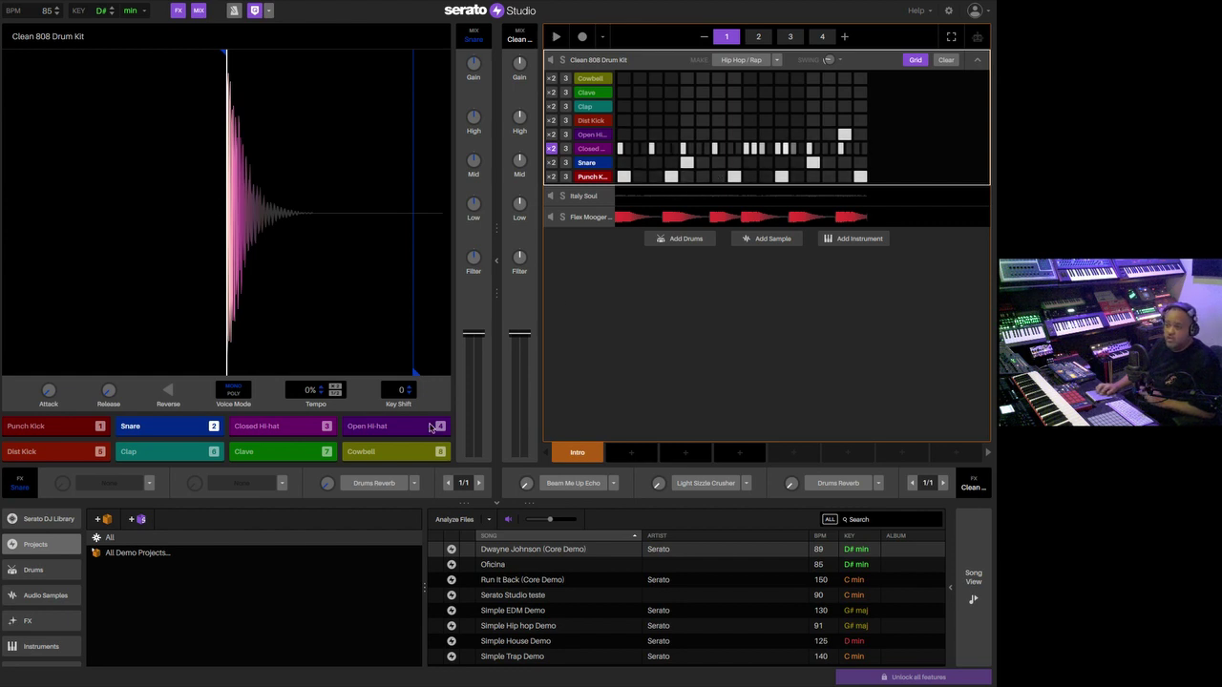
click(55, 570)
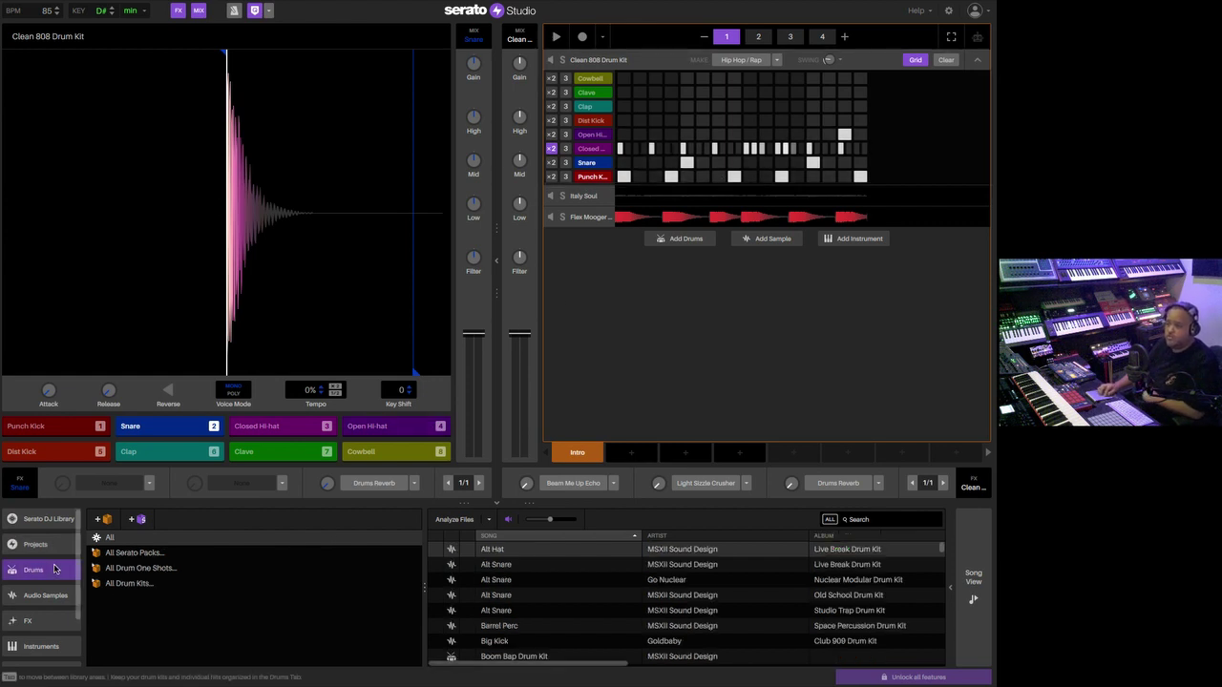
click(143, 584)
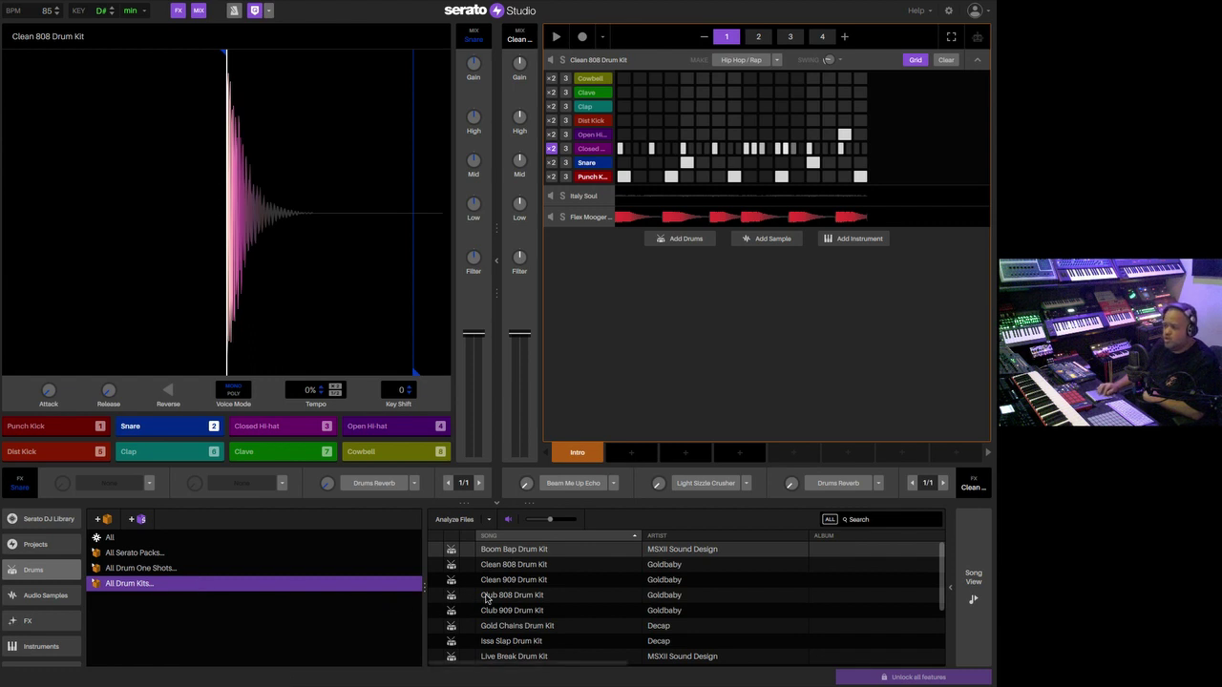
click(523, 554)
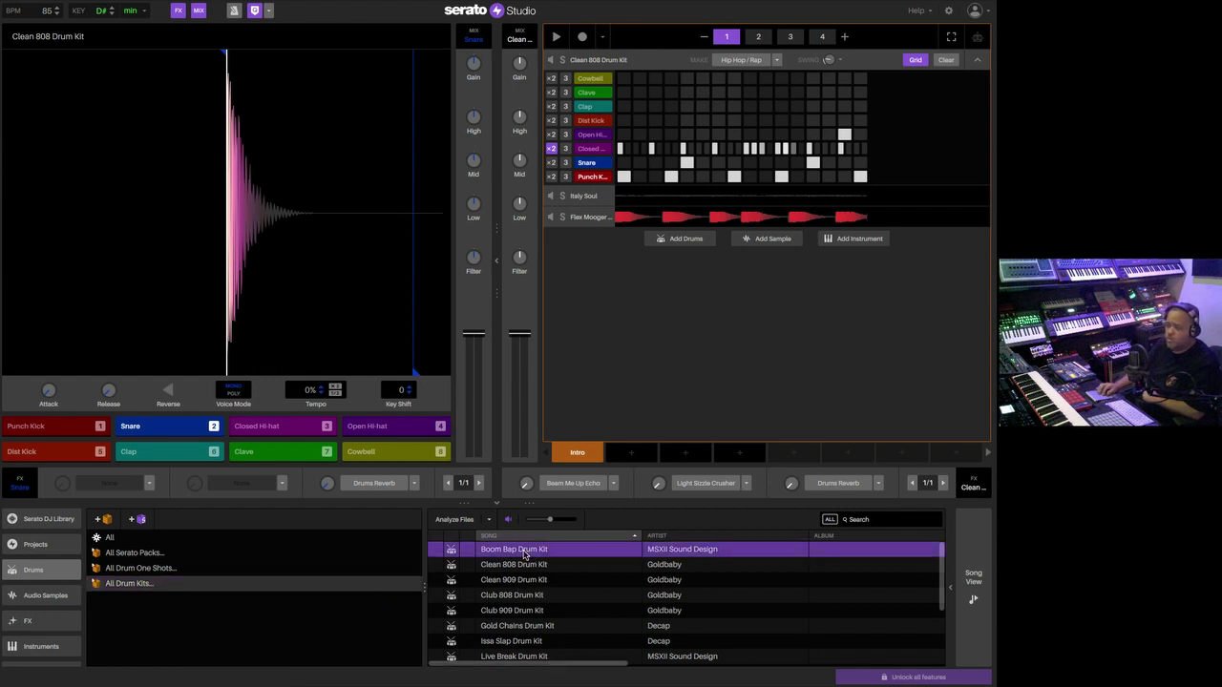
double_click(523, 551)
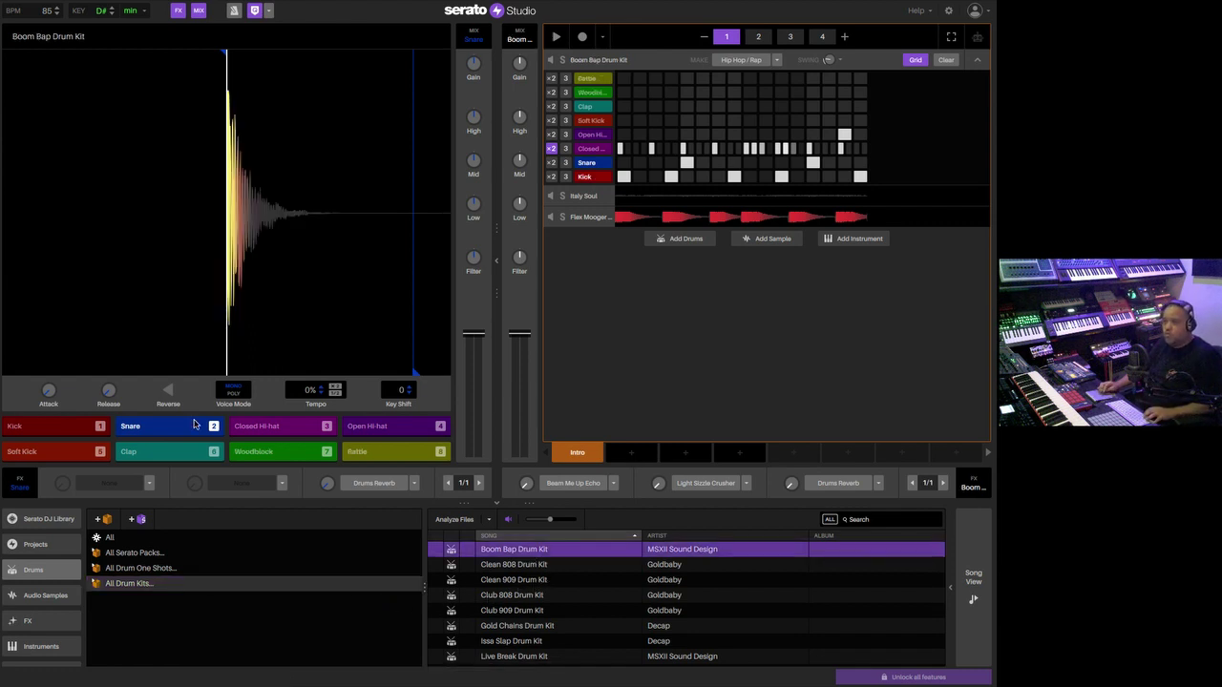
- Play the drum pattern with the deck soloed to compare the Boom Bap and Clean 808 kits
key(space)
key(space)
key(space)
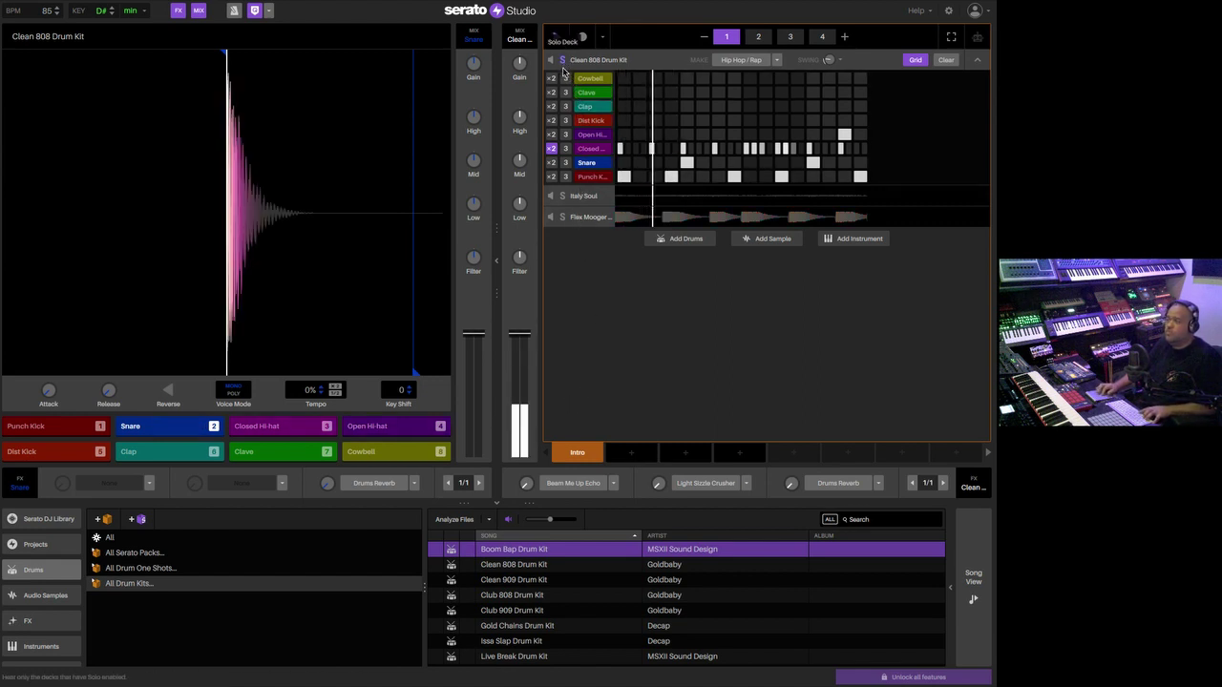
- Try the Boom Bap and Live Break kits in the drum deck and settle on the Old School Drum Kit, keeping the pattern
drag(514, 552, 231, 412)
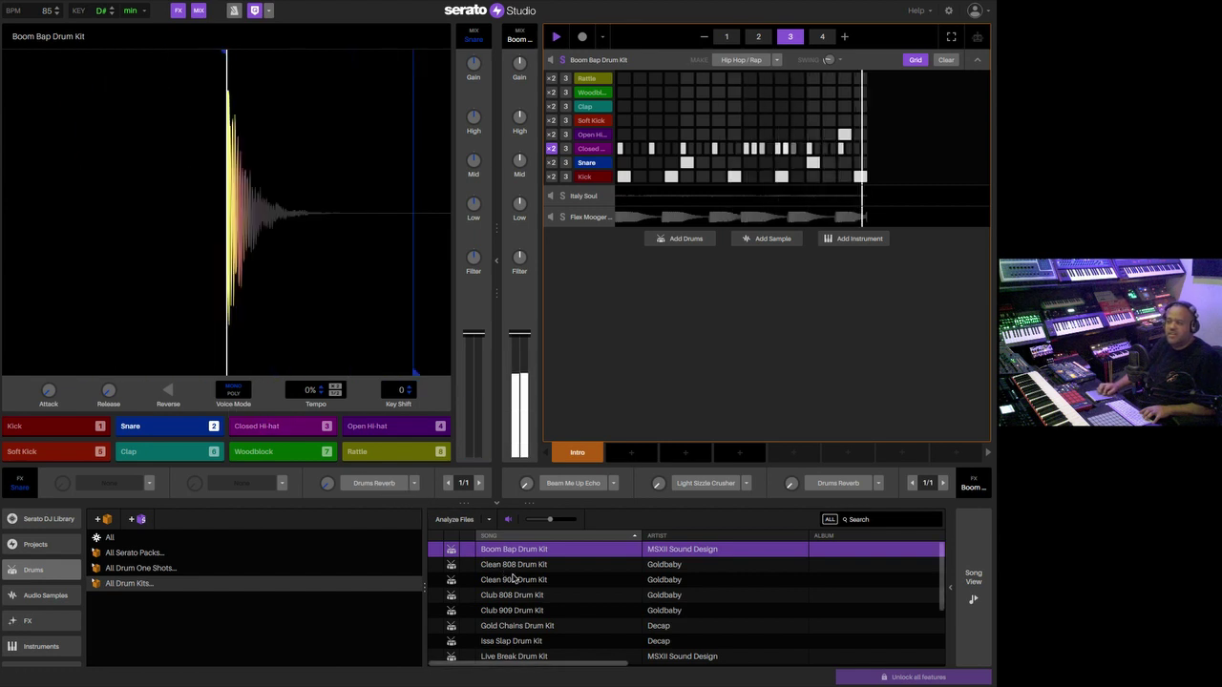
scroll(510, 577, down, 3)
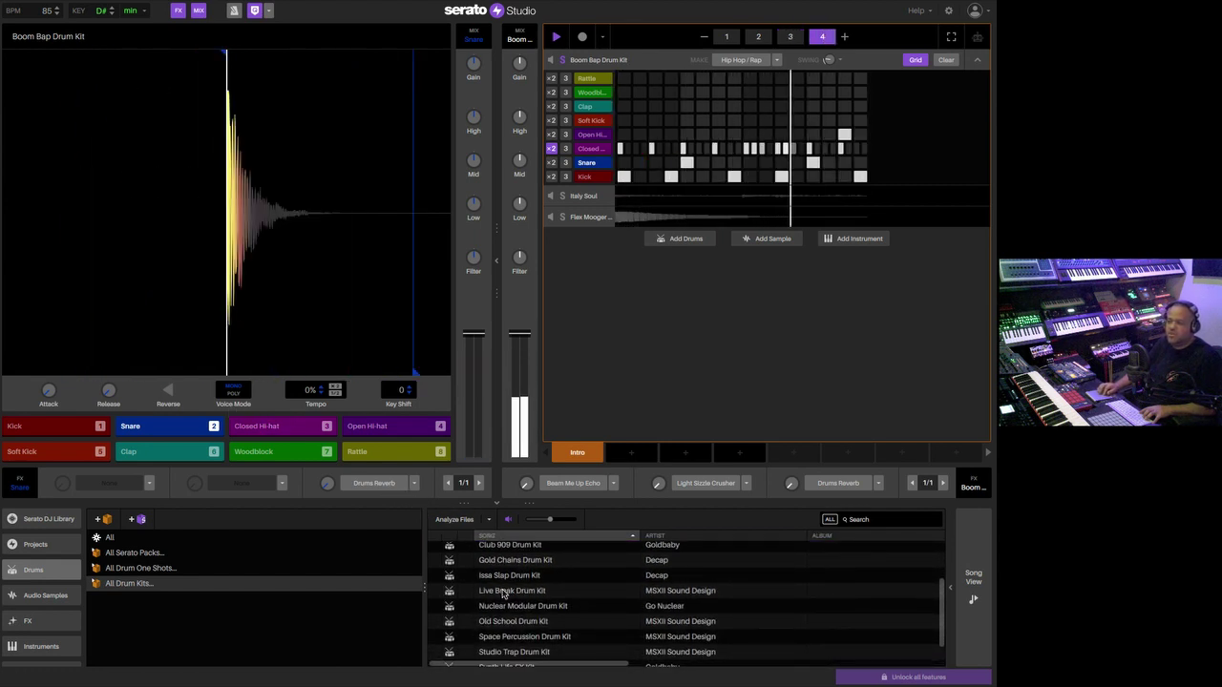
drag(516, 590, 270, 451)
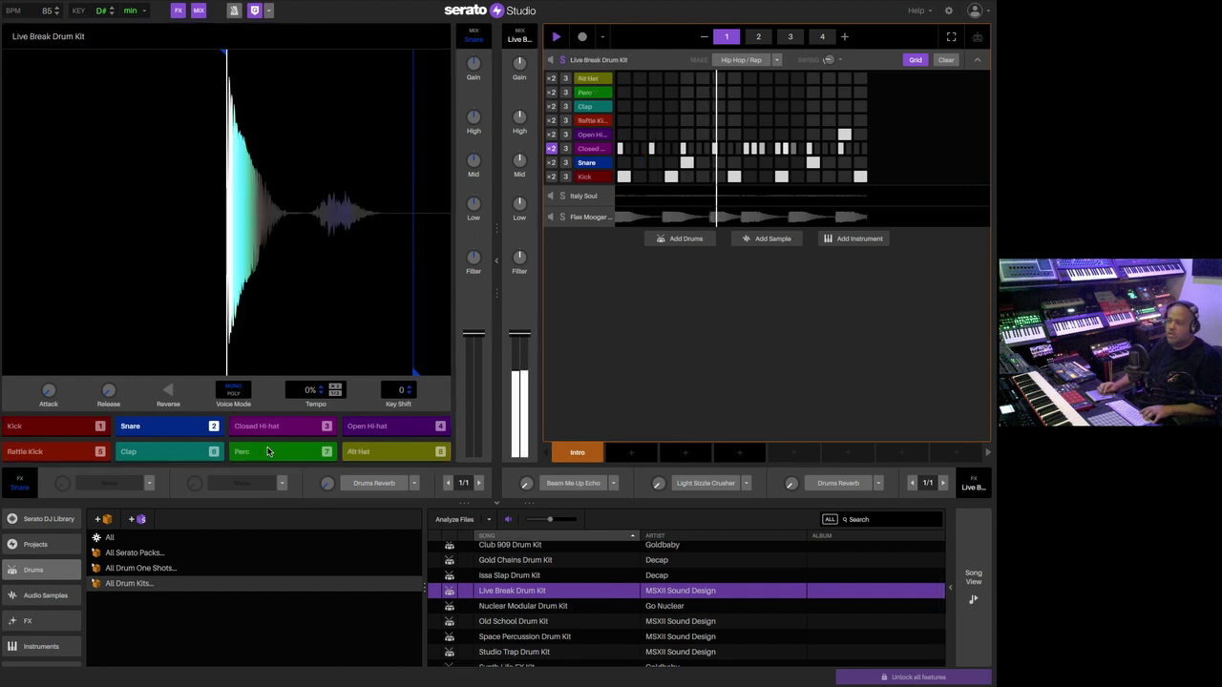
scroll(509, 580, down, 1)
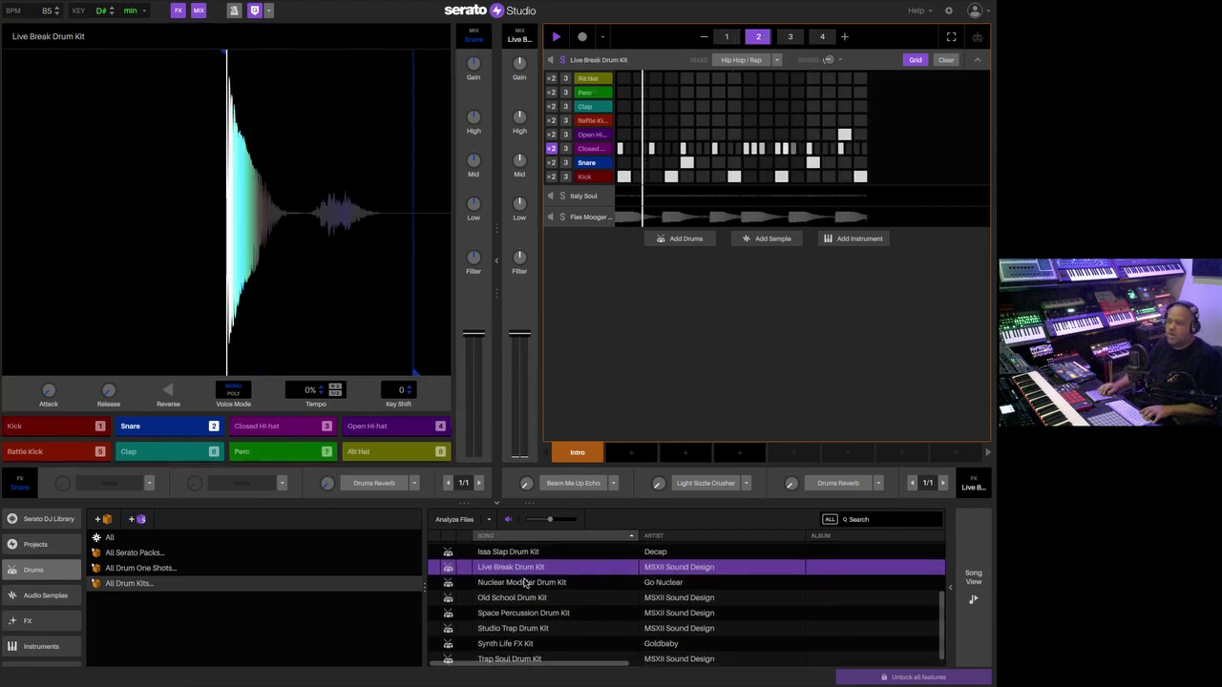
drag(511, 600, 254, 423)
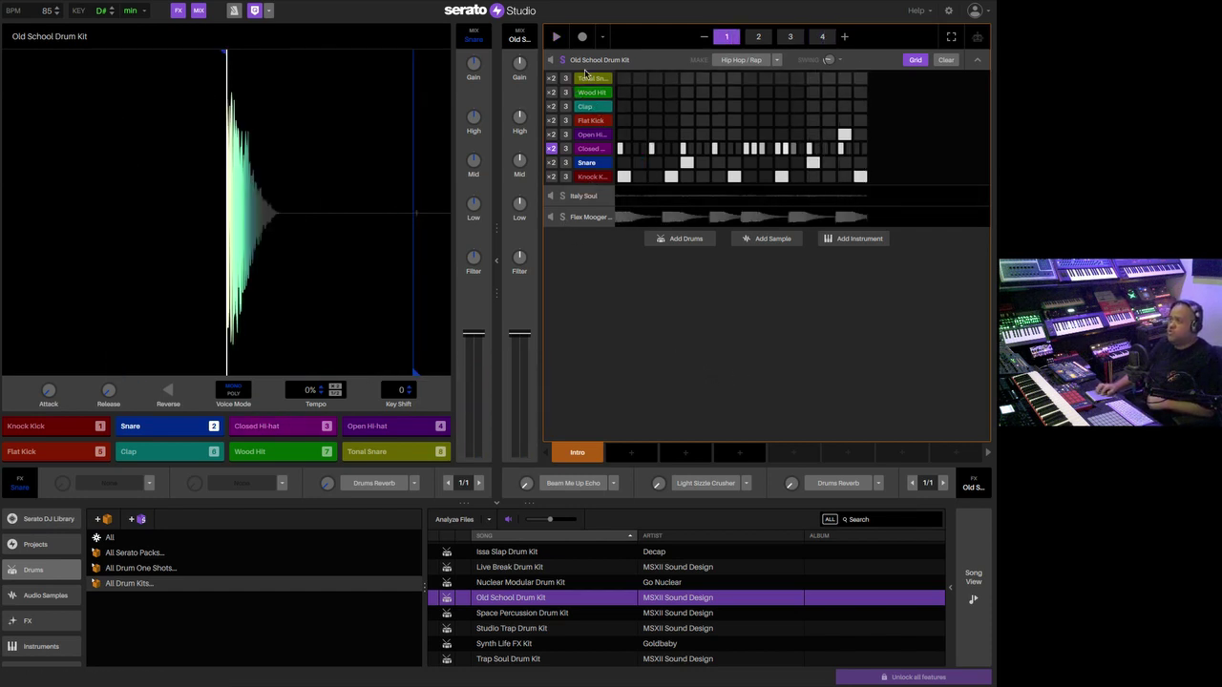
- Review the sequencer patterns of the Old School Drum Kit, Italy Soul and Flex Mooger Bass decks and play the scene
click(974, 61)
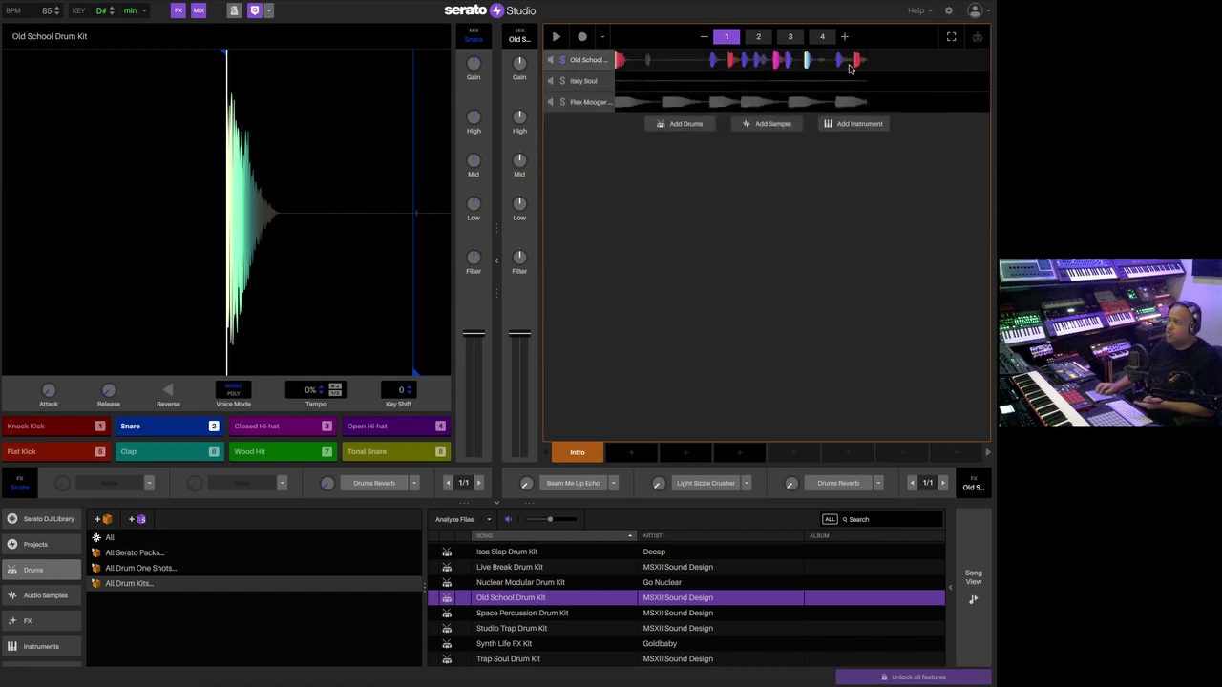
click(589, 85)
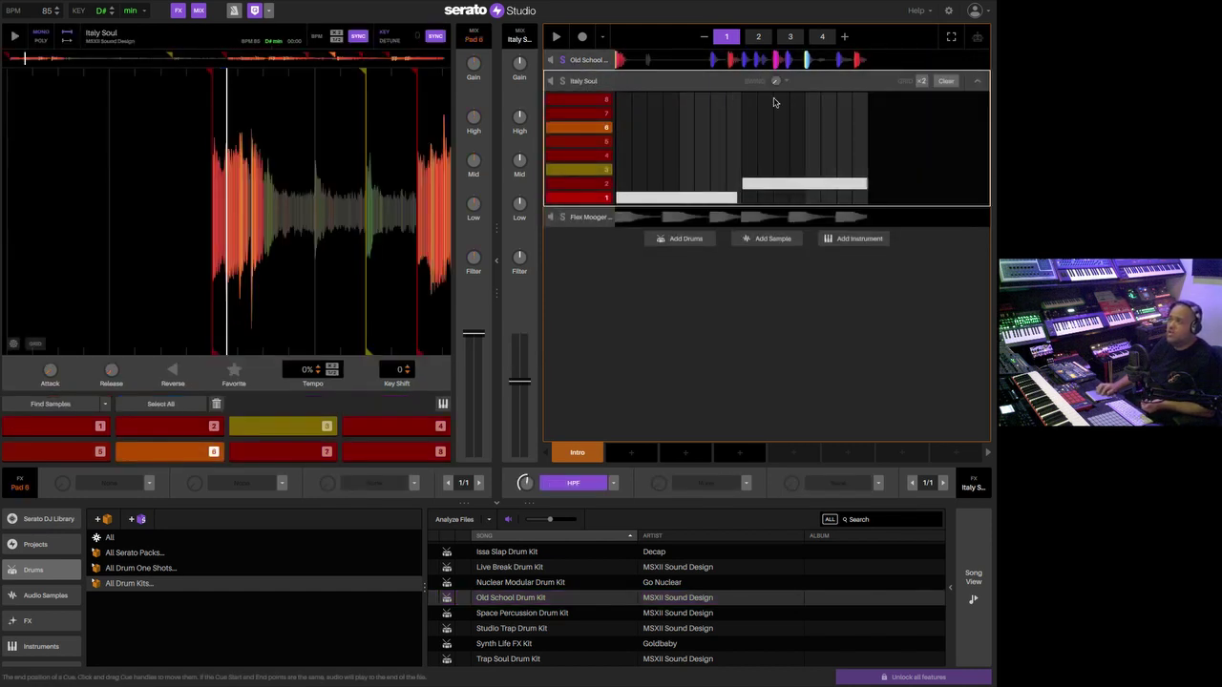
click(975, 81)
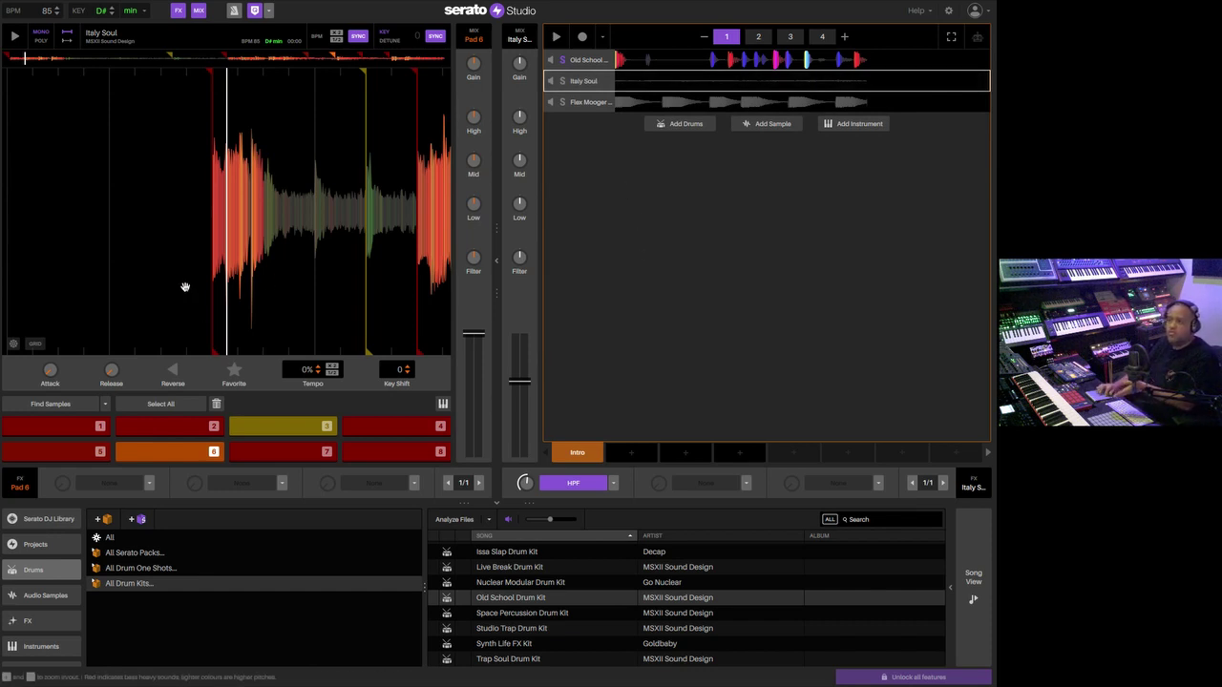
click(589, 59)
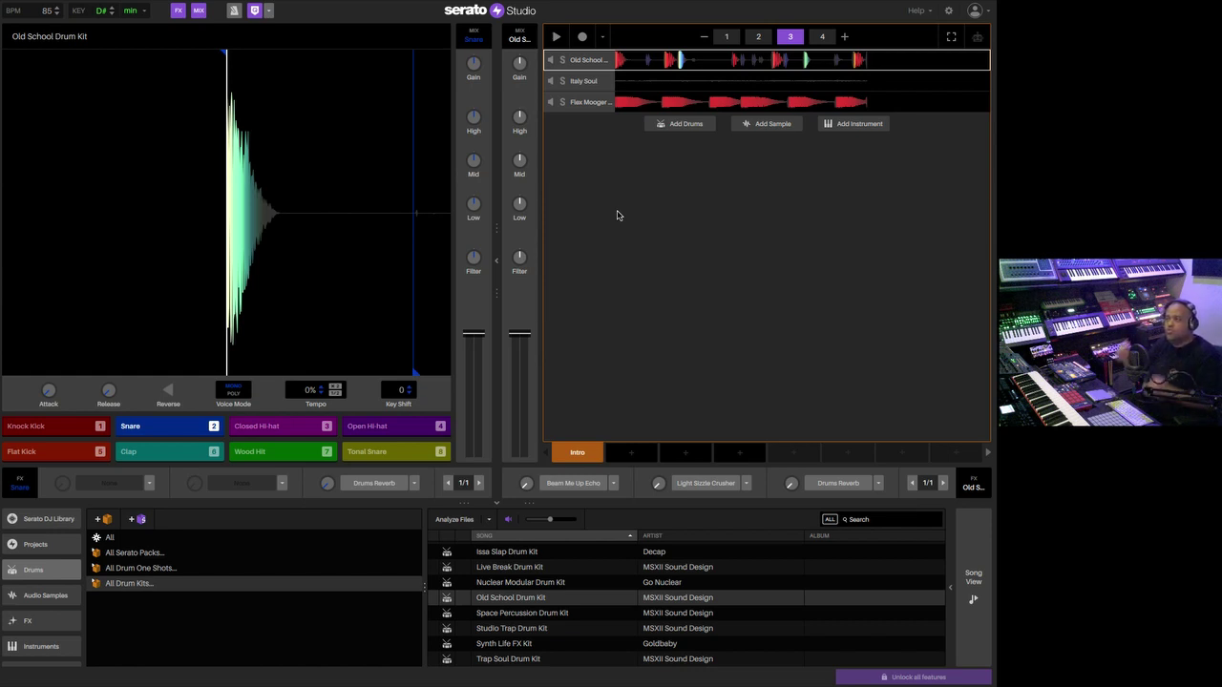
click(590, 61)
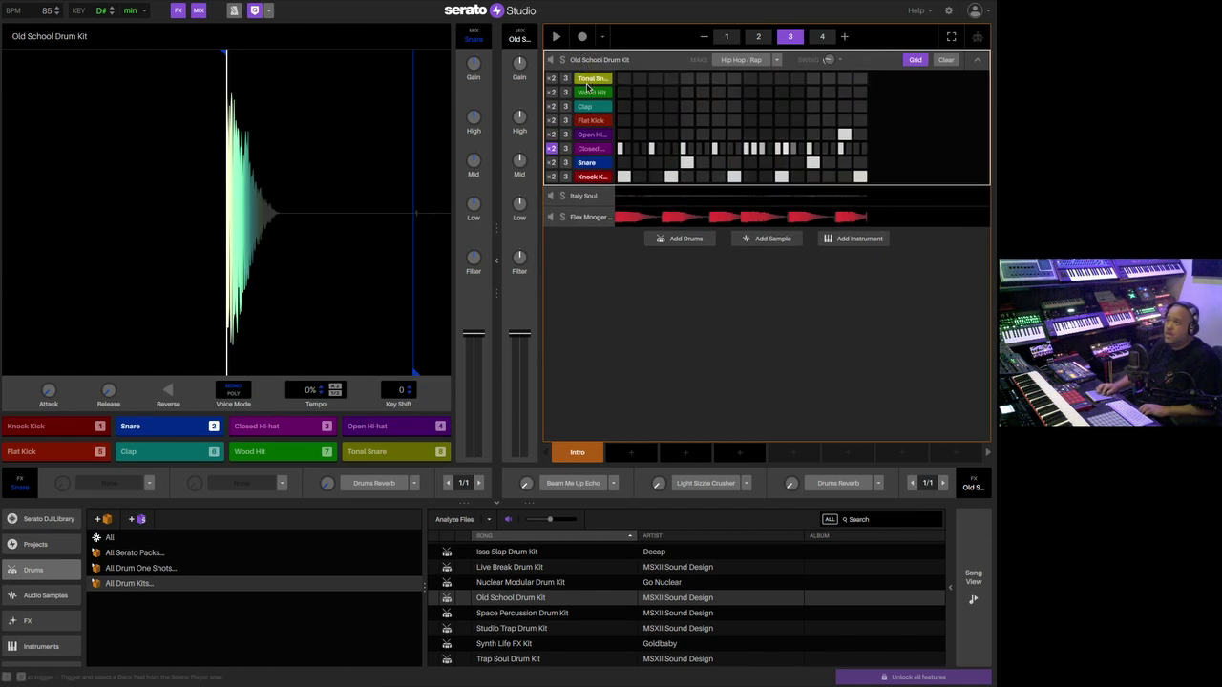
click(586, 218)
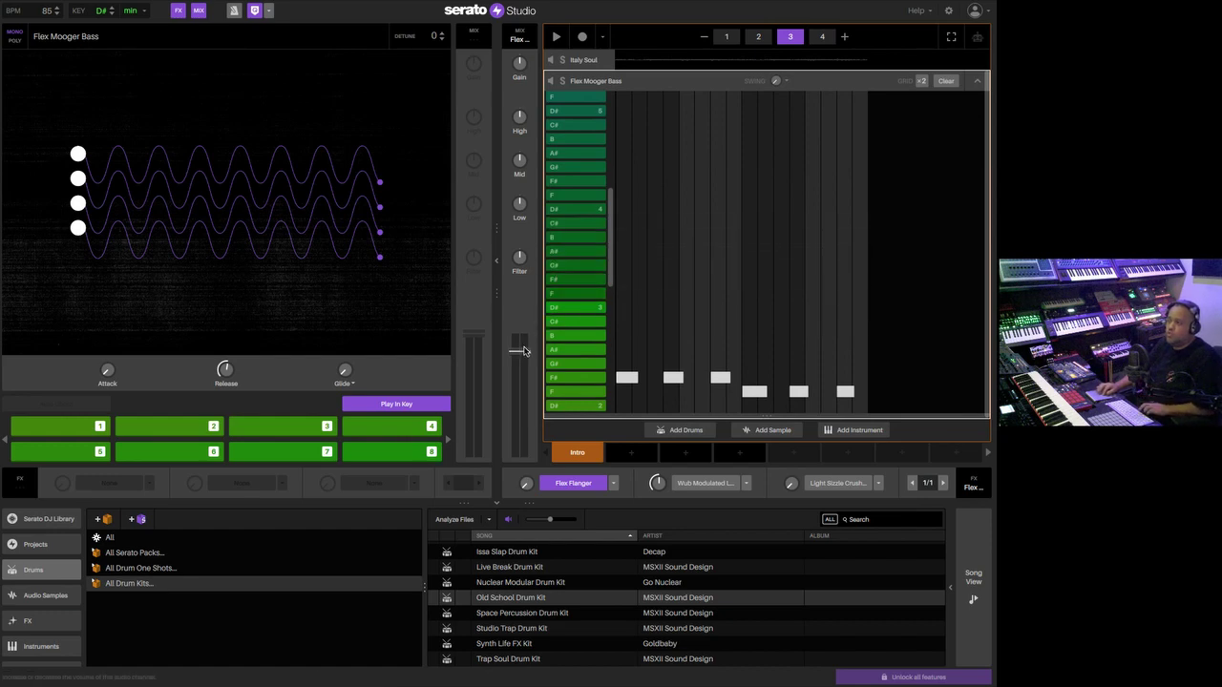
key(space)
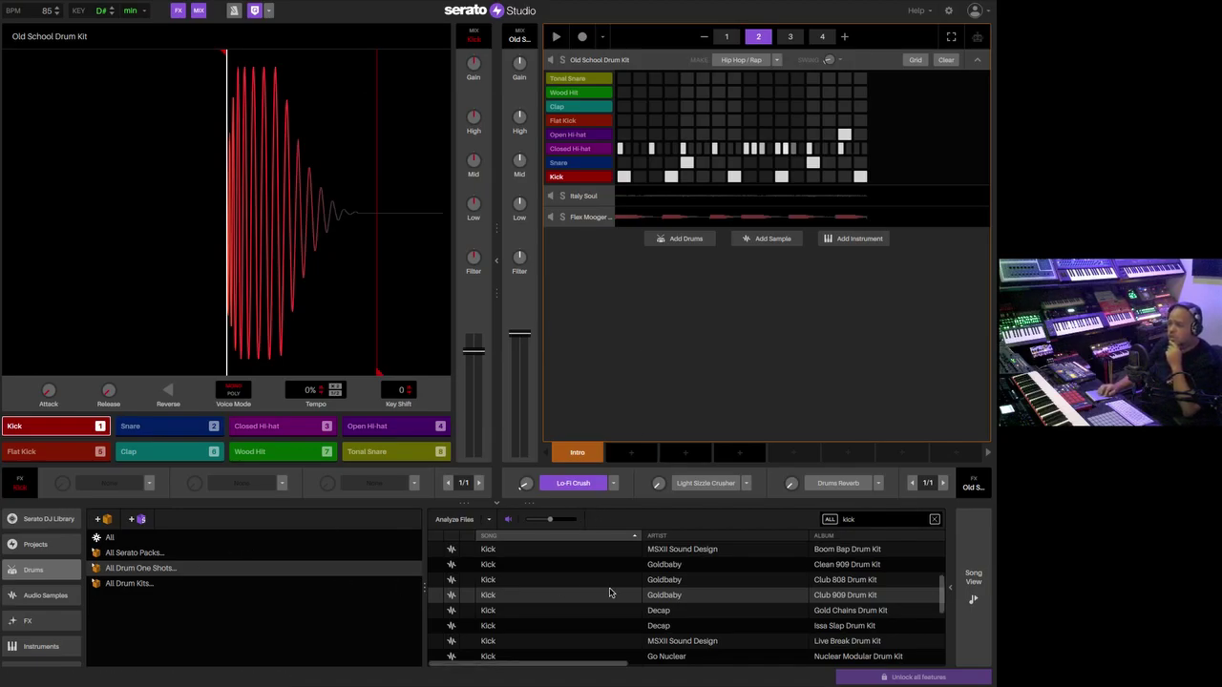
- Show the song timeline instead of the library and play the Intro scene from it
click(971, 592)
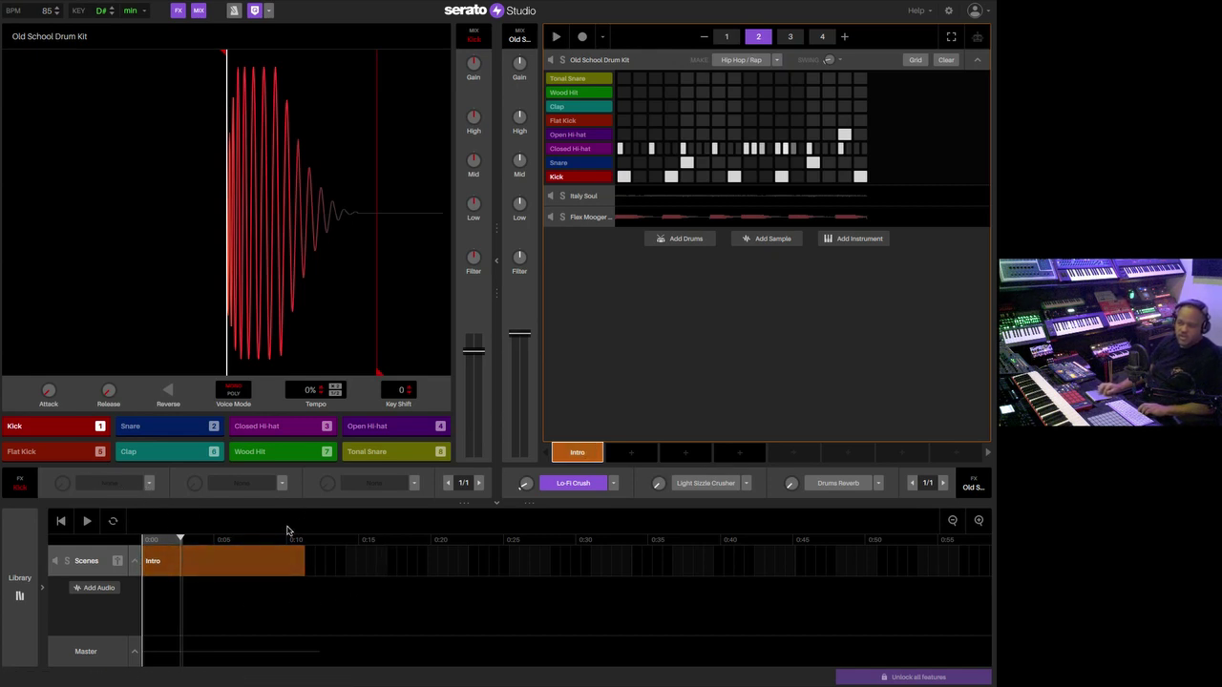
click(205, 561)
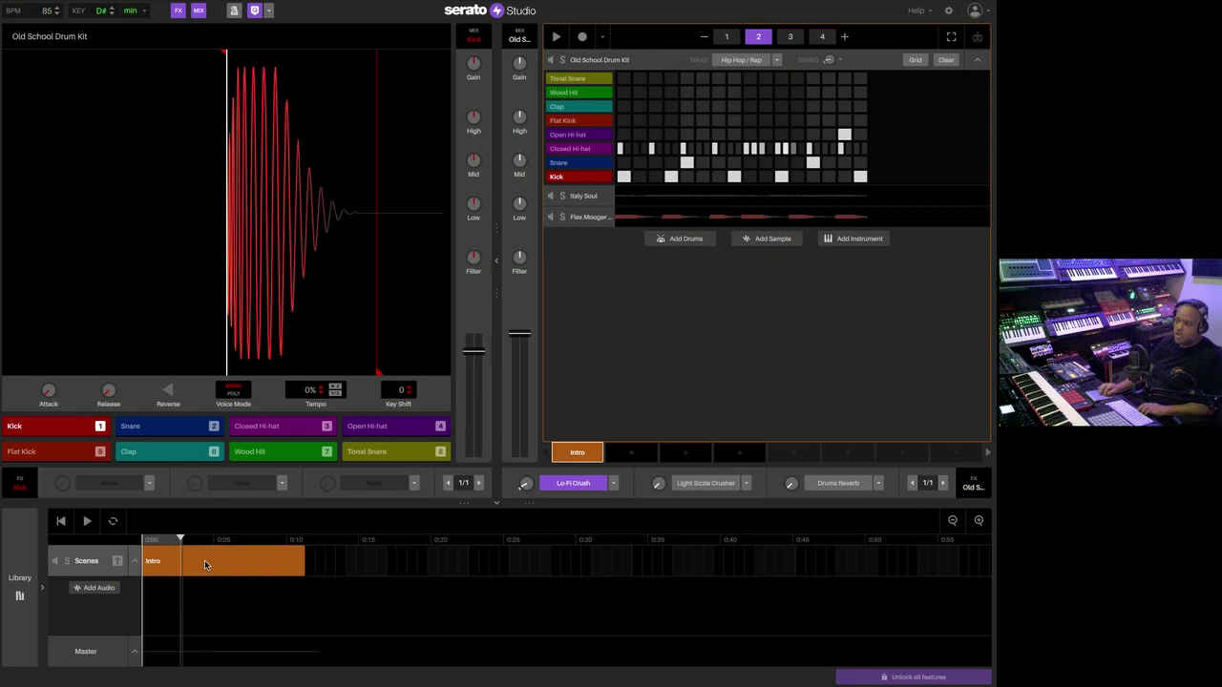
click(86, 523)
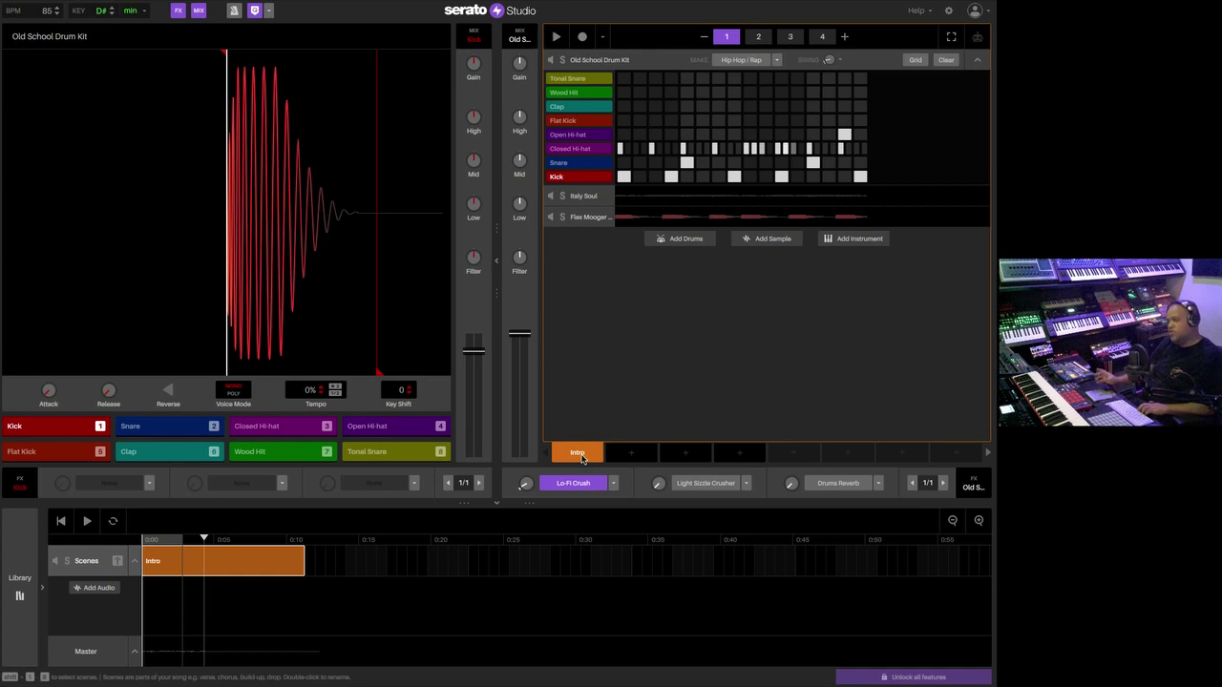
- Create Scene 2 and Scene 3 as copies of the Intro and place them one after another behind it on the timeline
mouse_move(631, 455)
click(631, 454)
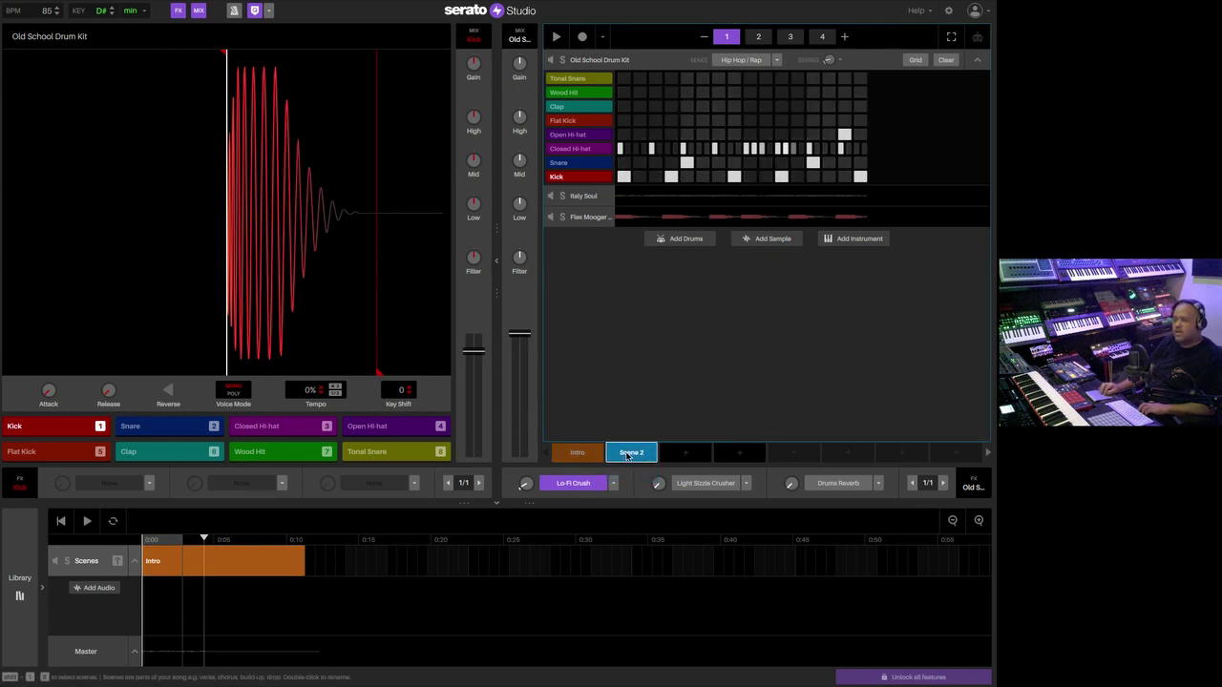
drag(628, 456, 331, 565)
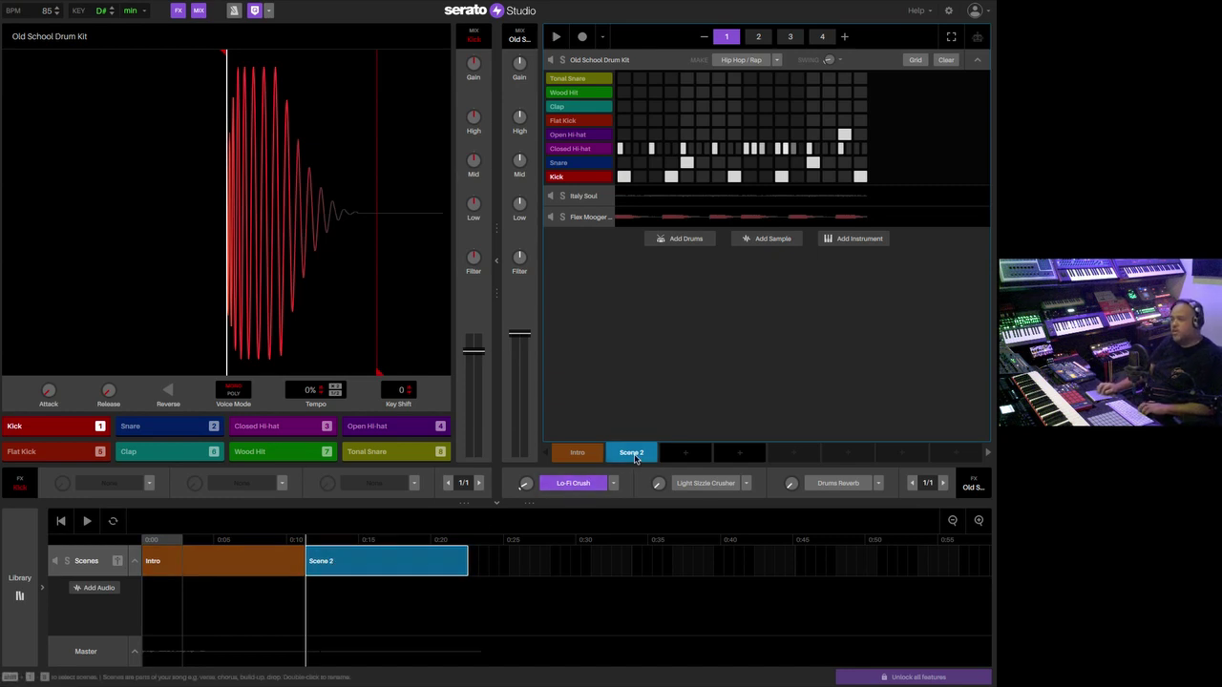
mouse_move(686, 456)
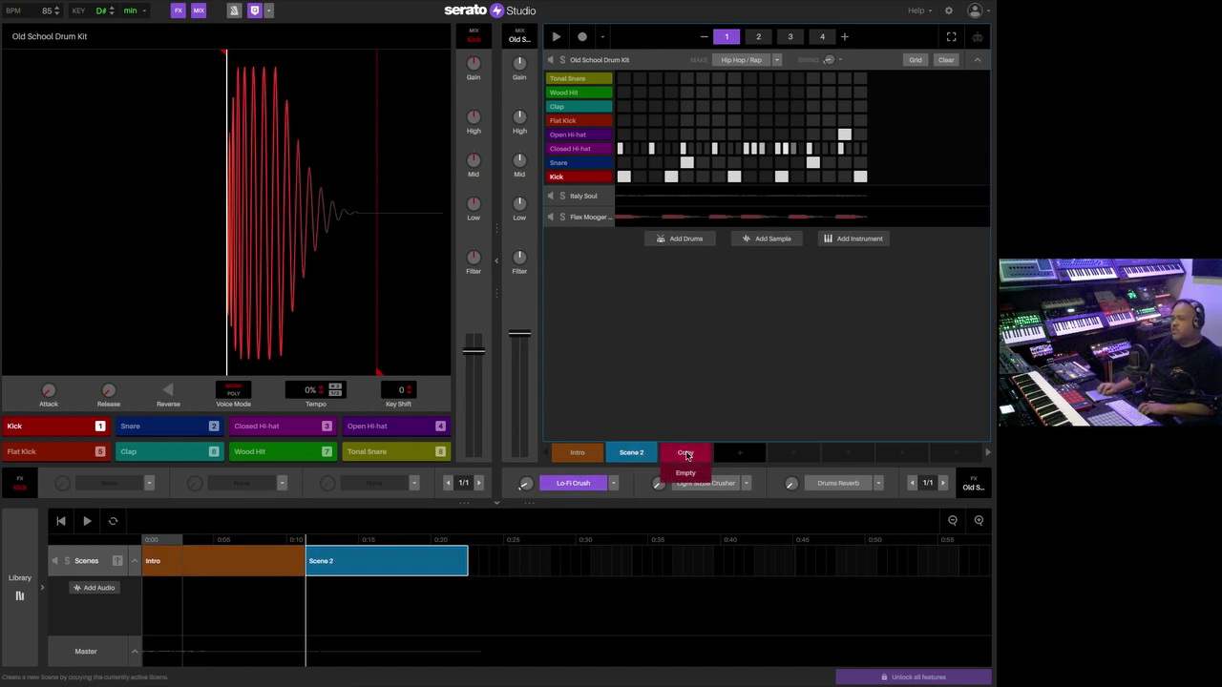
click(686, 455)
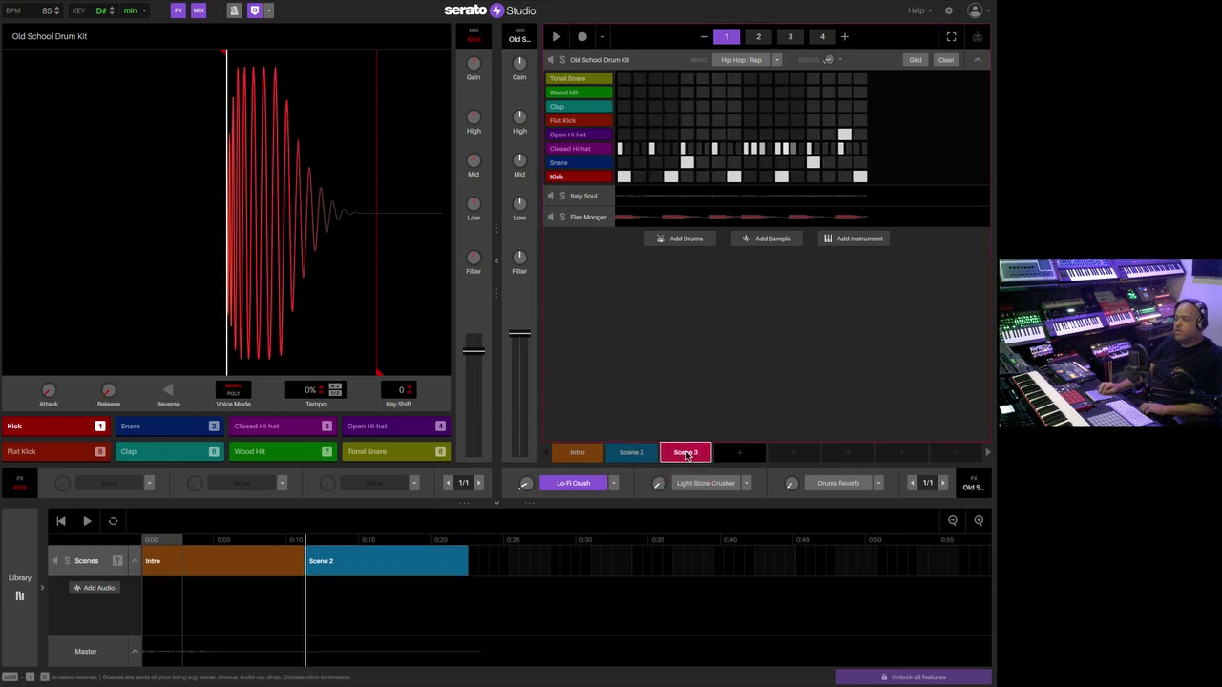
drag(685, 454, 497, 565)
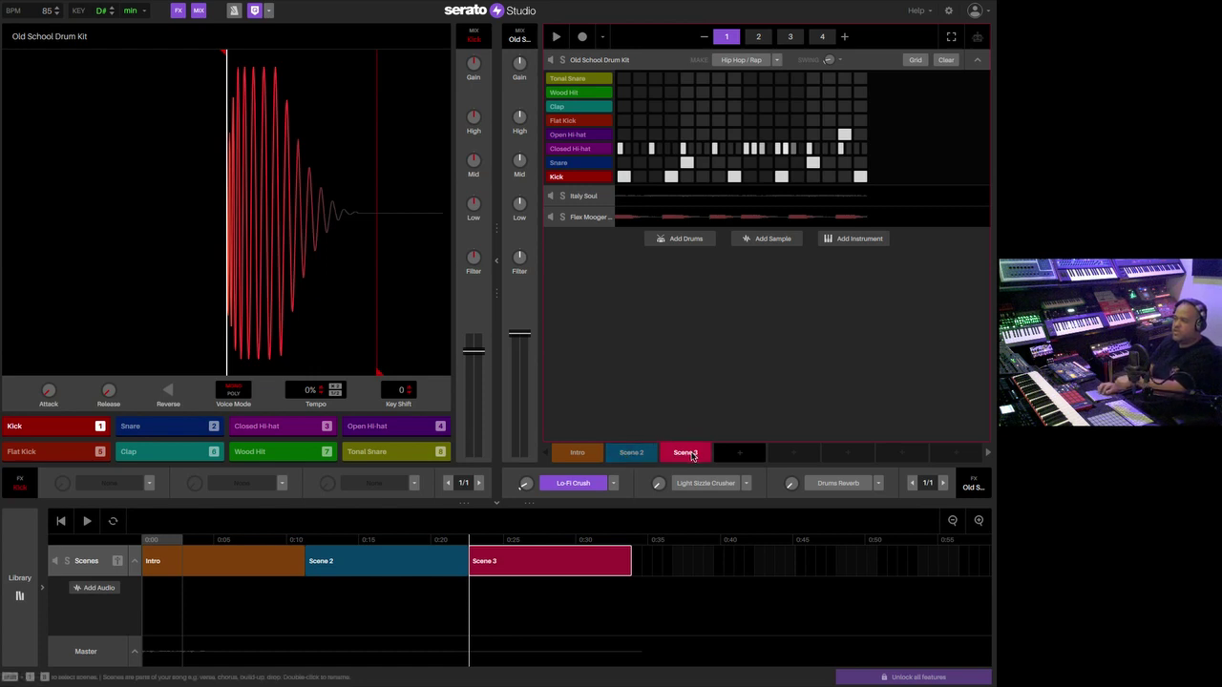
- Clear the Old School Drum Kit and Flex Mooger Bass patterns from the Intro scene
click(578, 456)
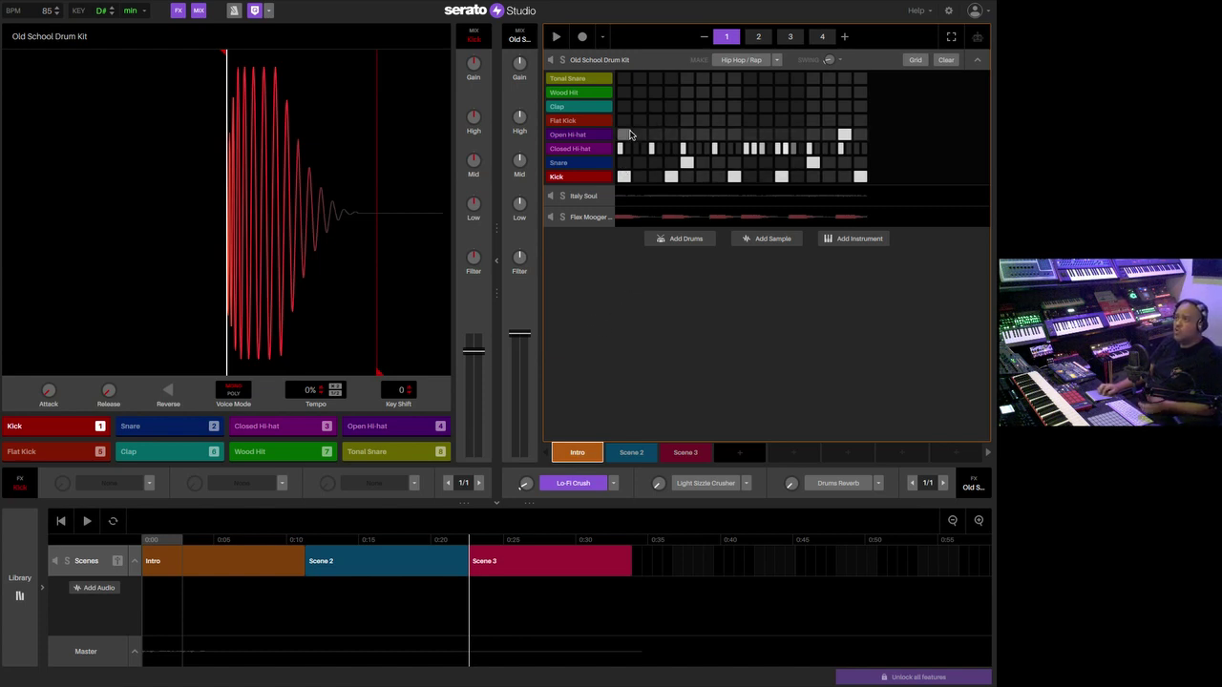
click(589, 63)
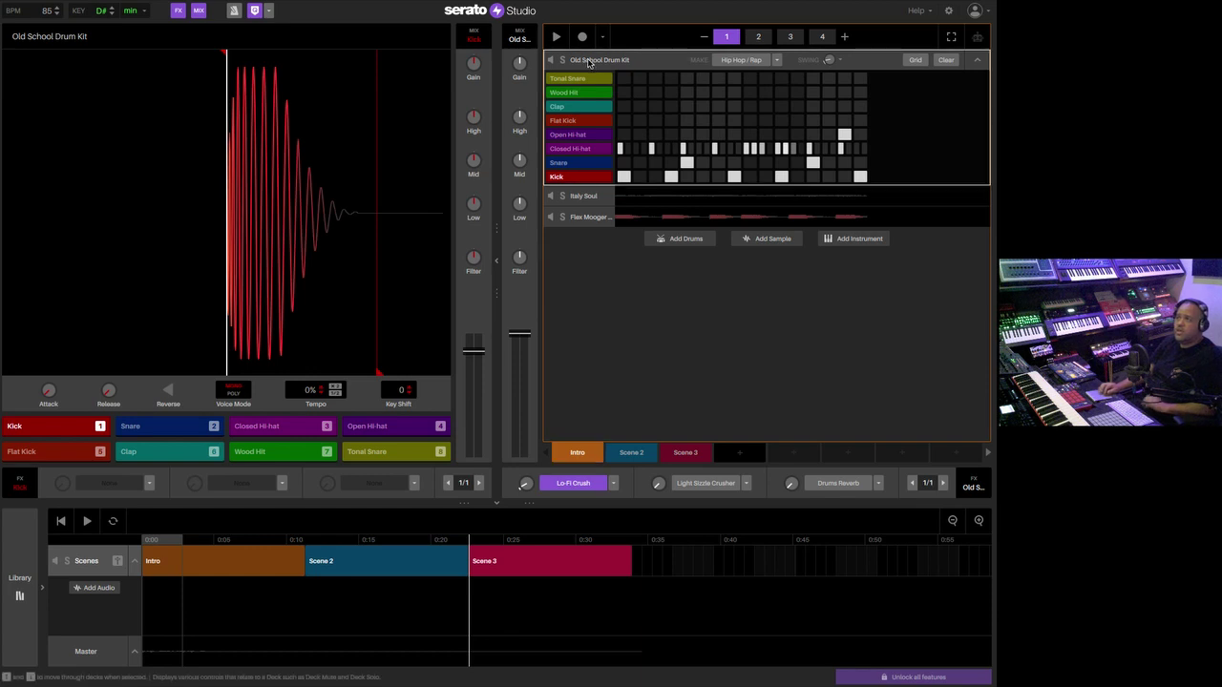
click(946, 60)
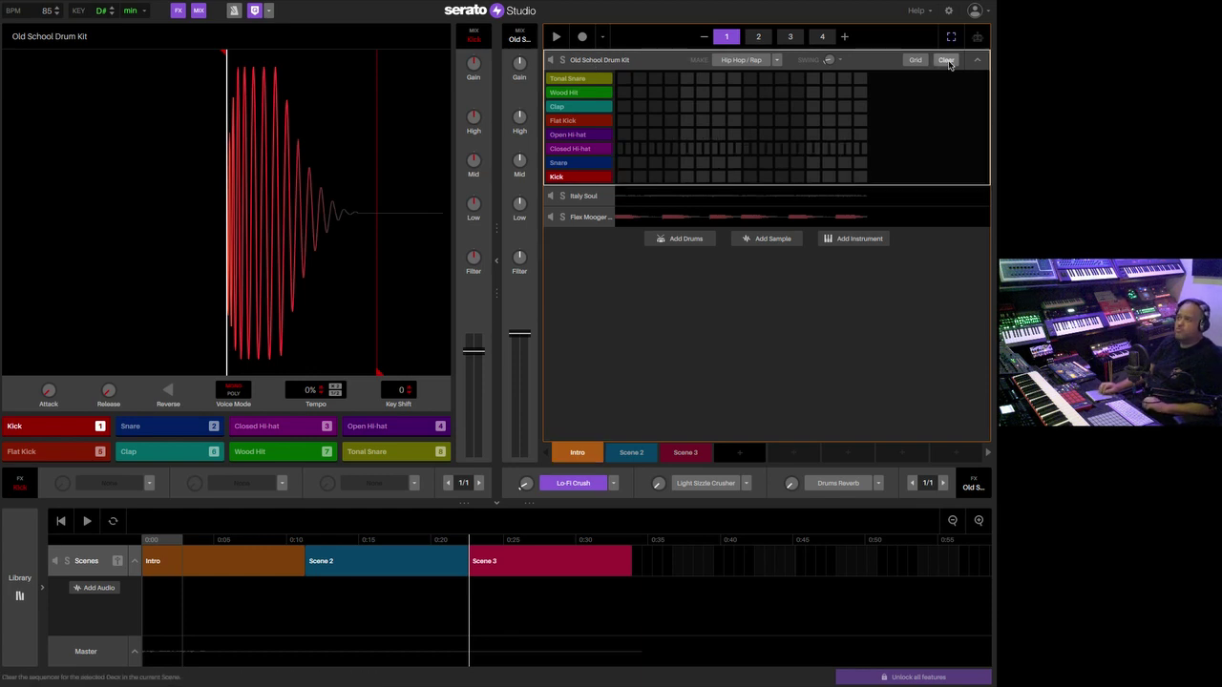
key(space)
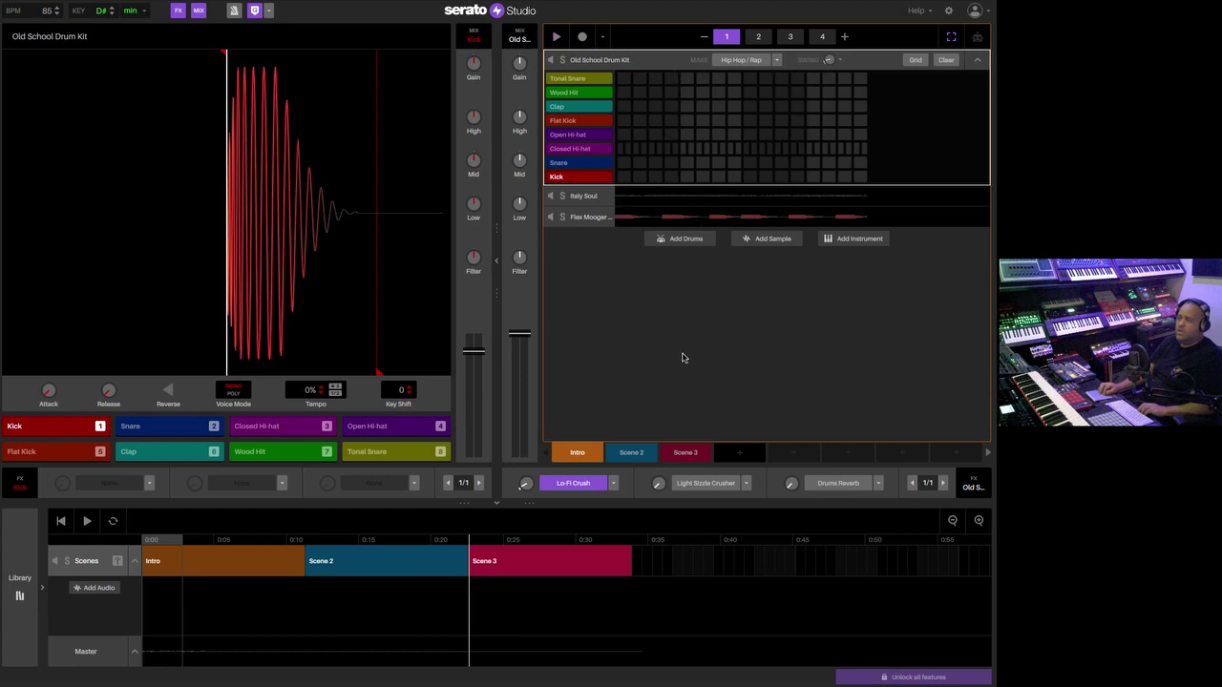
click(603, 223)
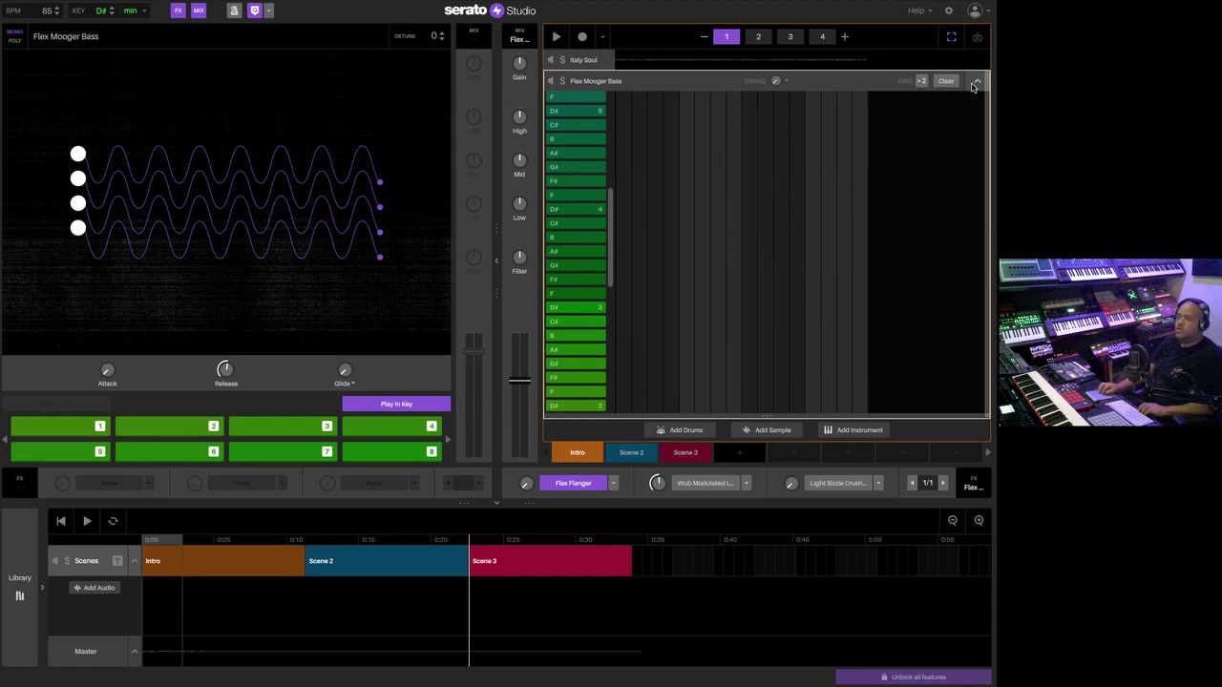
click(976, 82)
- Play the Intro scene from the song timeline to check how it sounds
click(187, 574)
key(space)
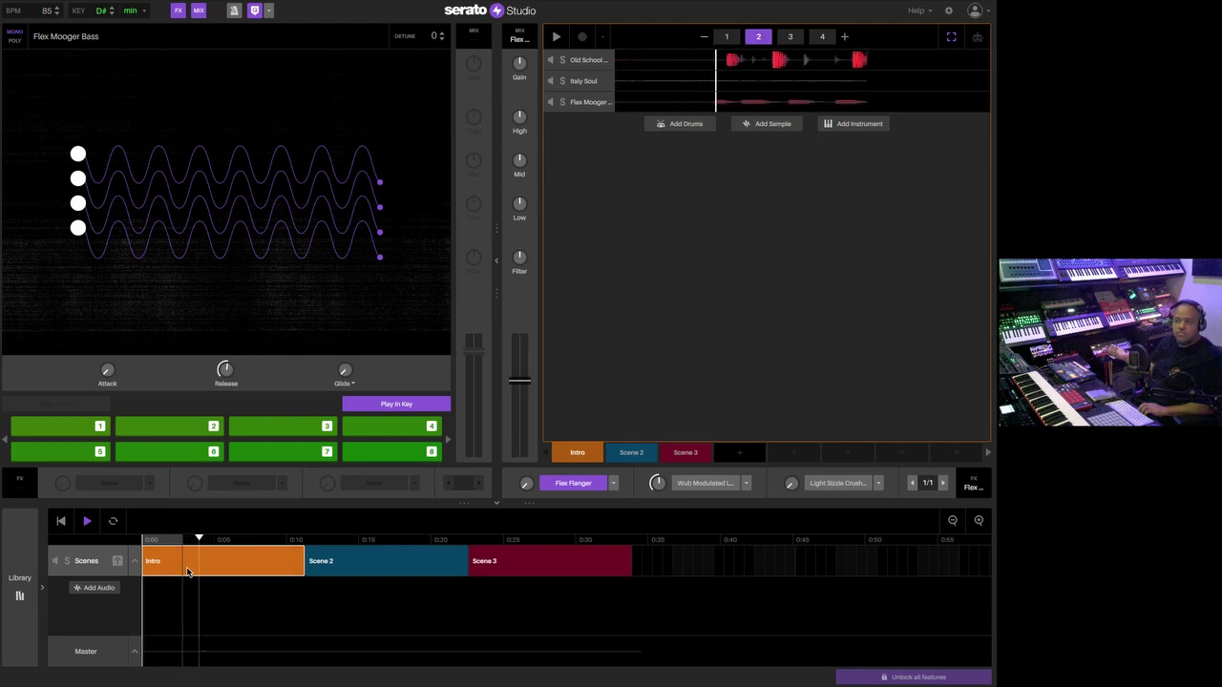
key(space)
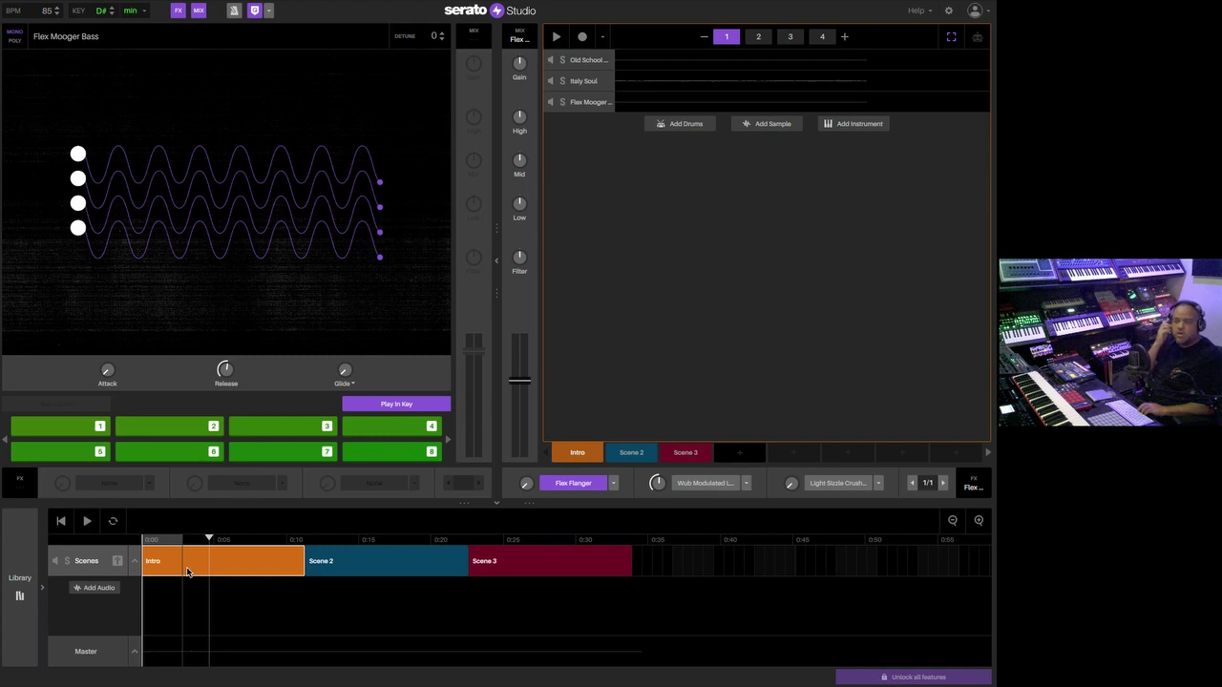
key(space)
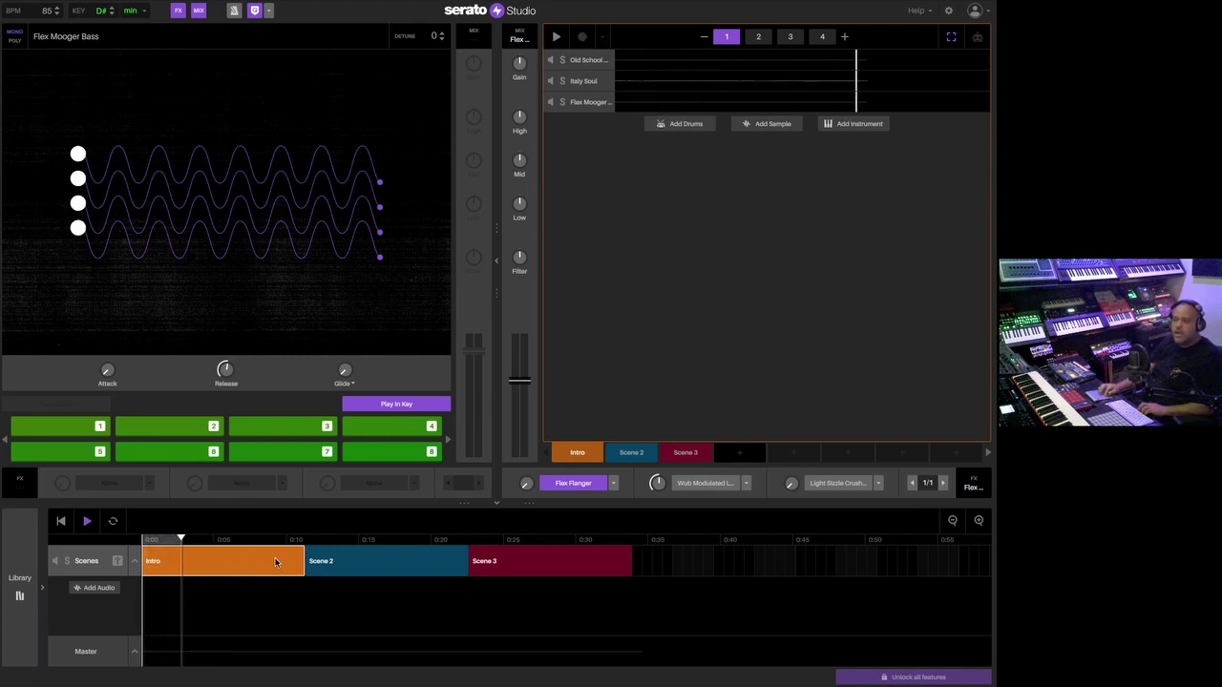
key(space)
- Clear the Flex Mooger Bass pattern from Scene 2 and play that scene on the timeline
click(392, 561)
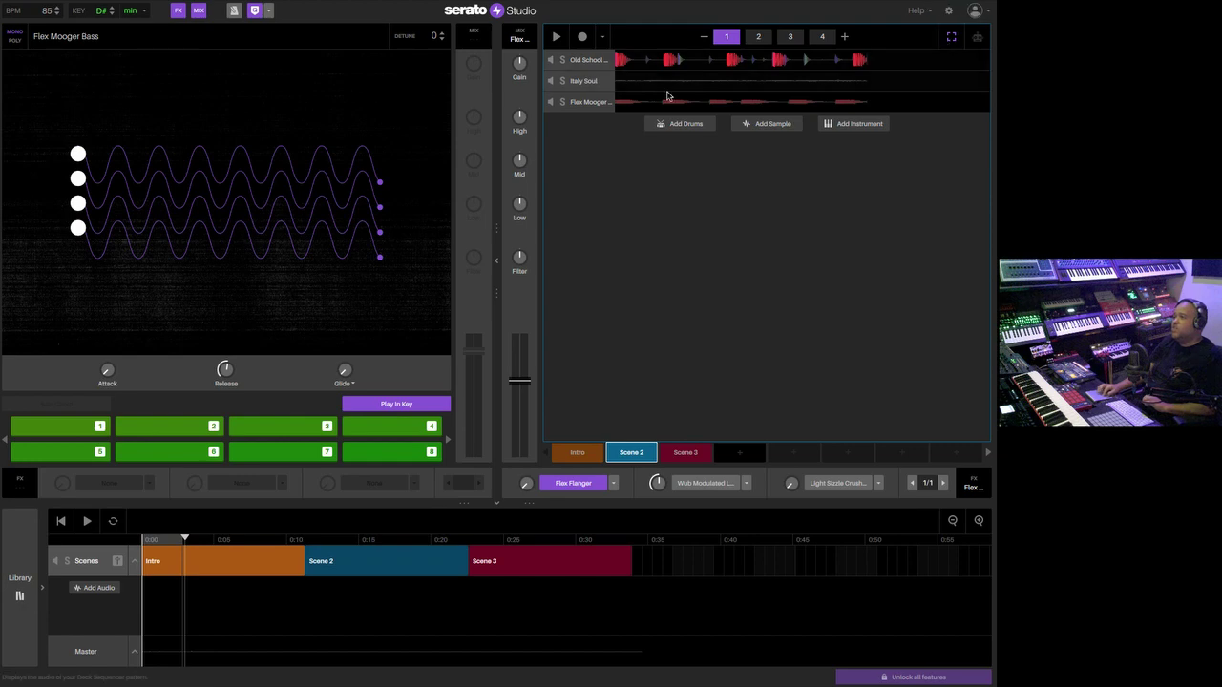
click(588, 103)
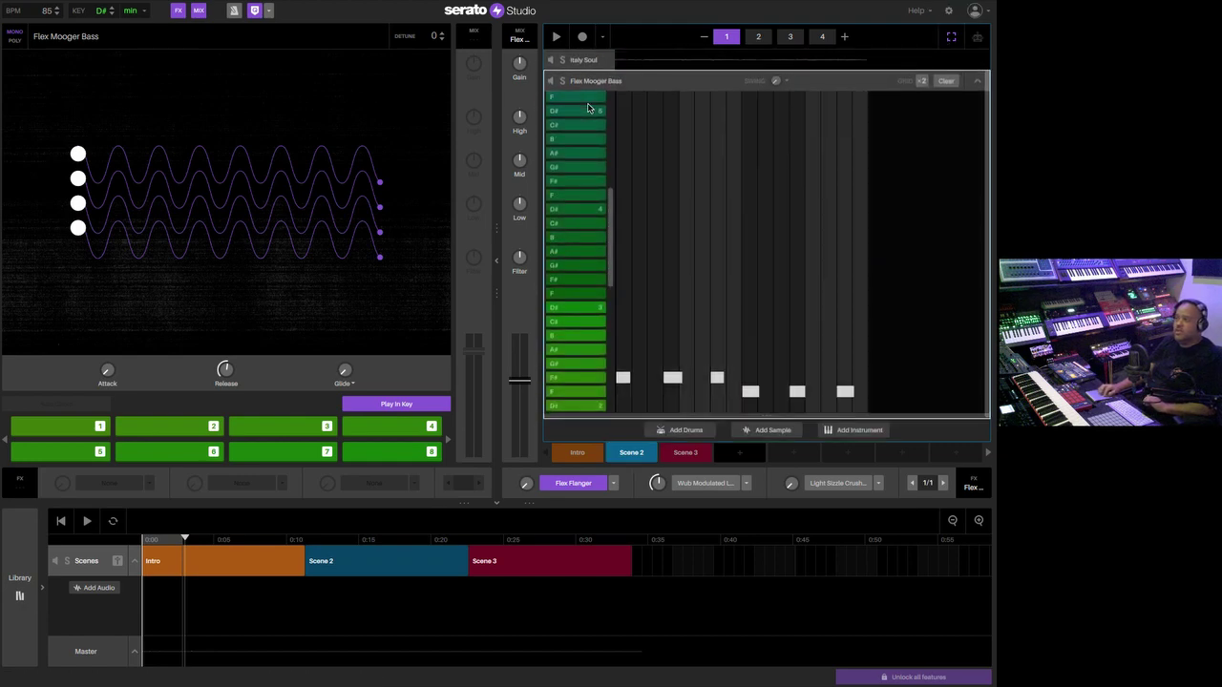
click(947, 81)
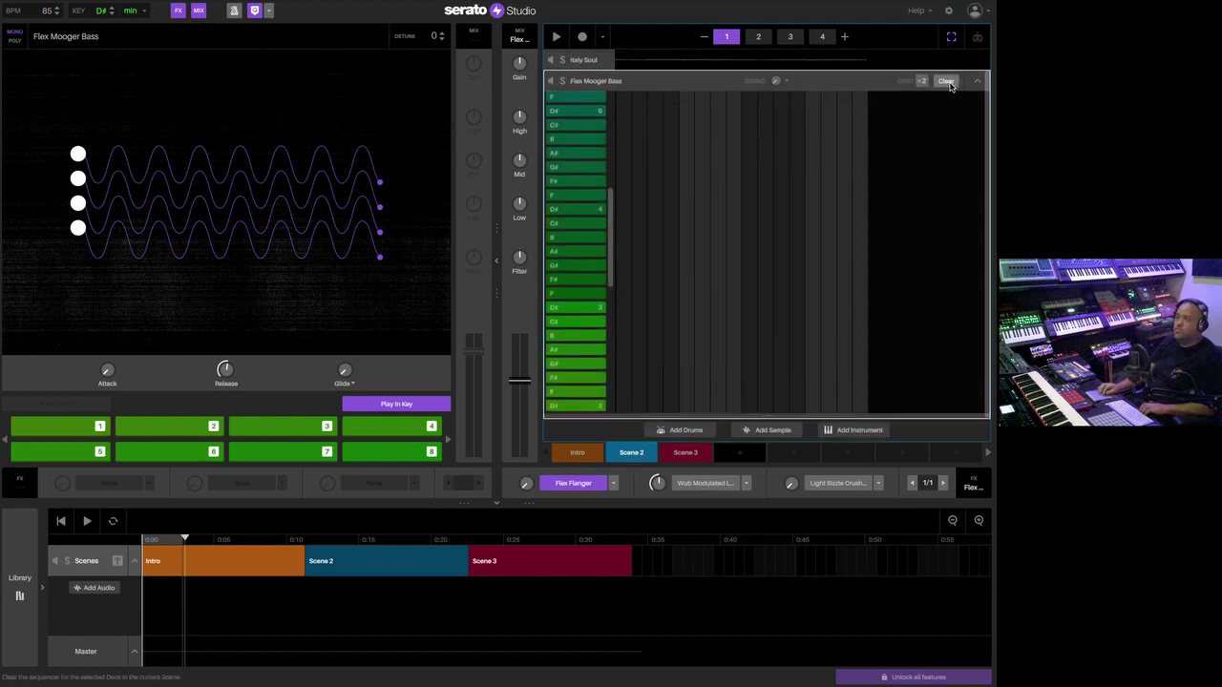
click(355, 566)
key(space)
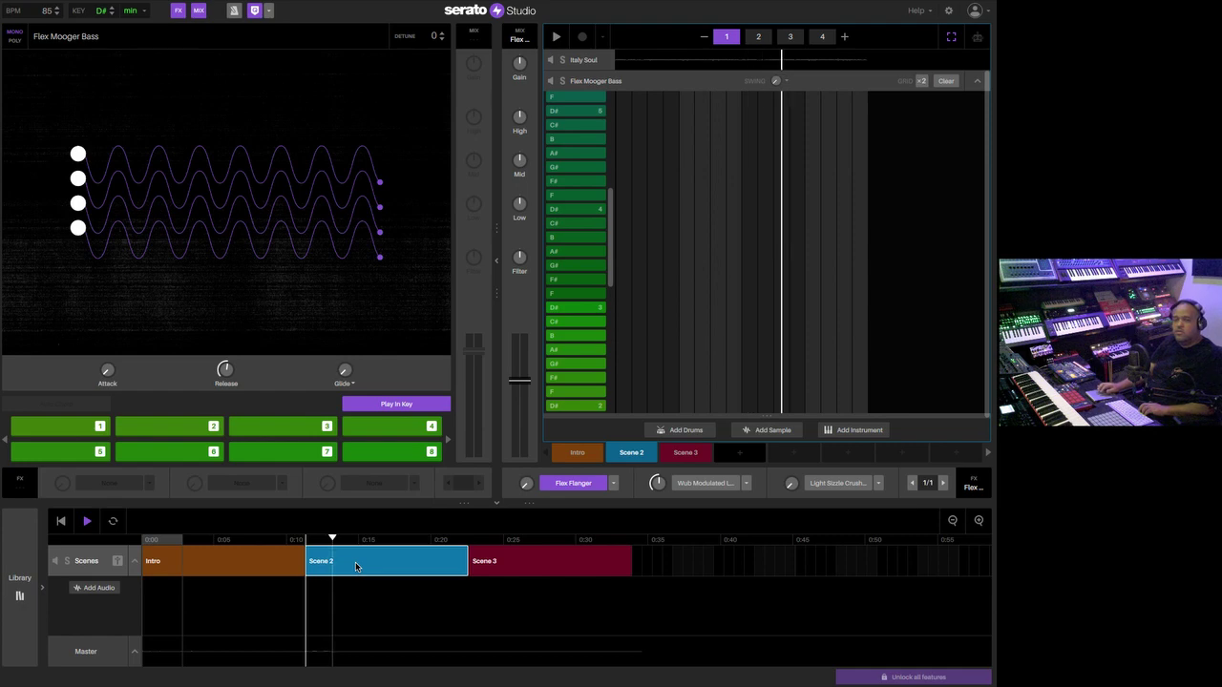
key(space)
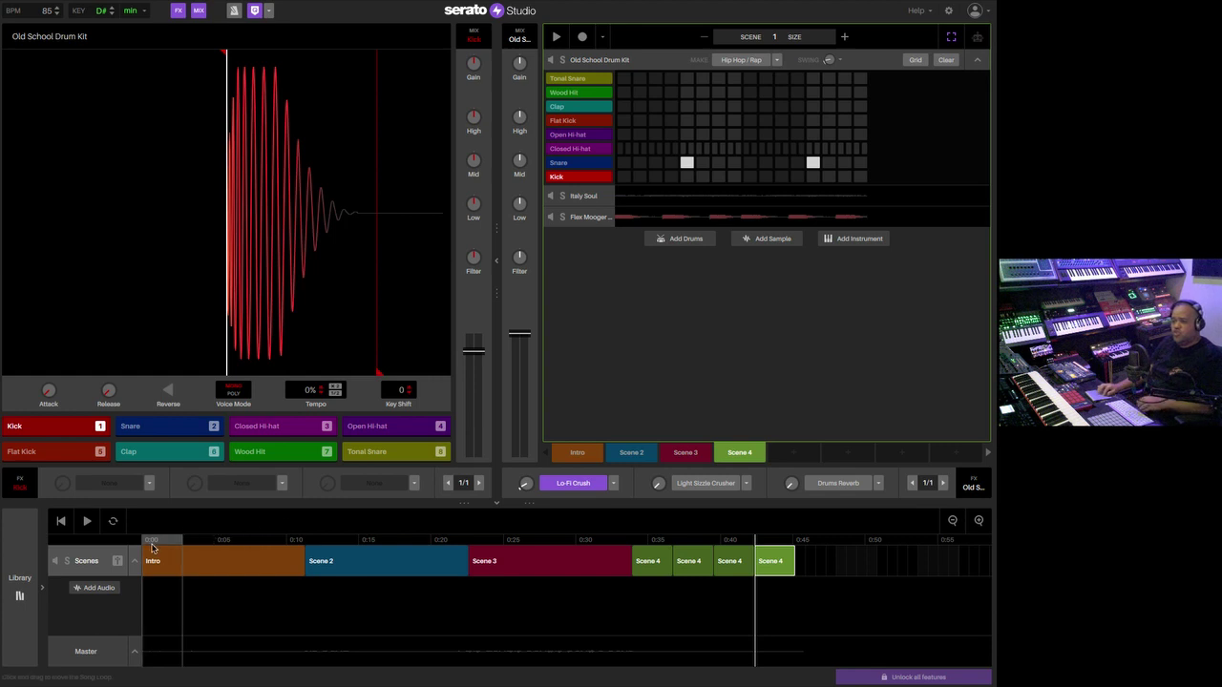
- Open the master channel and raise its High, Mid and Low EQ levels
click(102, 651)
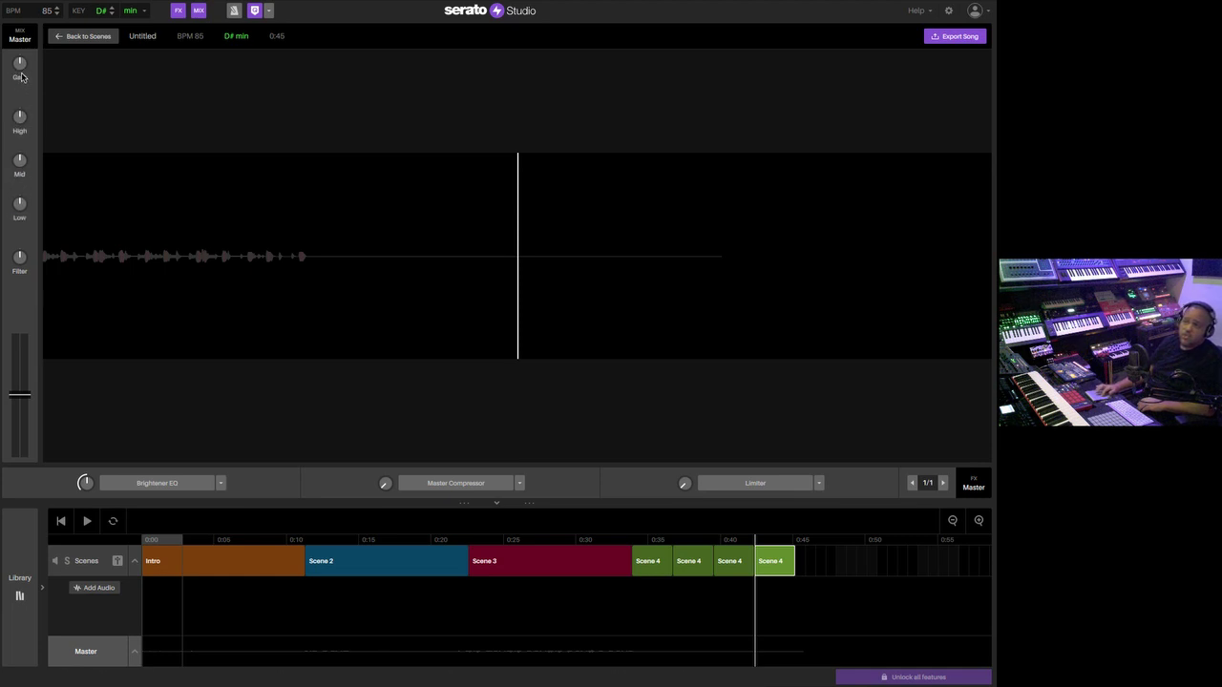
mouse_move(18, 71)
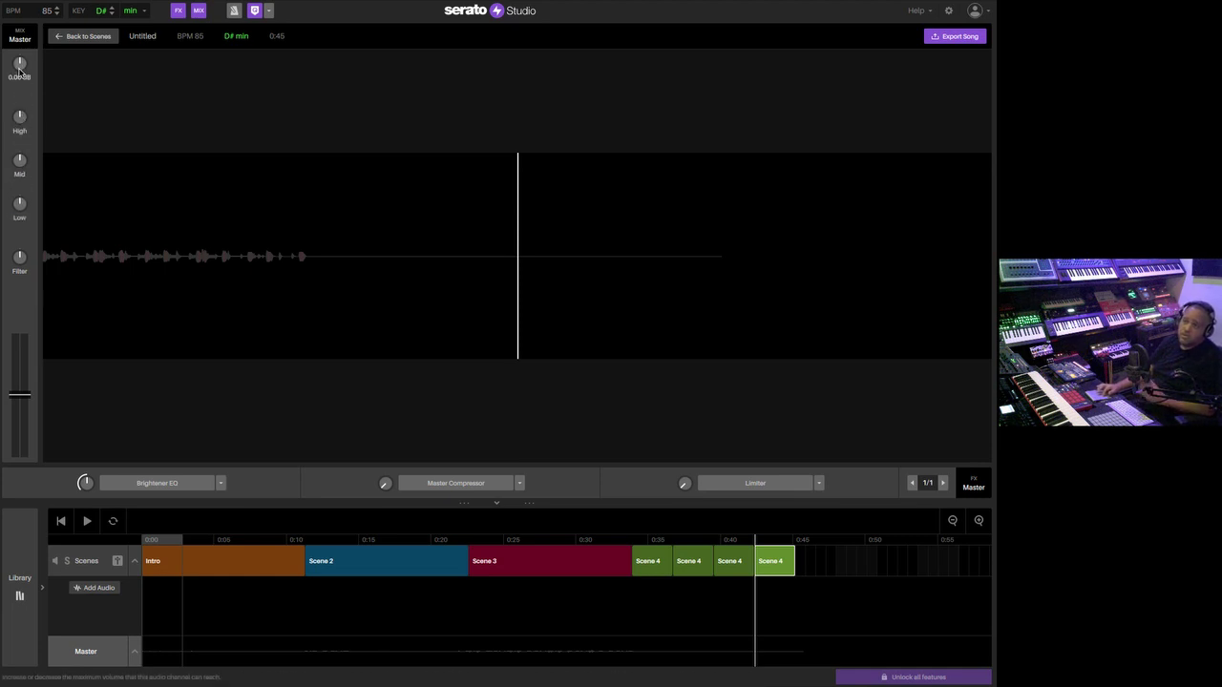
mouse_move(20, 120)
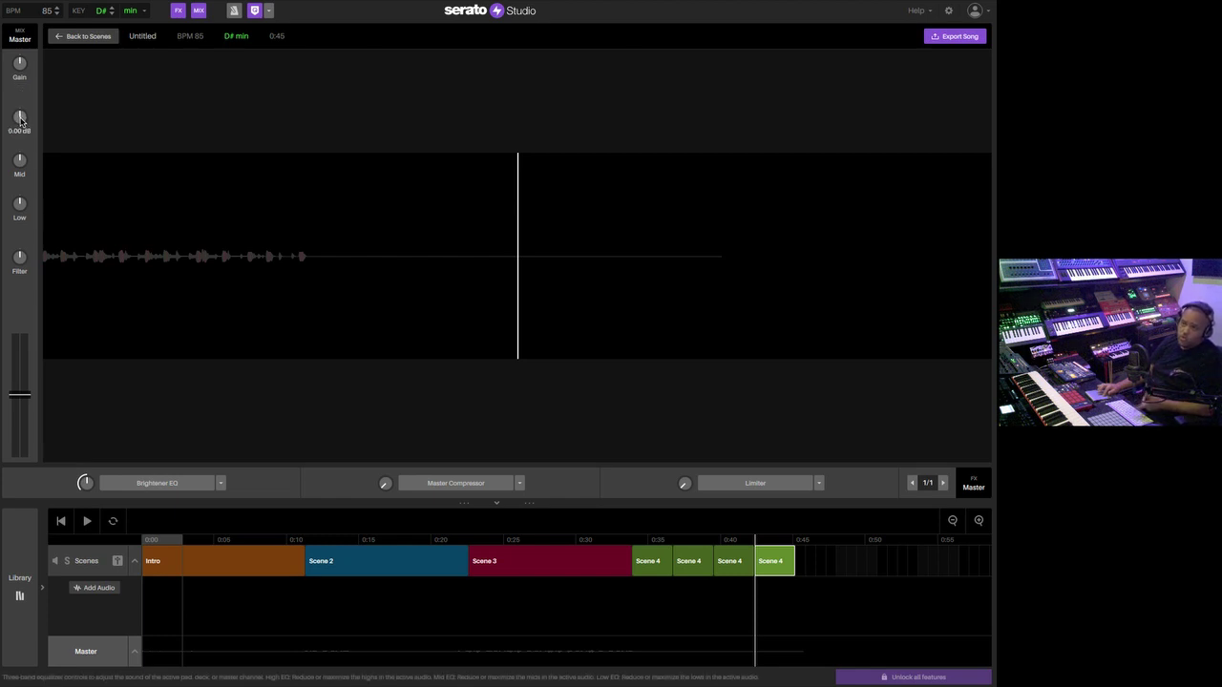
mouse_move(19, 257)
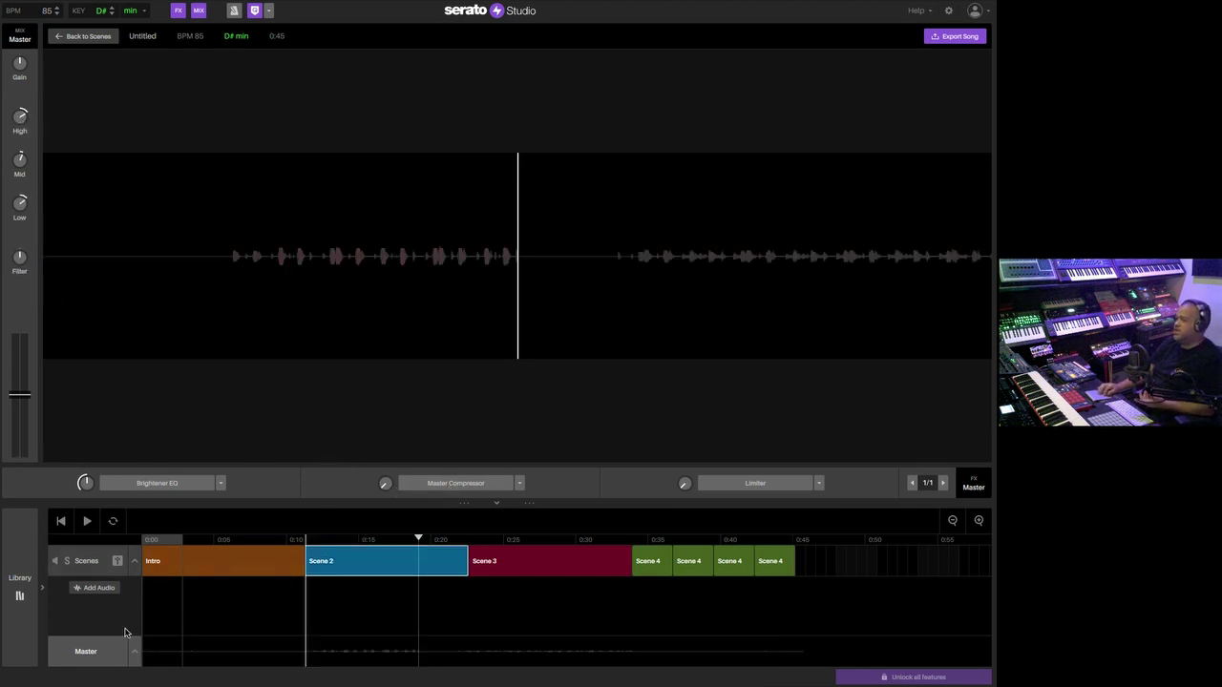
- Enable the Master Compressor and Limiter on the master channel and raise their effect levels while playing Scene 2
click(468, 485)
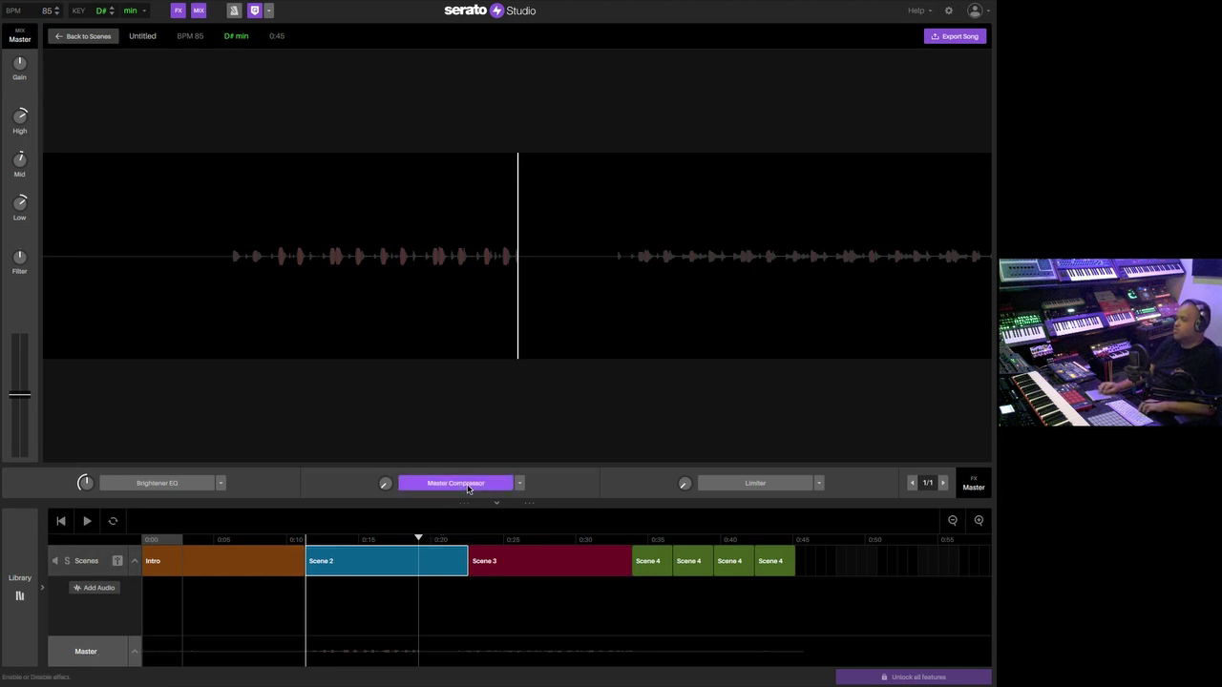
click(755, 484)
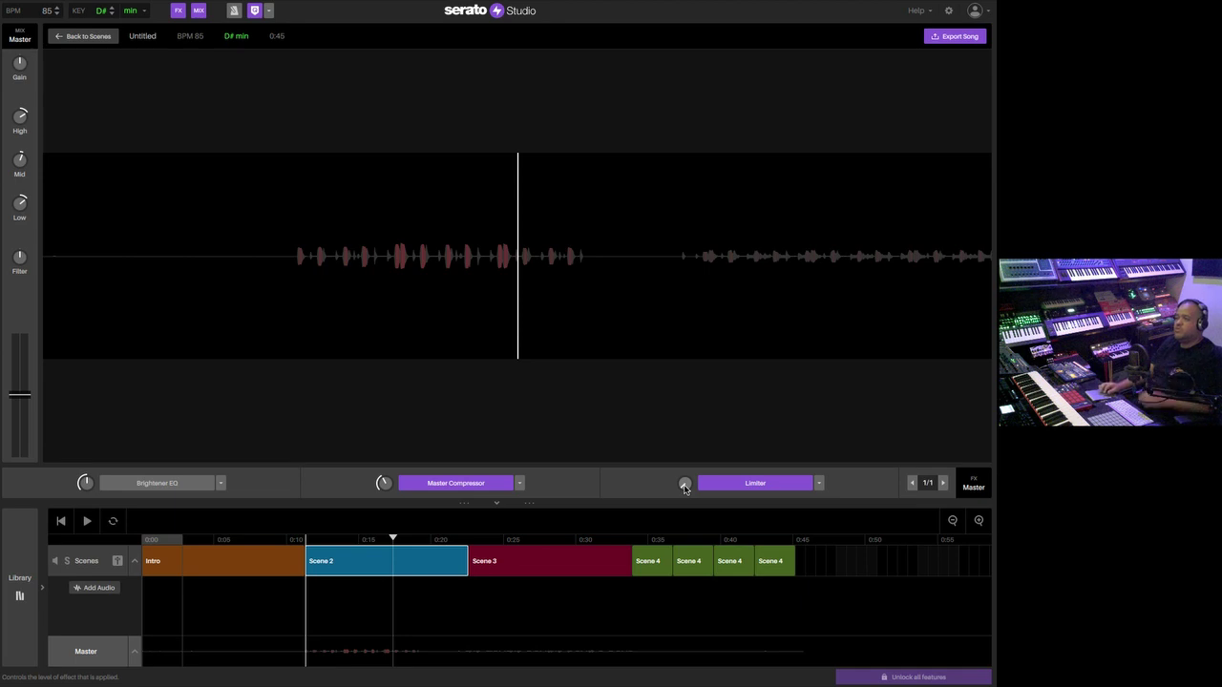
key(space)
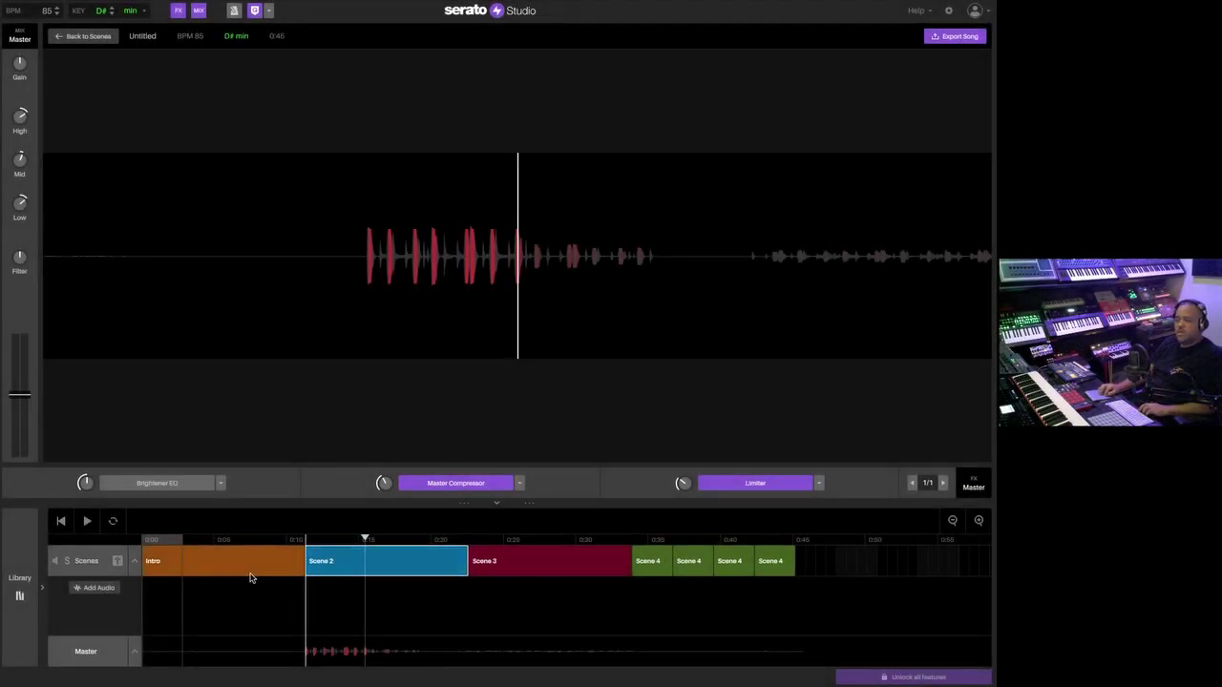
- Enable the song loop and extend it from the Intro past the last Scene 4 block, to about 0:48
click(176, 543)
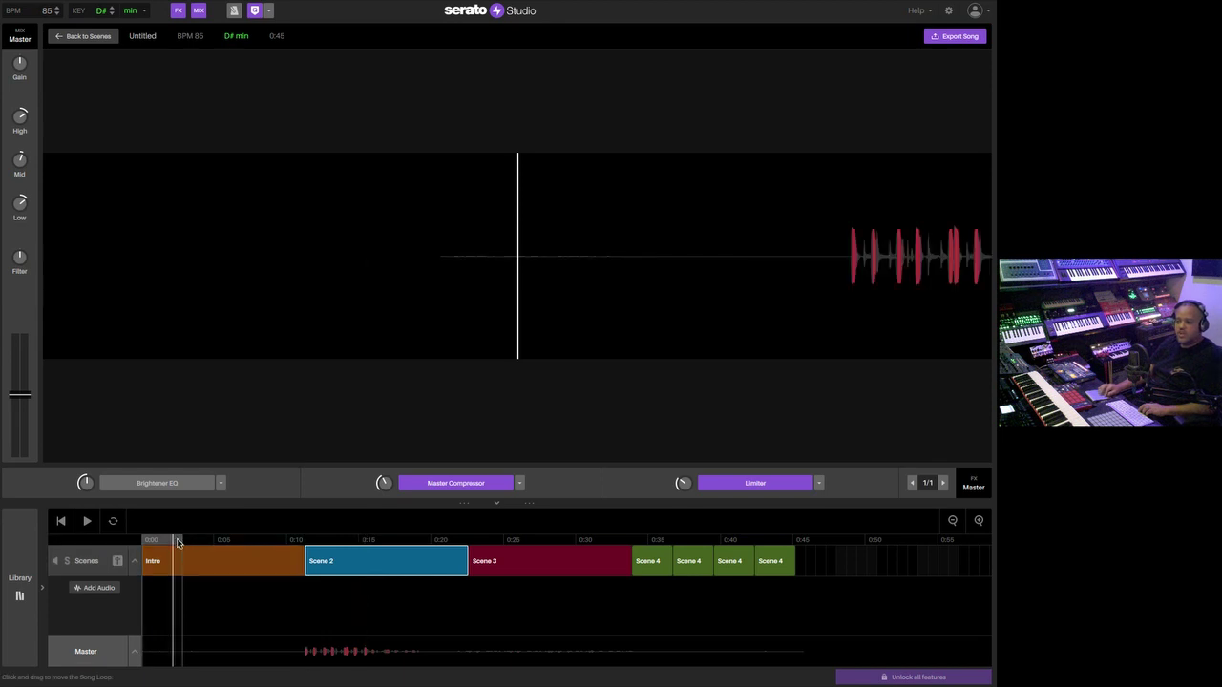
click(113, 522)
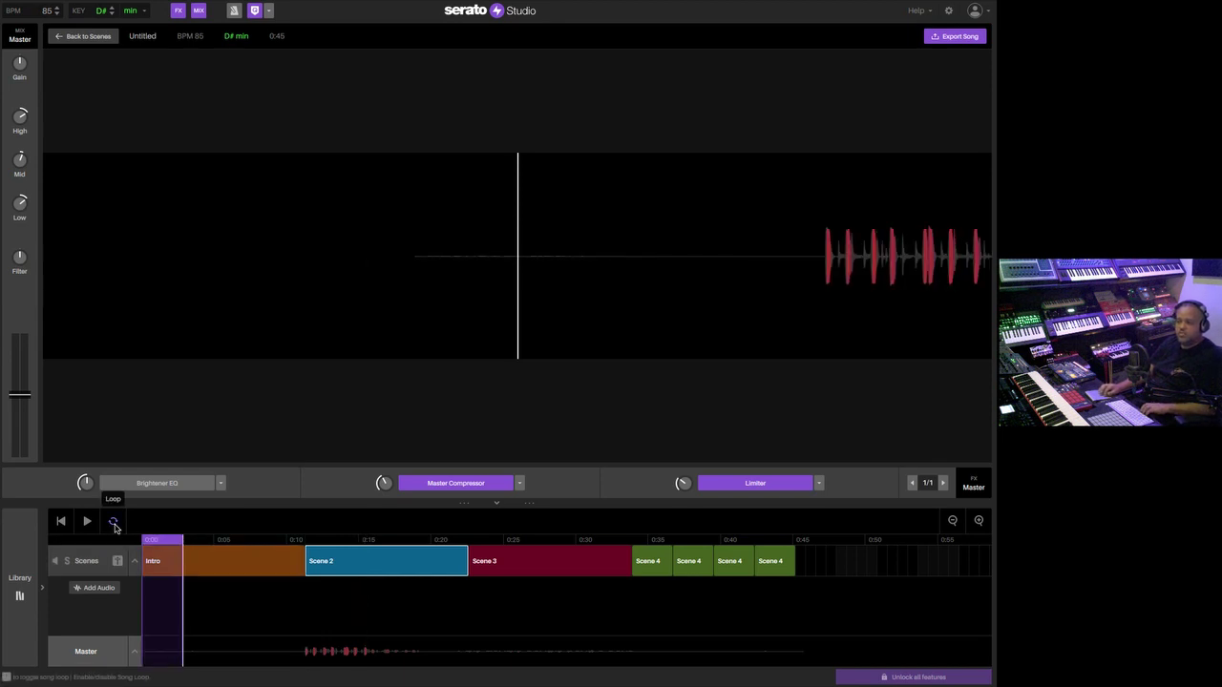
drag(180, 541, 836, 544)
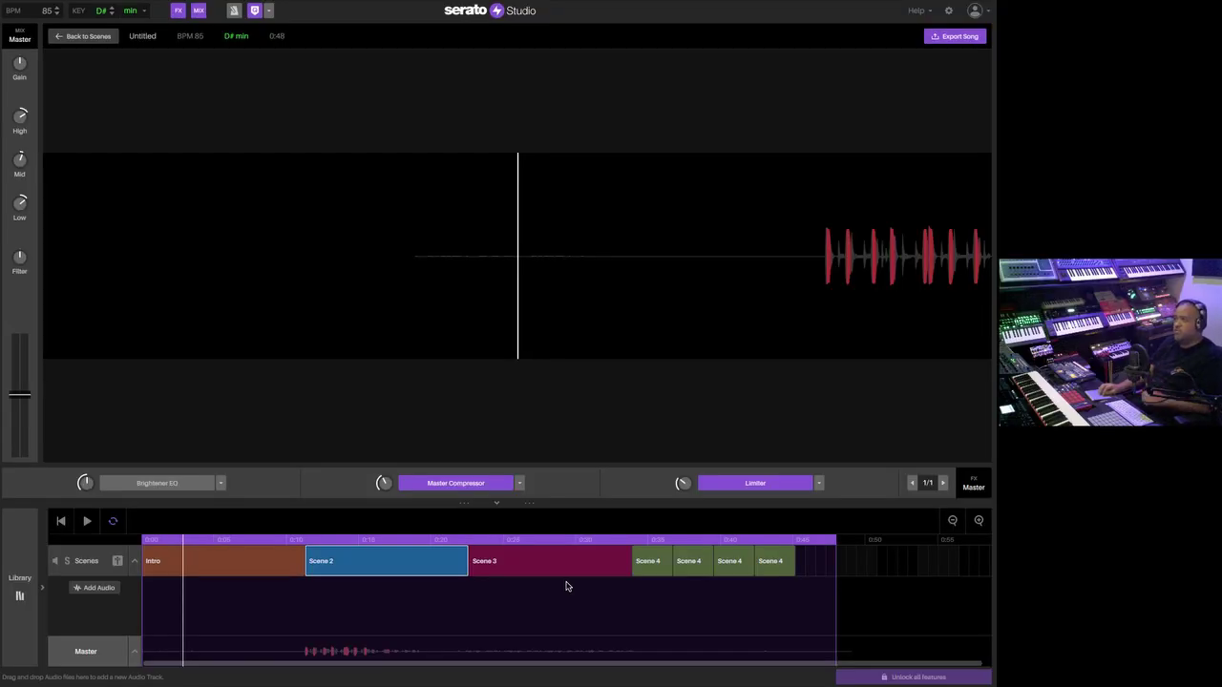
- Export the song's master as an MP3 file named Demo1 to the Desktop
click(960, 36)
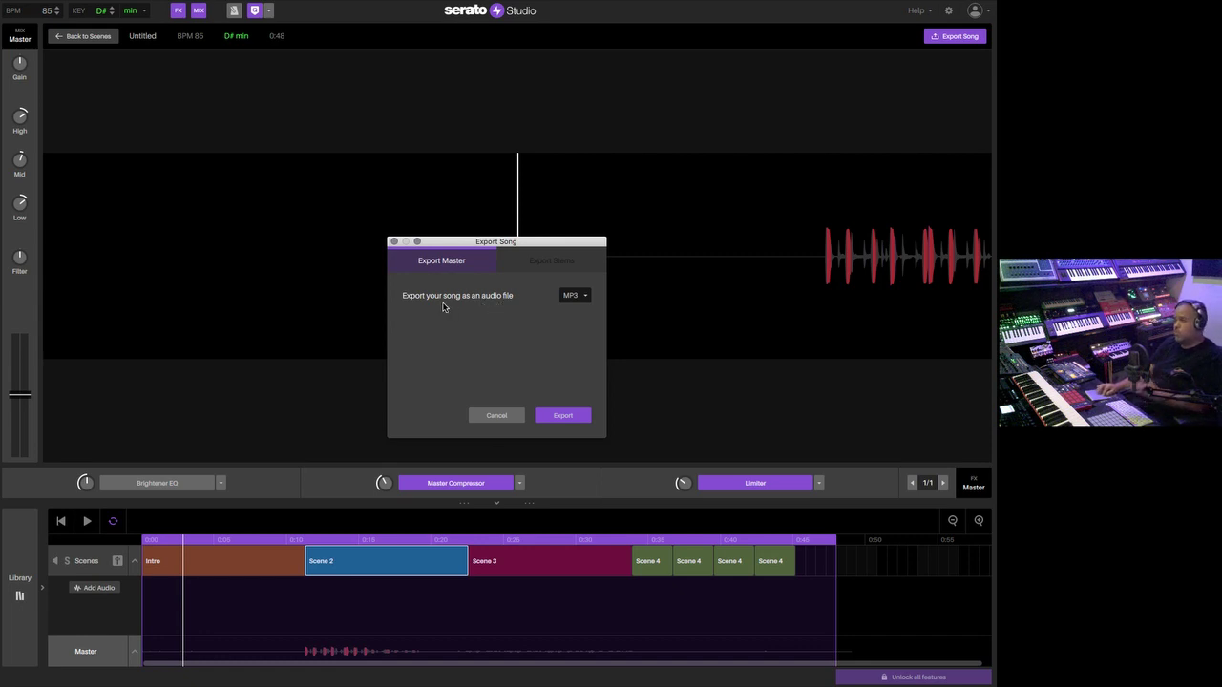
click(577, 298)
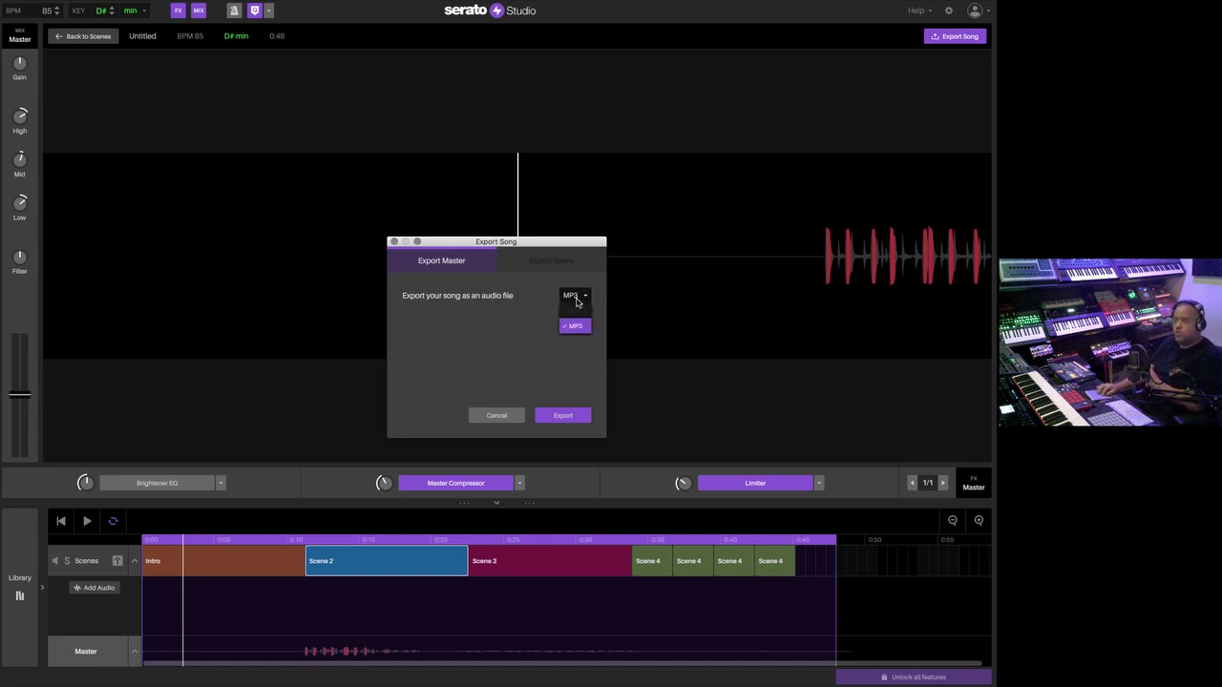
click(580, 326)
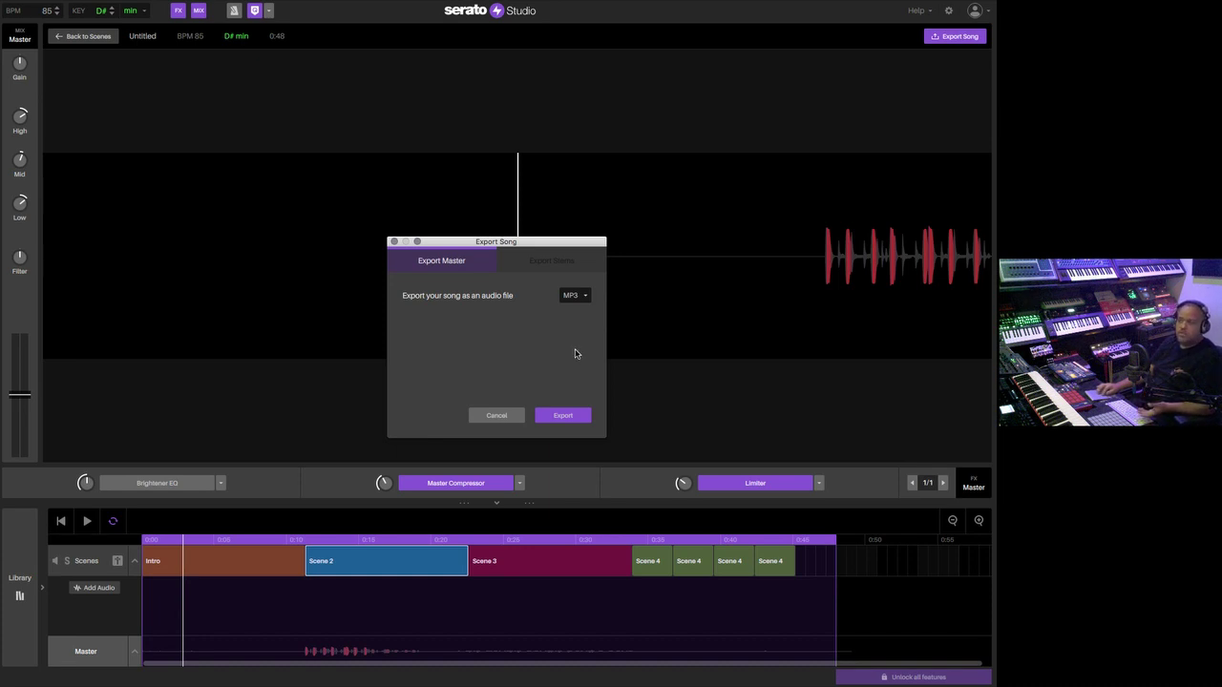
click(562, 416)
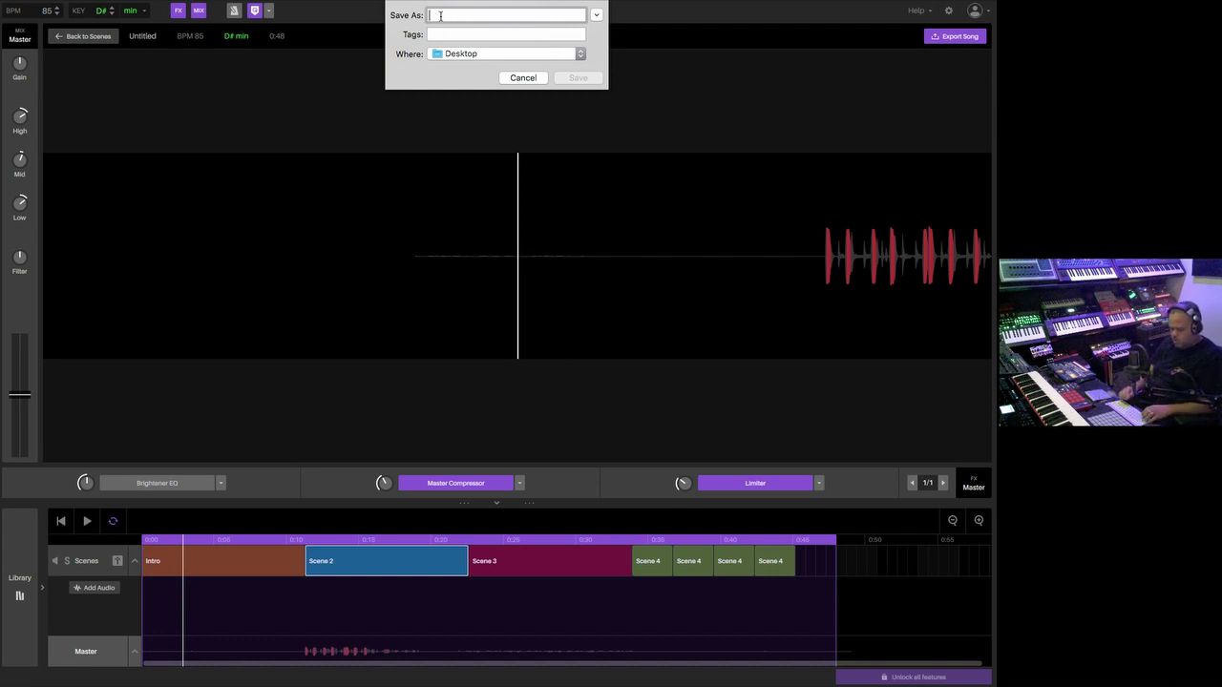
text(Demo1)
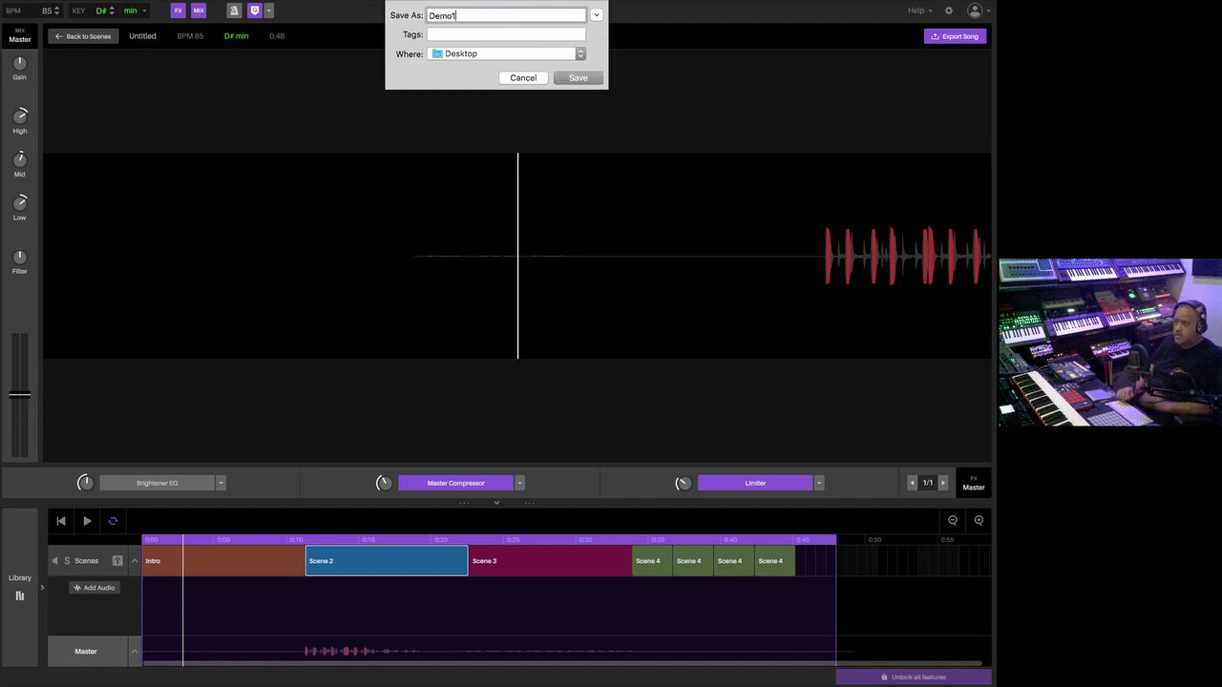
click(579, 80)
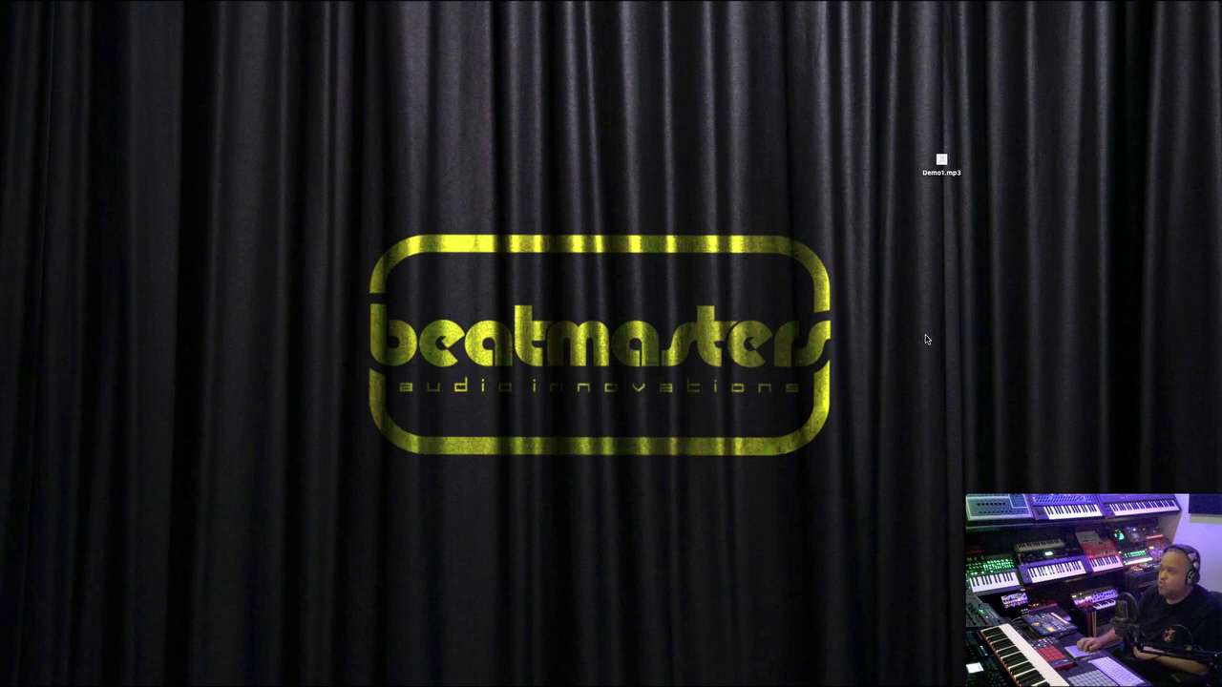
- Switch to the desktop, preview the exported Demo1.mp3 by listening to several parts of it, and close the preview
drag(941, 159, 1037, 158)
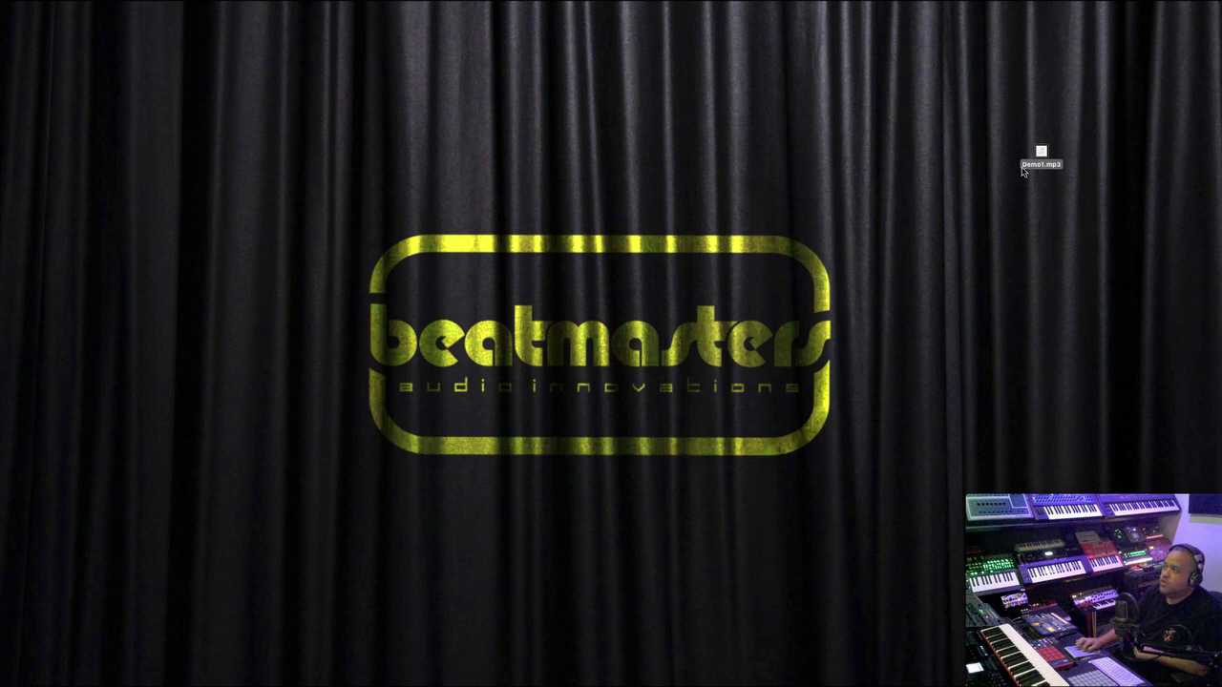
mouse_move(1045, 155)
mouse_down()
mouse_move(957, 162)
mouse_move(1032, 134)
mouse_up()
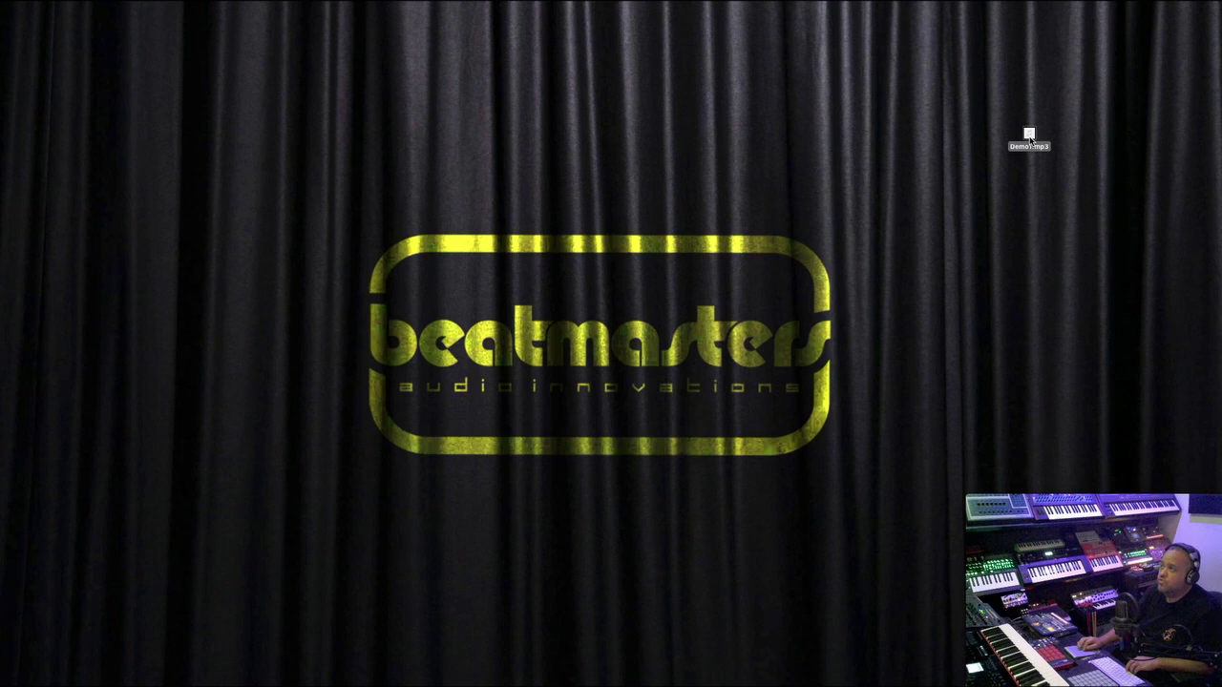
key(space)
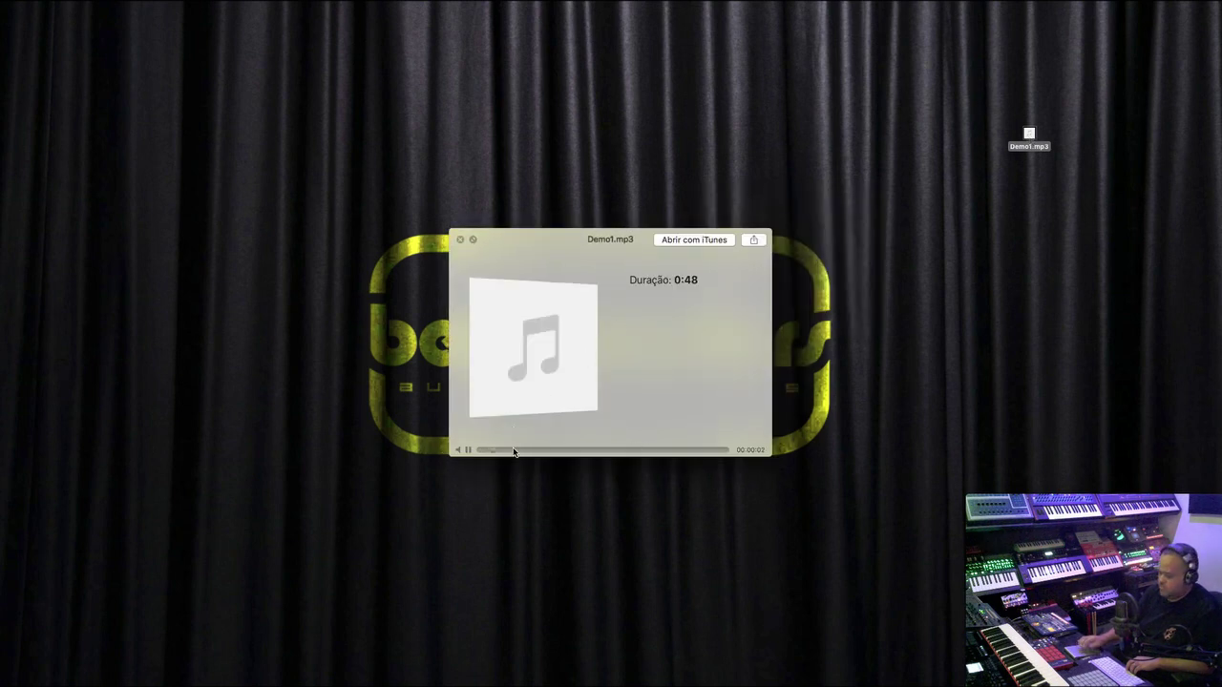
key(XF86AudioRaiseVolume)
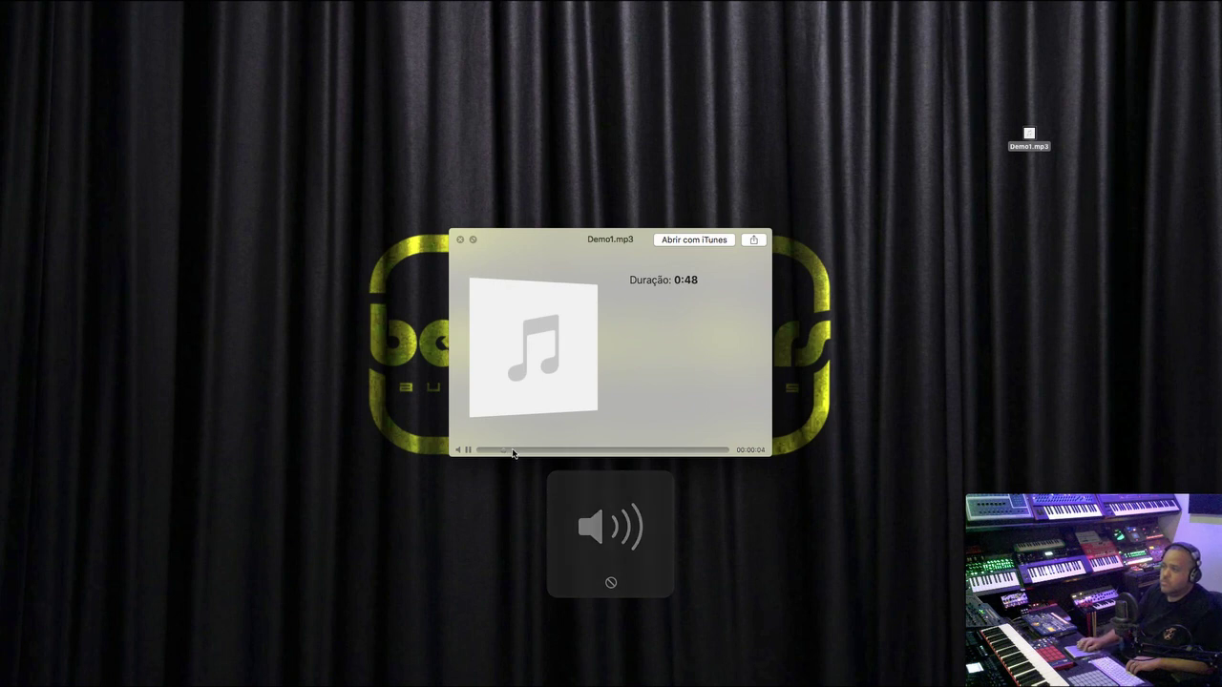
click(535, 451)
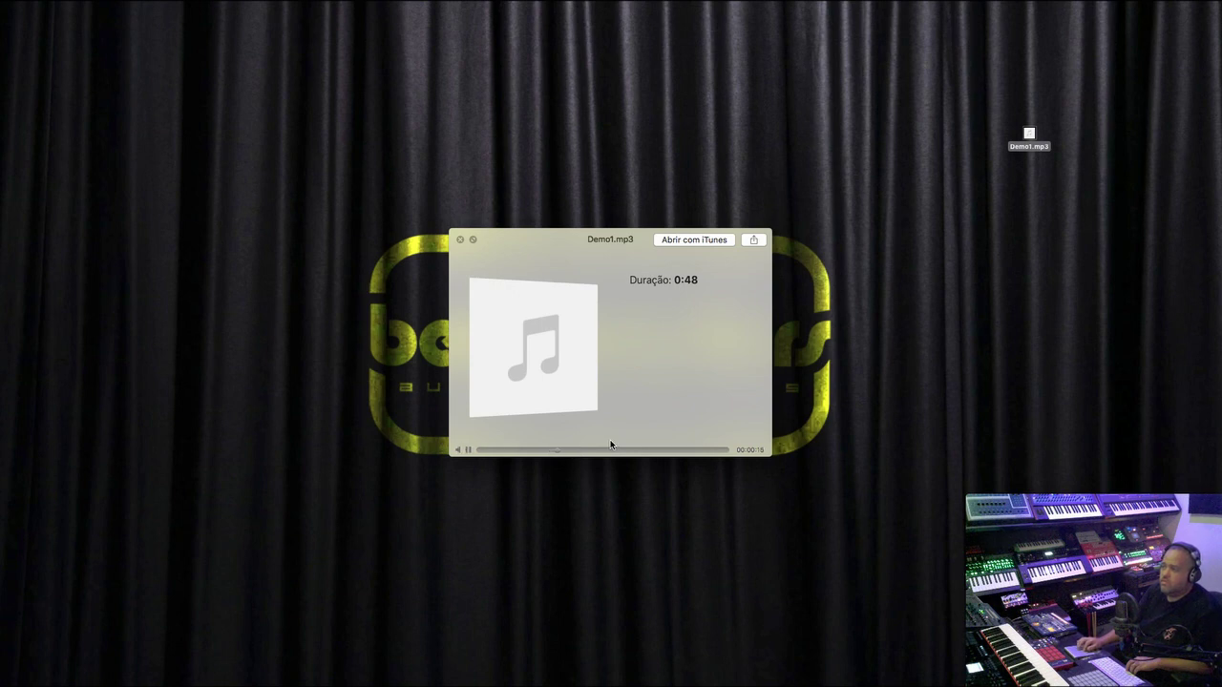
click(682, 451)
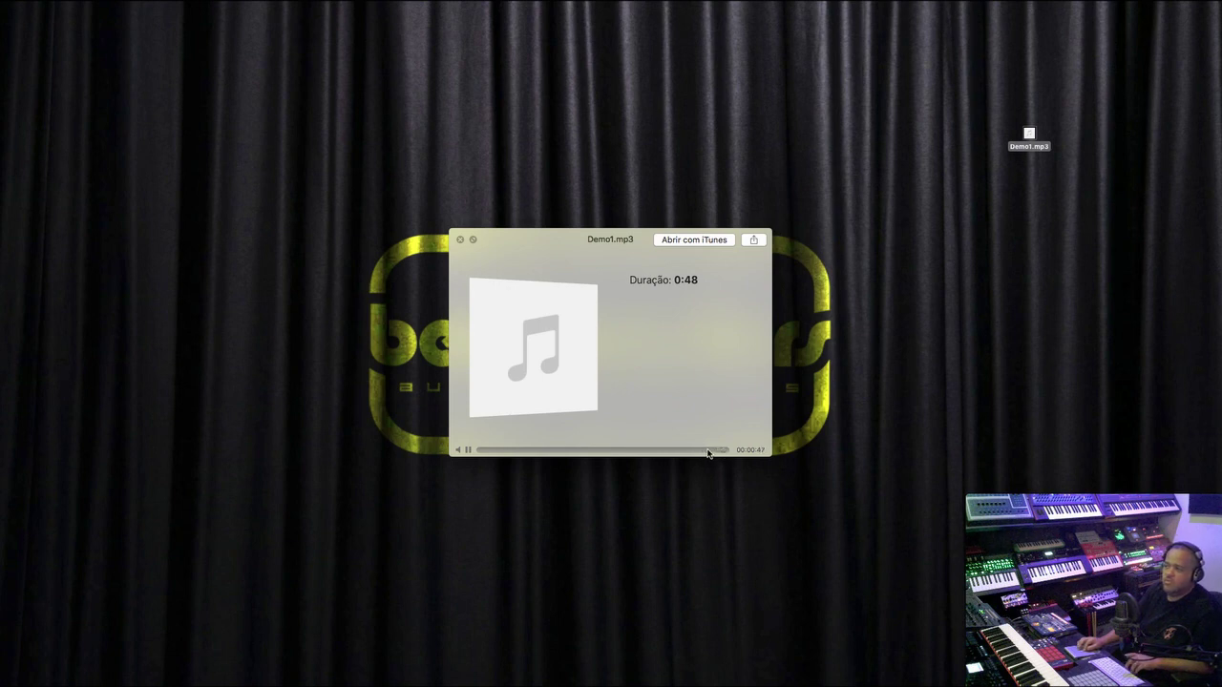
click(460, 240)
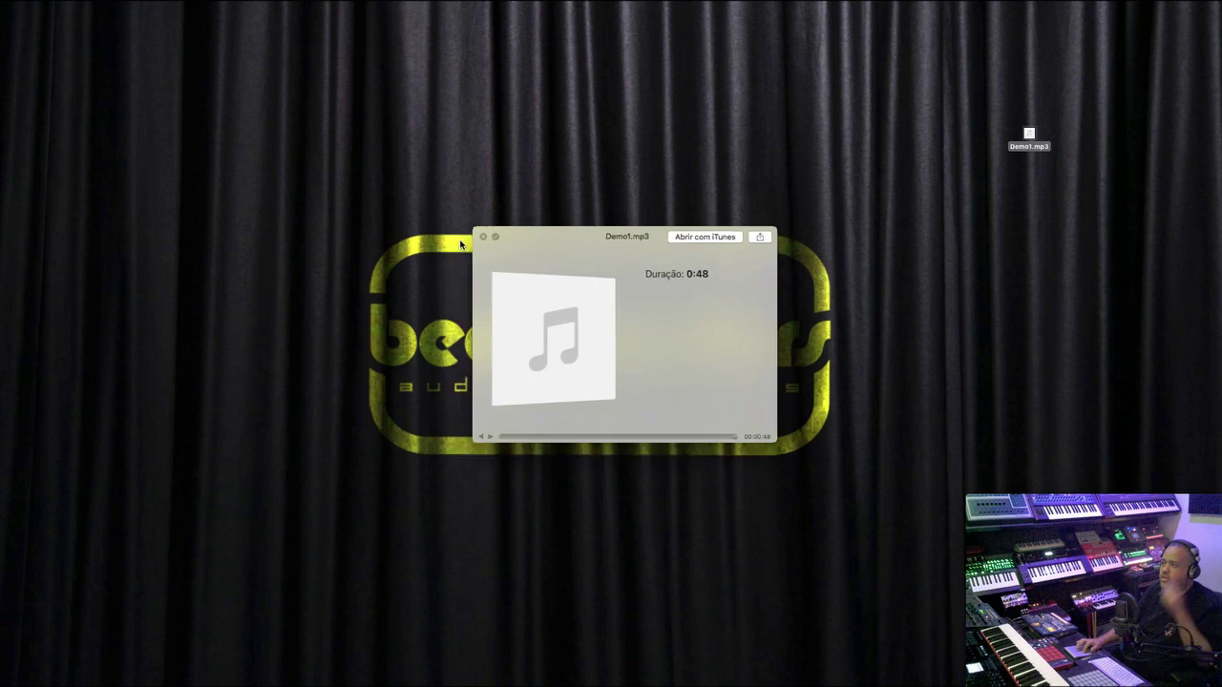